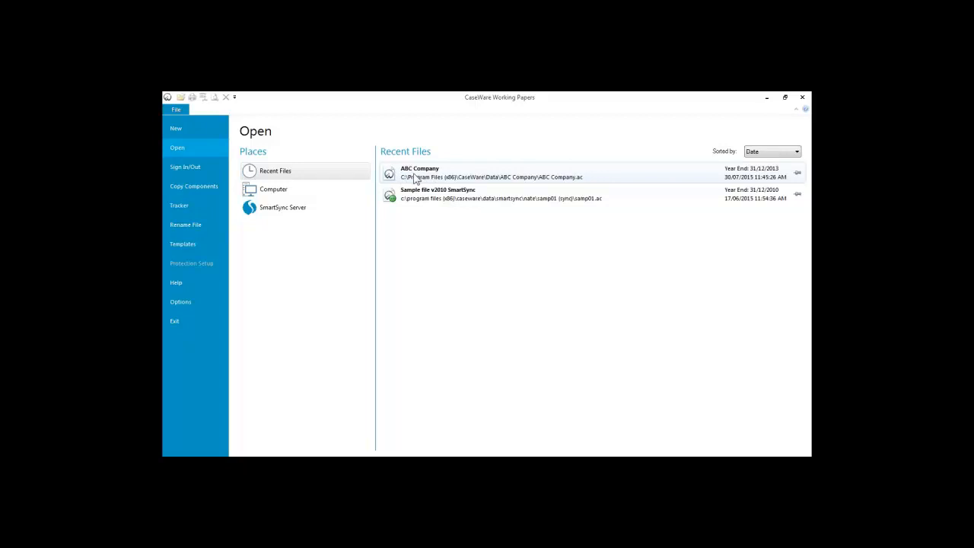
Step: Open the ABC Company client file from Recent Files to show its document tree
{"action": "left_click", "coordinate": [416, 178]}
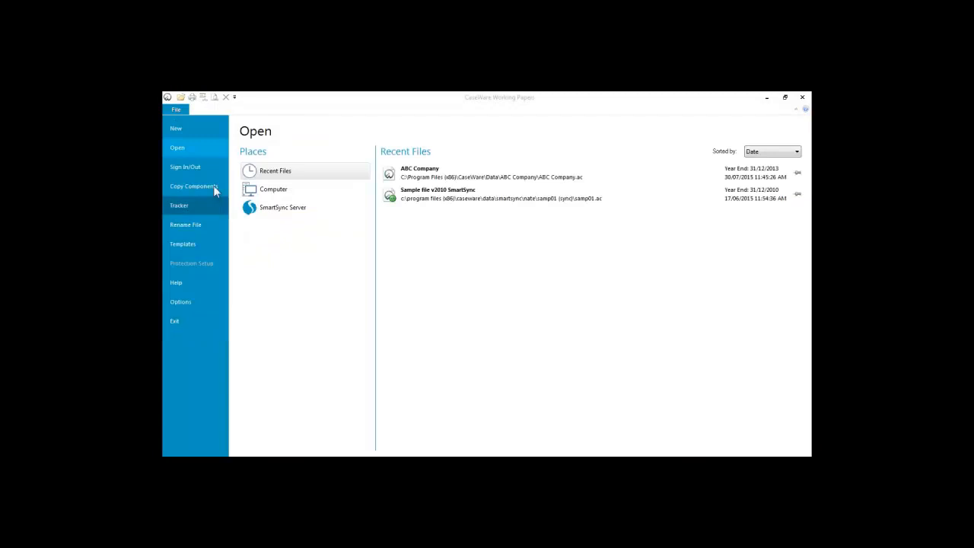
{"action": "left_click", "coordinate": [181, 128]}
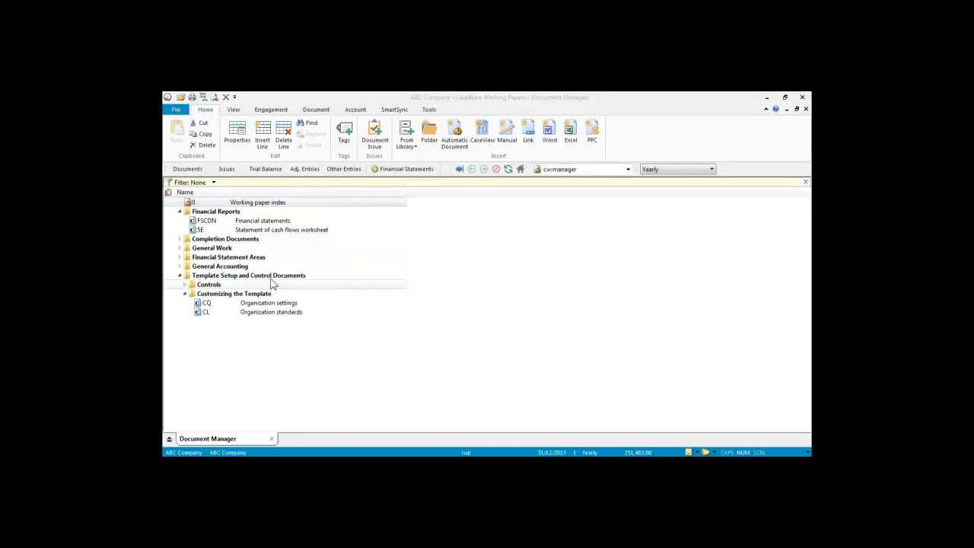
Step: Open the Working Trial Balance and start editing the Petty cash map number
{"action": "left_click", "coordinate": [265, 169]}
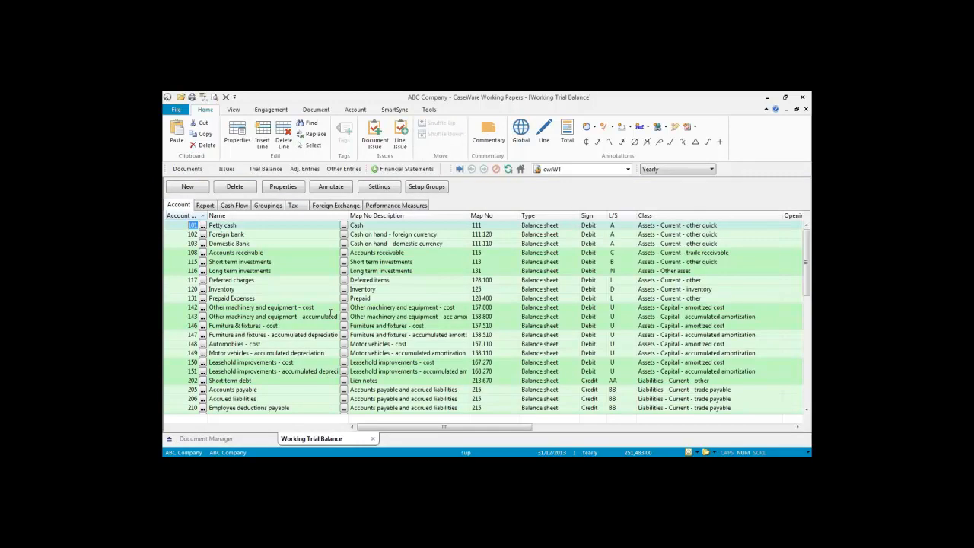
{"action": "left_click", "coordinate": [191, 170]}
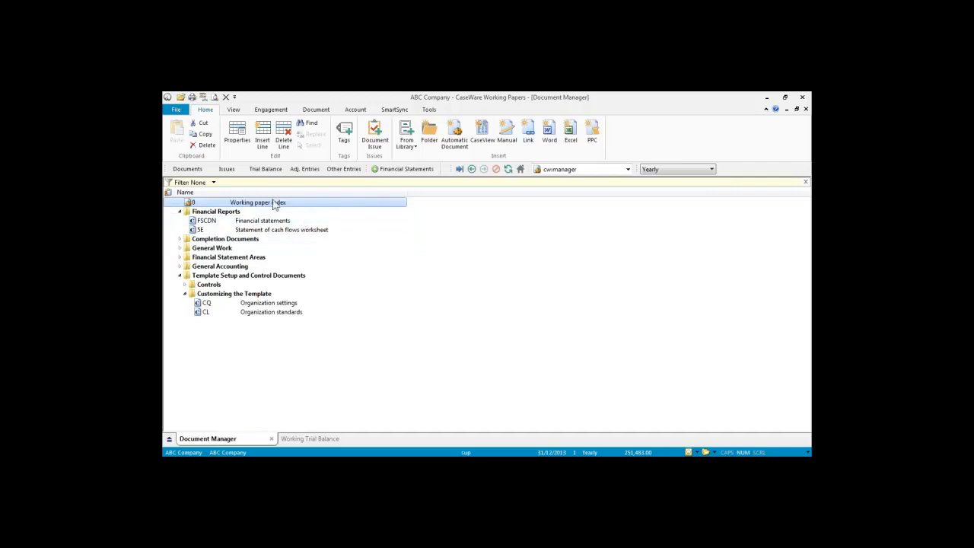
{"action": "left_click", "coordinate": [304, 287], "text": "shift"}
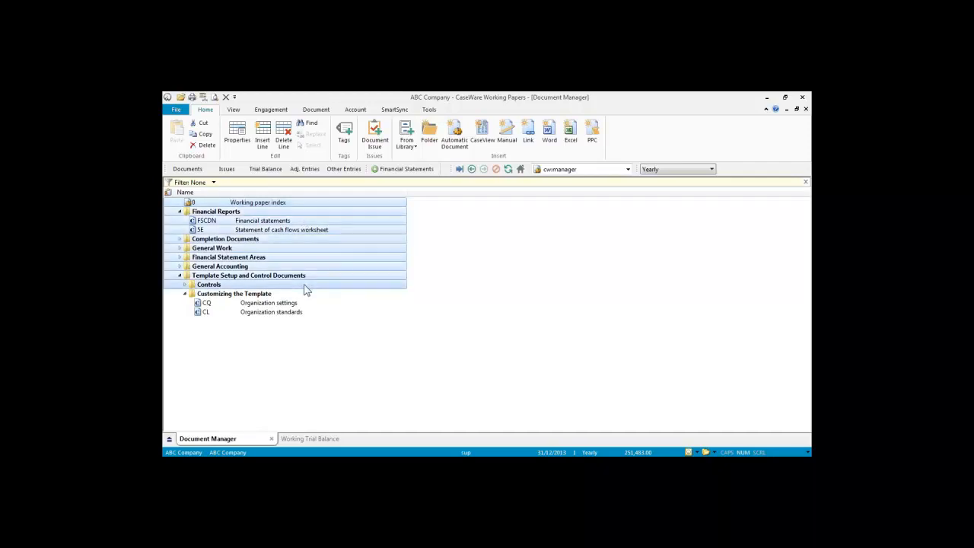
{"action": "left_click", "coordinate": [272, 205]}
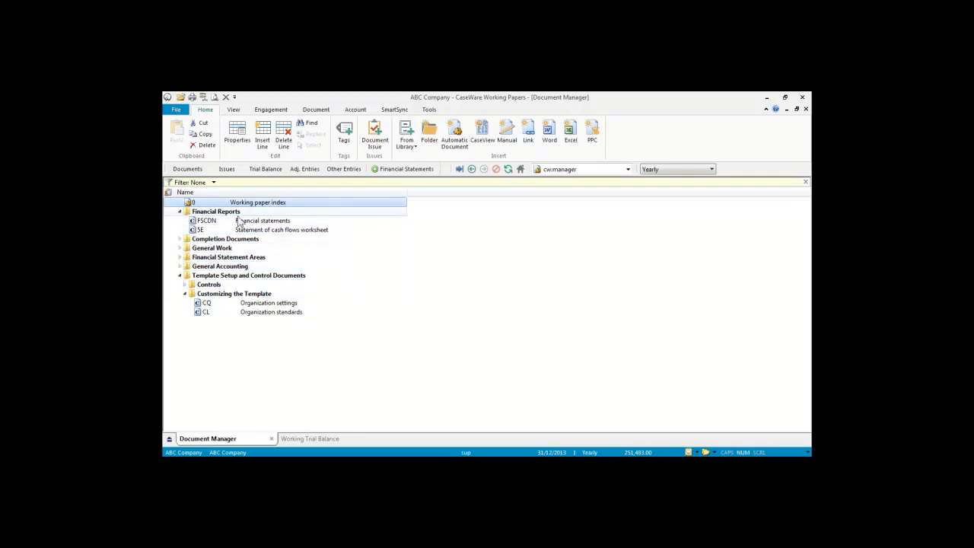
{"action": "left_click", "coordinate": [263, 169]}
{"action": "left_click", "coordinate": [495, 227]}
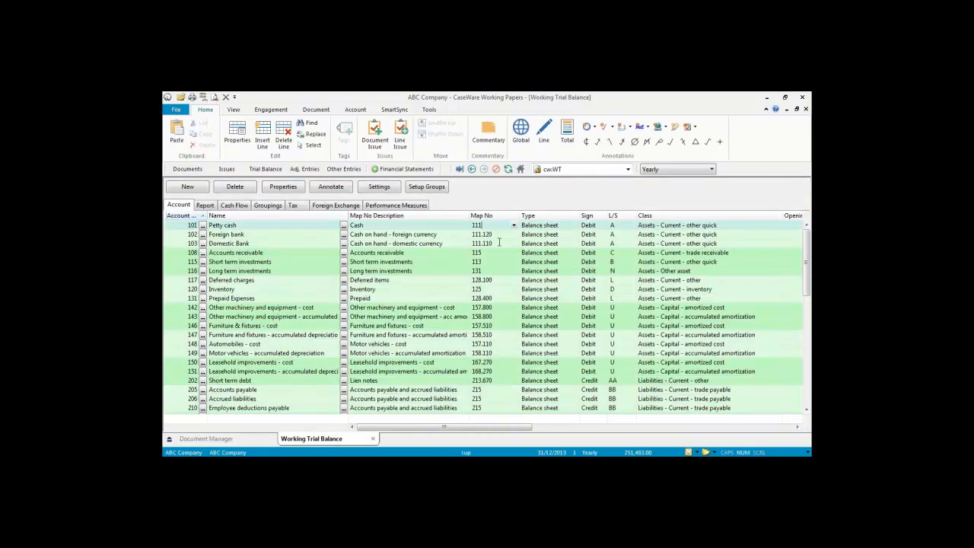
{"action": "left_click", "coordinate": [514, 227]}
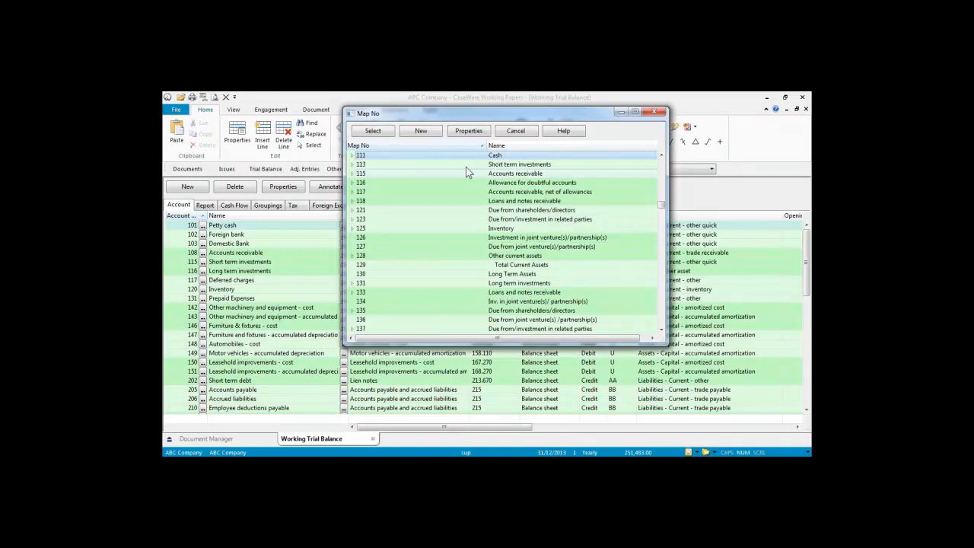
{"action": "left_click", "coordinate": [352, 154]}
{"action": "scroll", "coordinate": [411, 221], "scroll_direction": "up", "scroll_amount": 2}
{"action": "scroll", "coordinate": [418, 229], "scroll_direction": "up", "scroll_amount": 2}
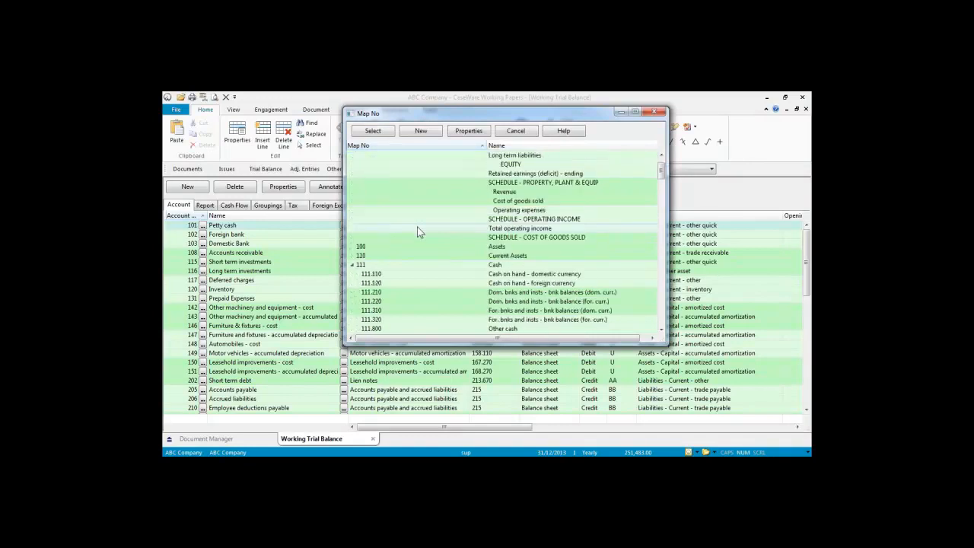
{"action": "scroll", "coordinate": [417, 232], "scroll_direction": "up", "scroll_amount": 2}
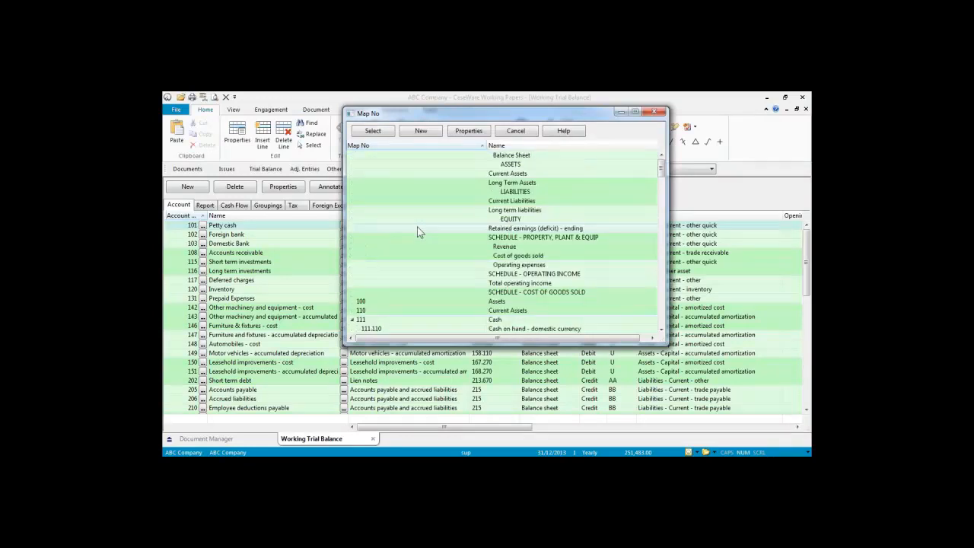
{"action": "scroll", "coordinate": [417, 232], "scroll_direction": "down", "scroll_amount": 6}
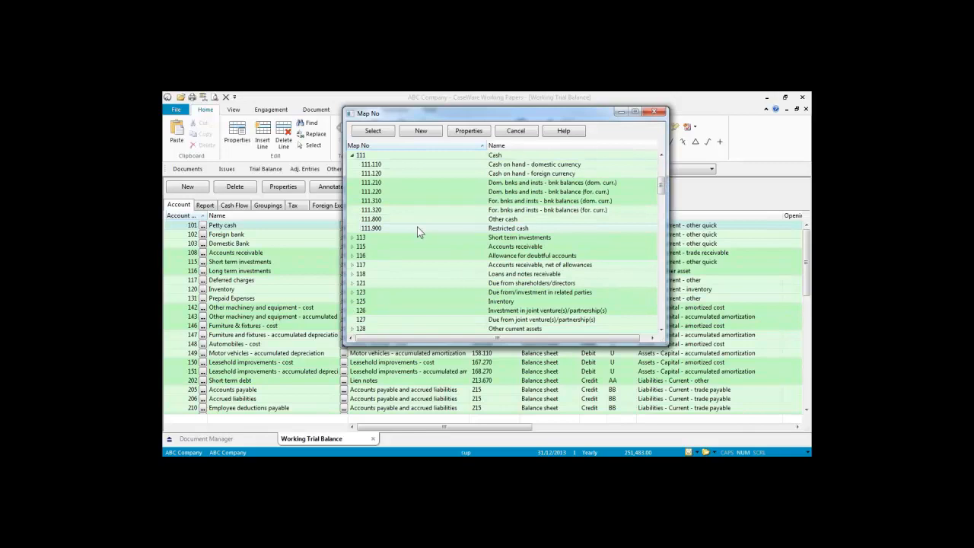
{"action": "left_click", "coordinate": [656, 112]}
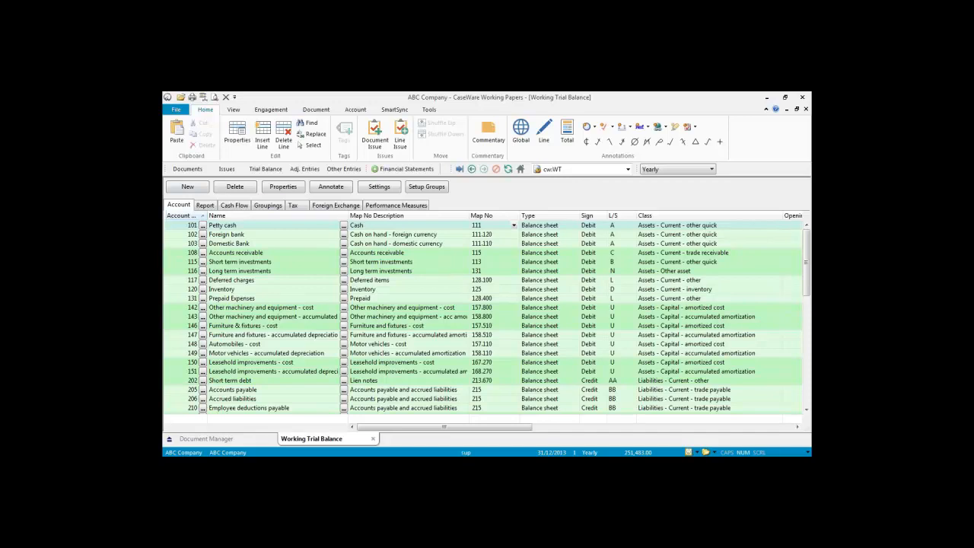
{"action": "left_click", "coordinate": [187, 168]}
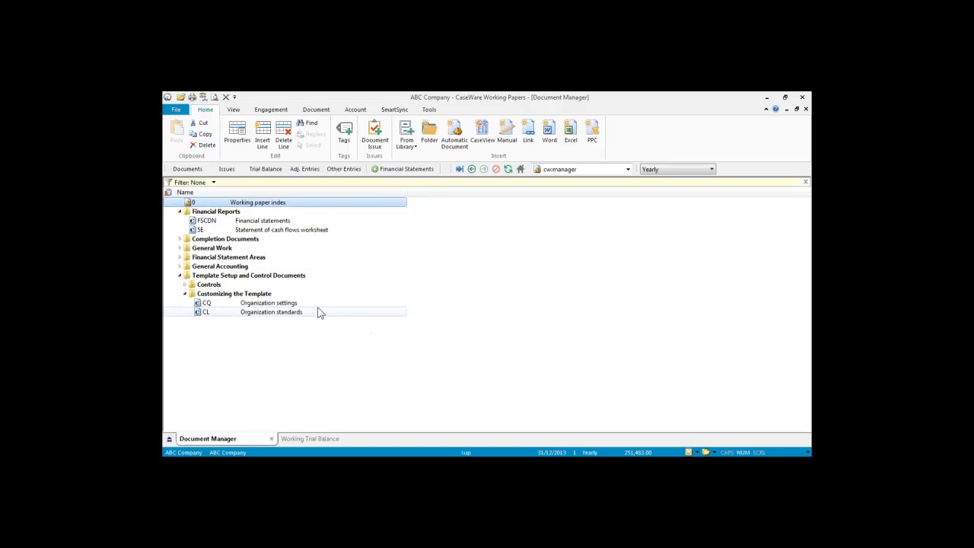
Step: Collapse the Template Setup and Control Documents folder, then select the FSCDN Financial statements document
{"action": "left_click", "coordinate": [252, 213]}
{"action": "left_click", "coordinate": [284, 276], "text": "ctrl"}
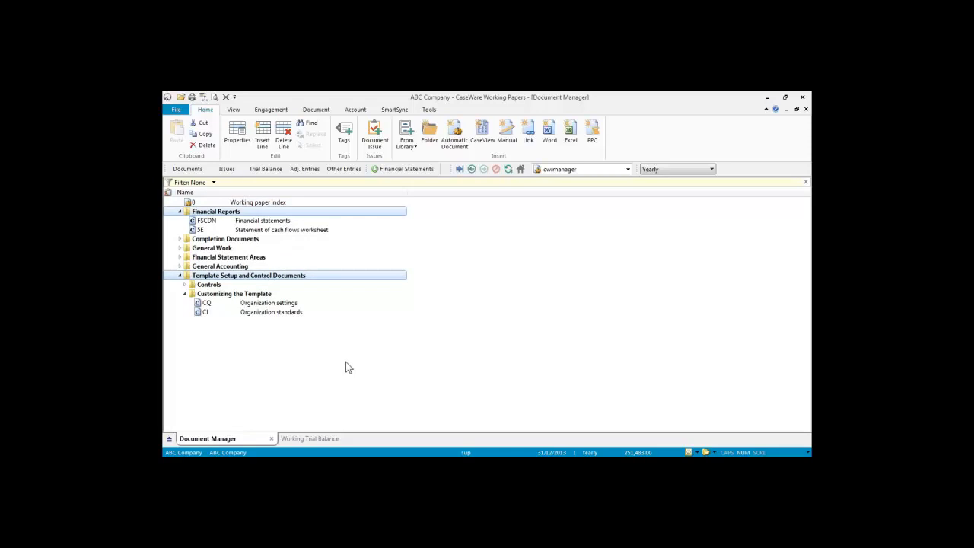
{"action": "left_click", "coordinate": [253, 266]}
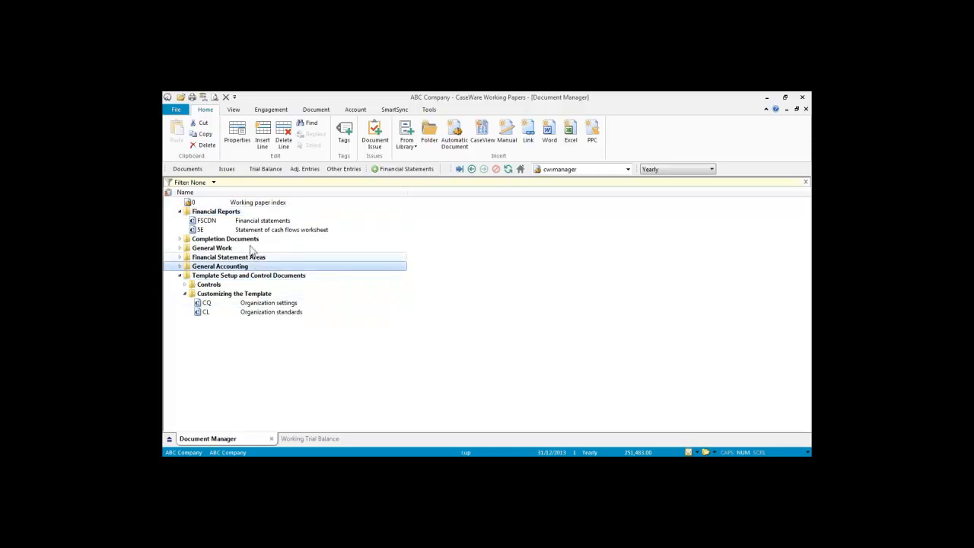
{"action": "left_click", "coordinate": [253, 240], "text": "shift"}
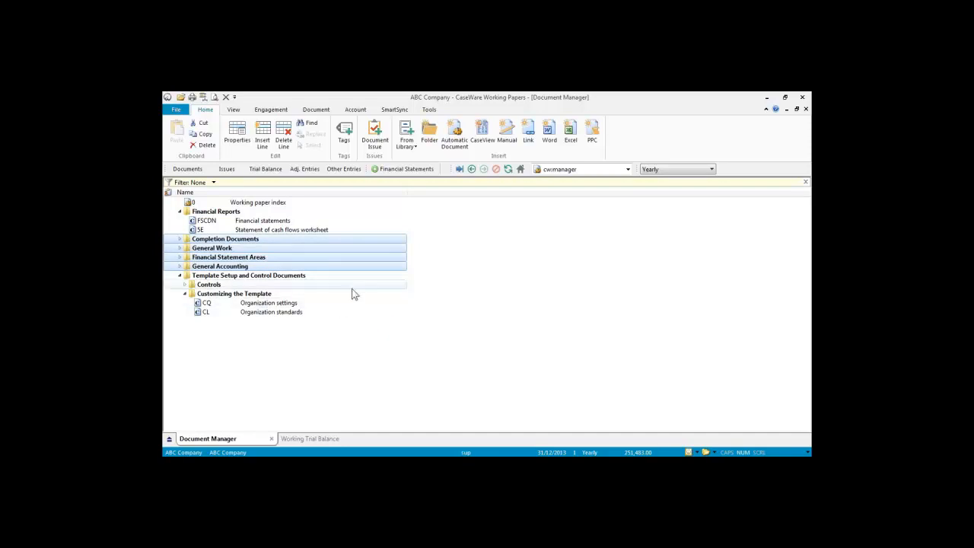
{"action": "left_click", "coordinate": [237, 213]}
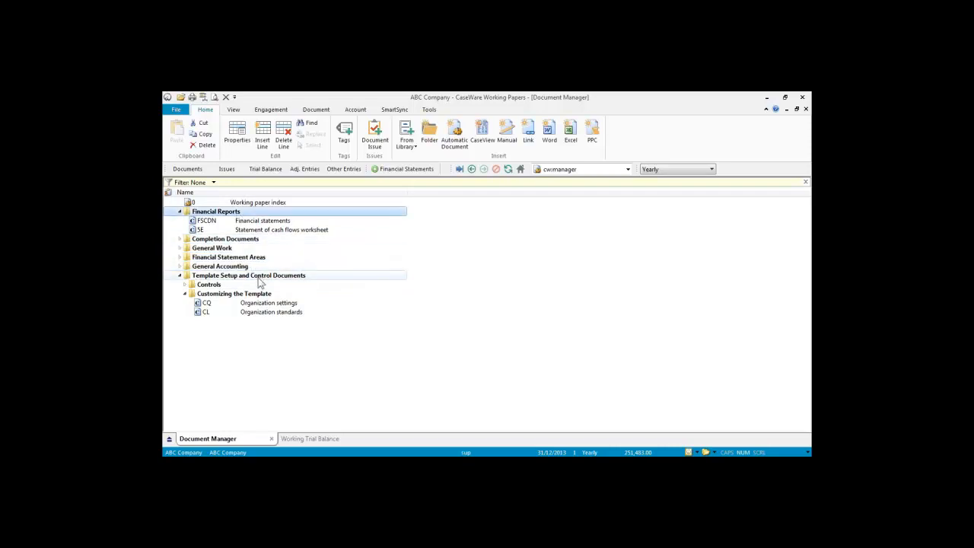
{"action": "left_click", "coordinate": [258, 277], "text": "ctrl"}
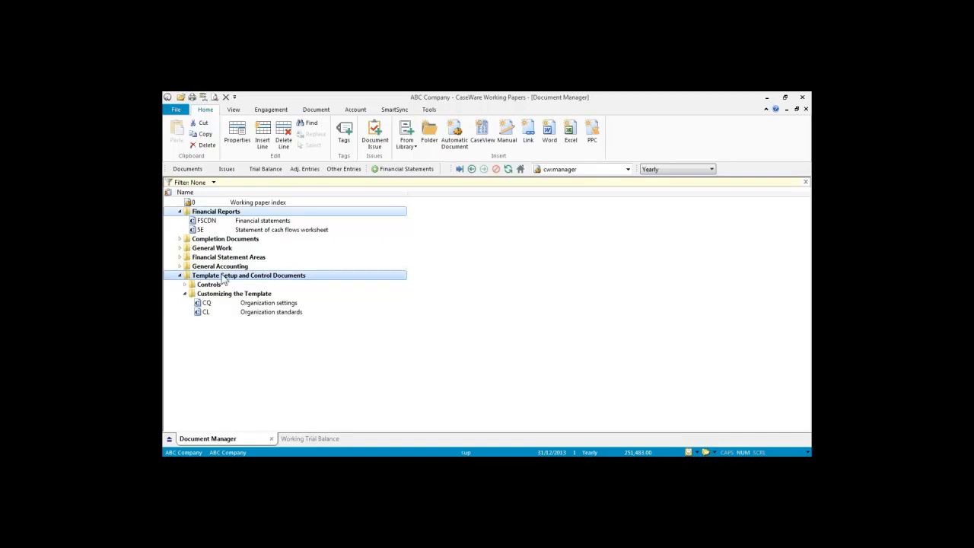
{"action": "left_click", "coordinate": [180, 277]}
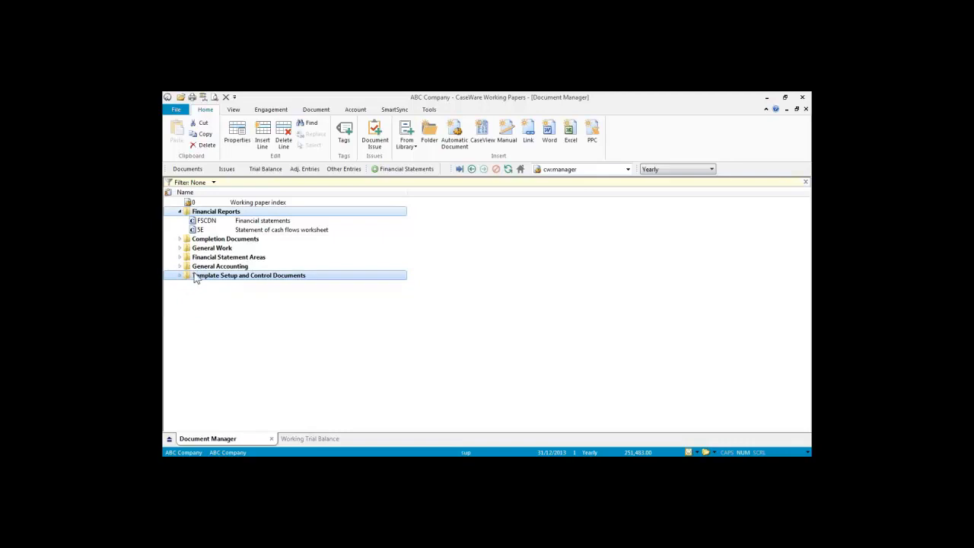
{"action": "left_click", "coordinate": [203, 221]}
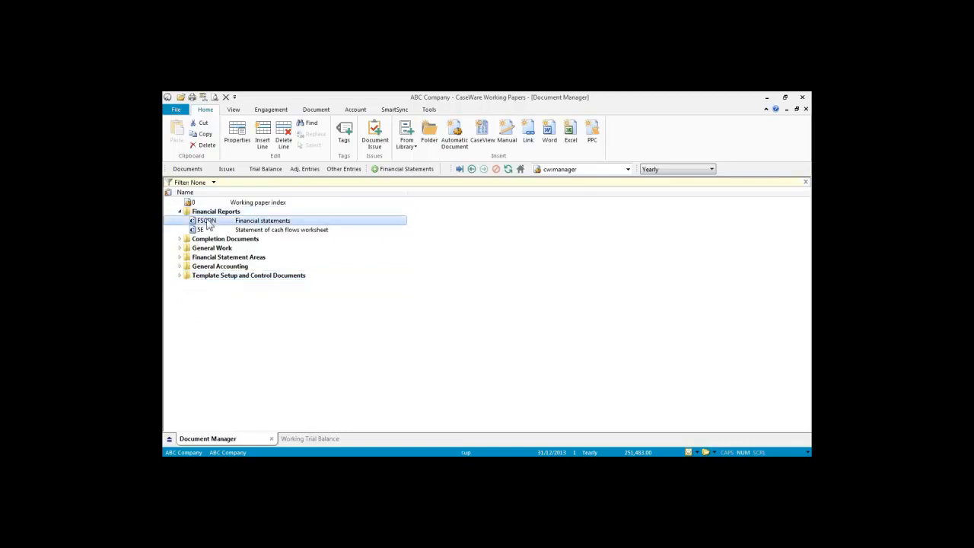
Step: Open FSCDN Financial statements, decline the extra recommended content, and maximize the CaseView window
{"action": "double_click", "coordinate": [202, 224]}
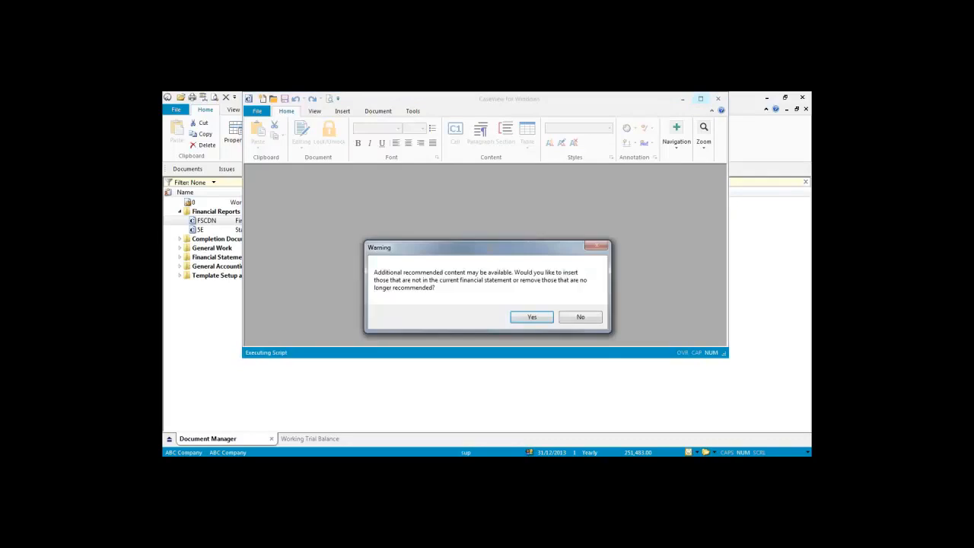
{"action": "left_click", "coordinate": [579, 319]}
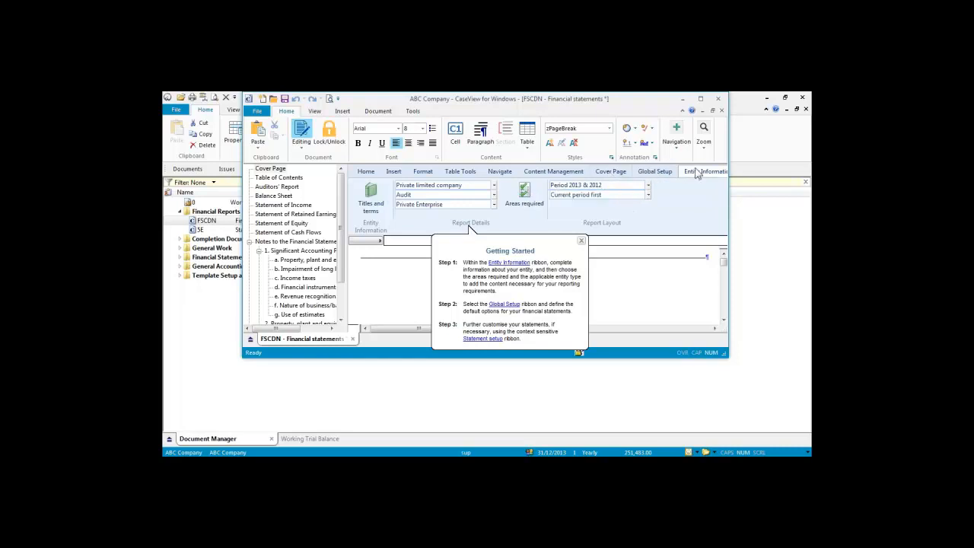
{"action": "left_click", "coordinate": [701, 99]}
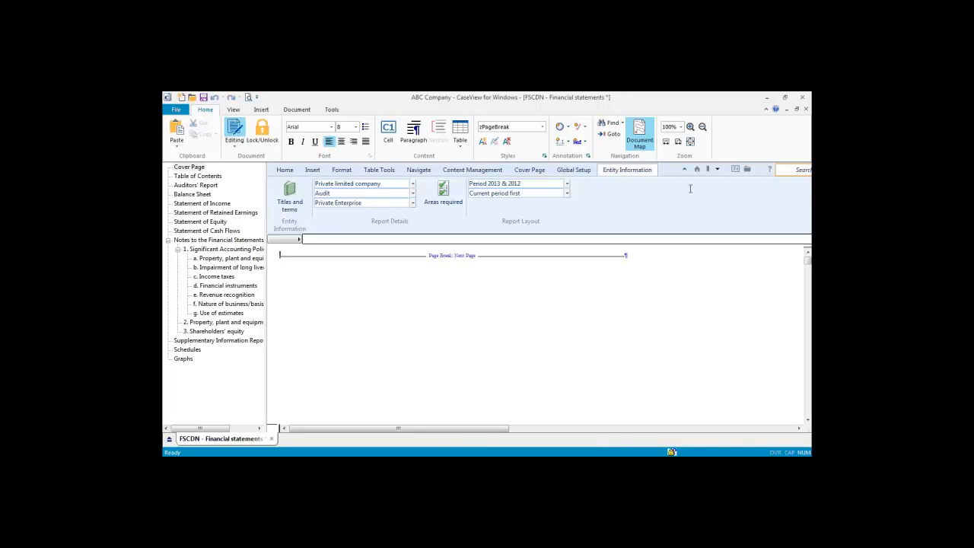
Step: Browse the Nature of business, impairment and Balance Sheet sections, then hide the Document Map
{"action": "left_click", "coordinate": [199, 304]}
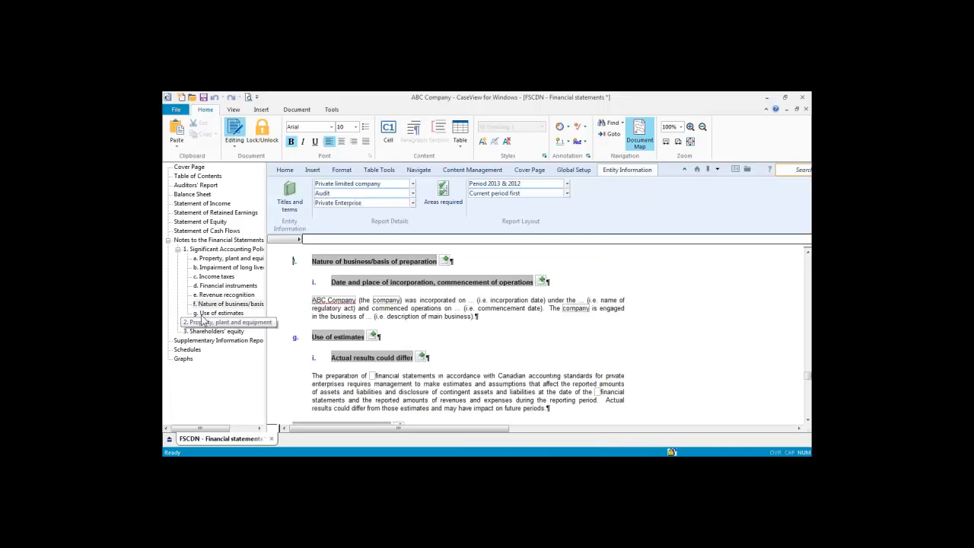
{"action": "left_click", "coordinate": [209, 268]}
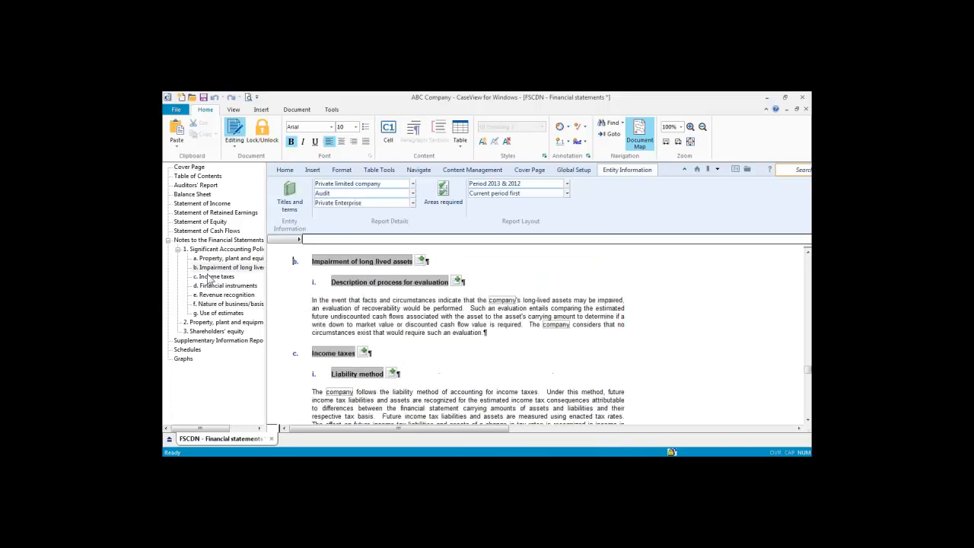
{"action": "left_click", "coordinate": [204, 196]}
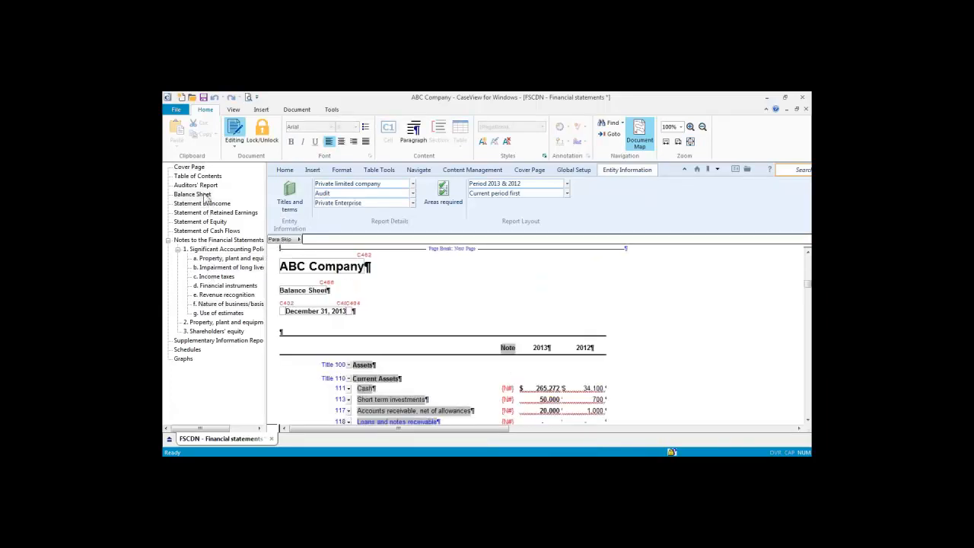
{"action": "left_click", "coordinate": [202, 178]}
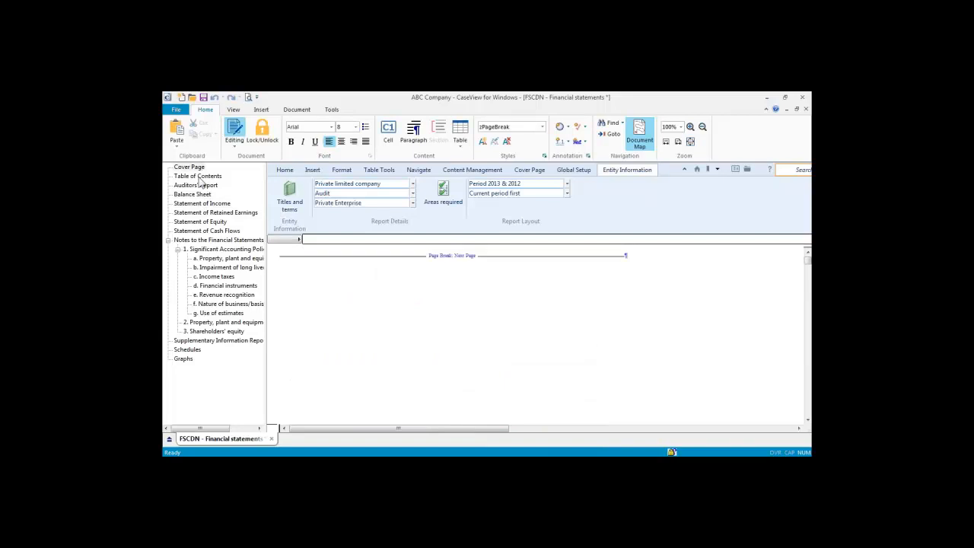
{"action": "left_click", "coordinate": [640, 137]}
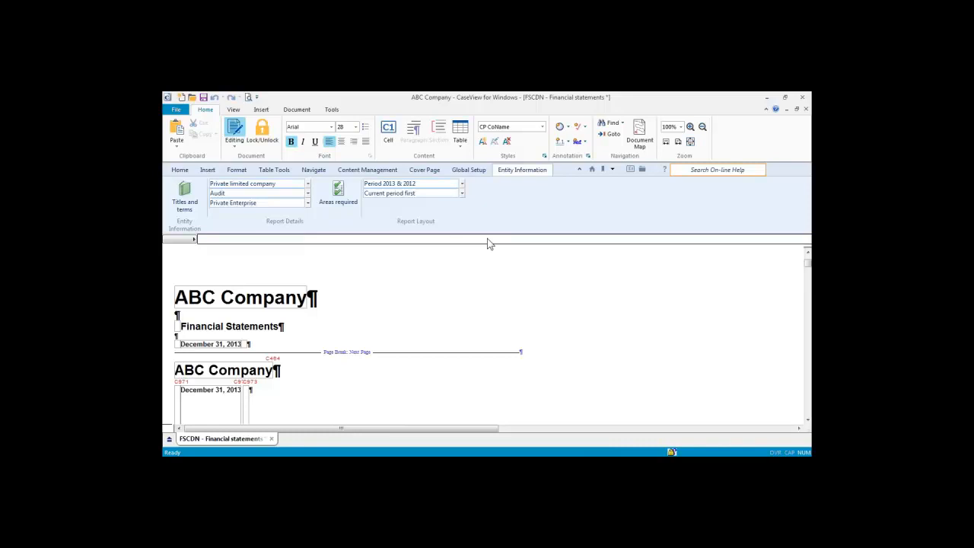
Step: Keep Private limited company and Audit as entity and engagement types, then open Areas required
{"action": "left_click", "coordinate": [308, 185]}
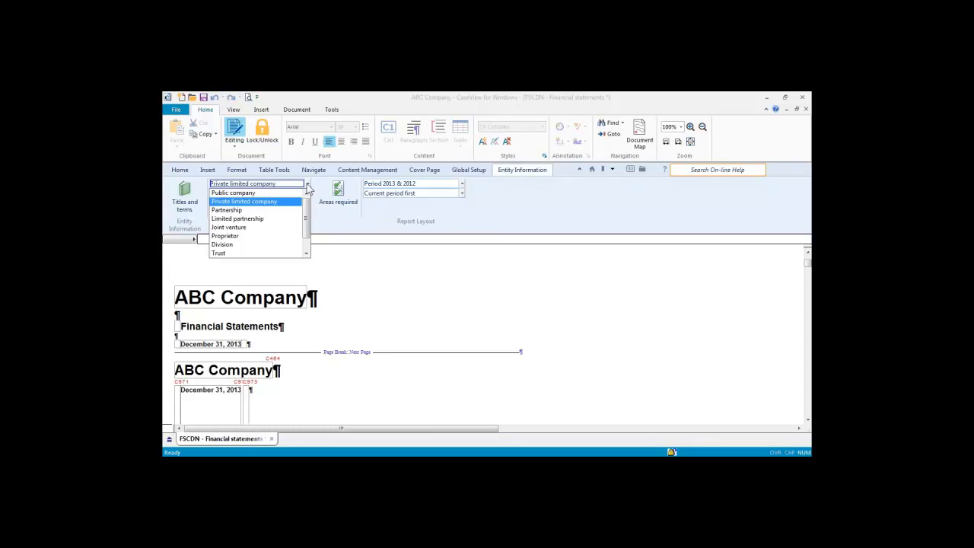
{"action": "left_click", "coordinate": [308, 188]}
{"action": "left_click", "coordinate": [309, 195]}
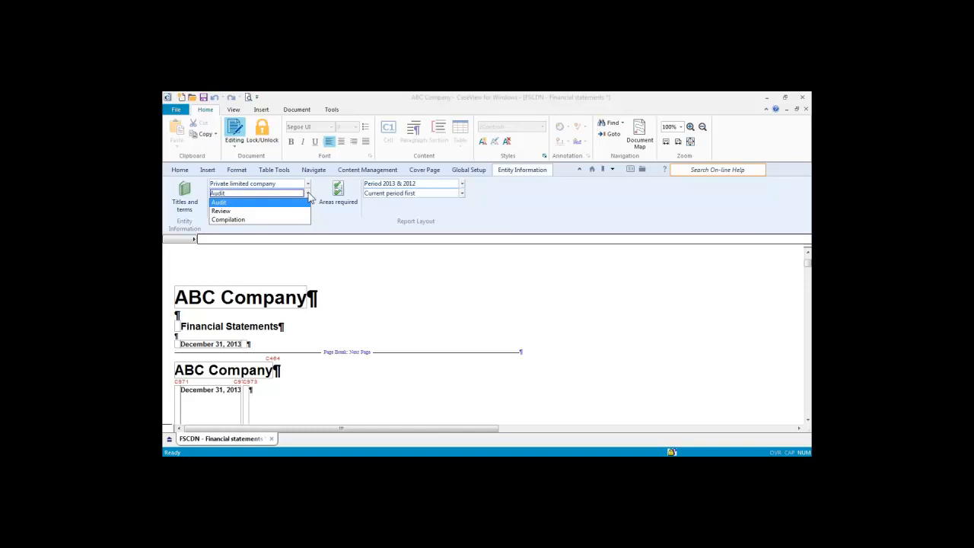
{"action": "left_click", "coordinate": [311, 194]}
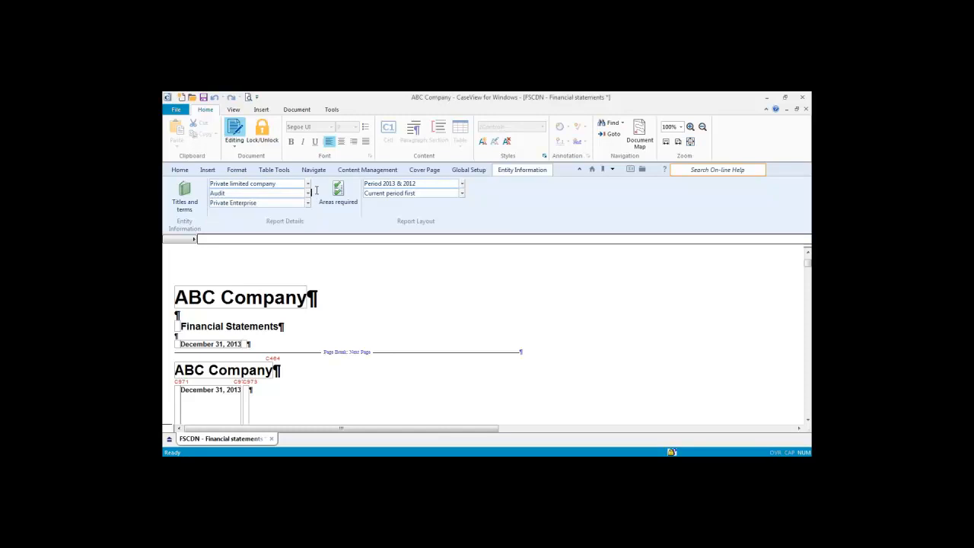
{"action": "left_click", "coordinate": [338, 191]}
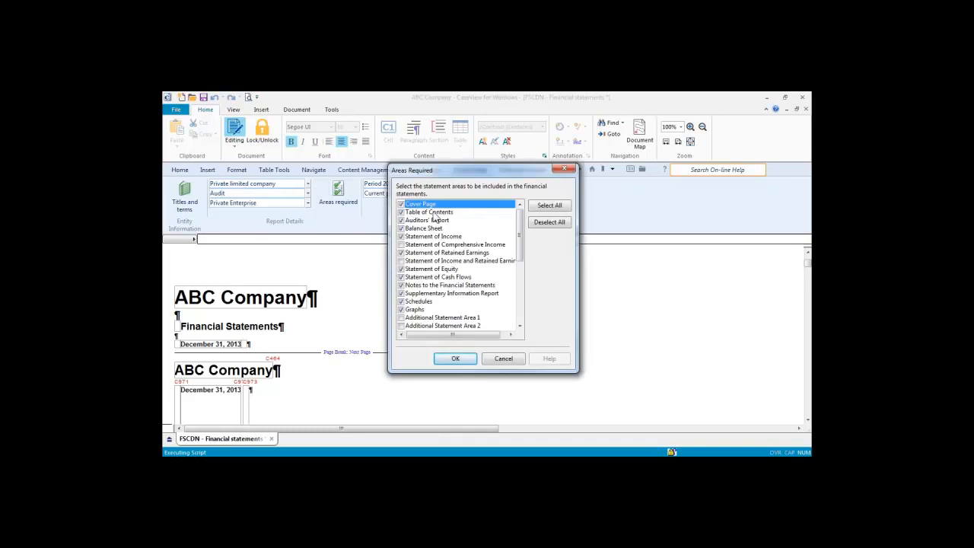
Step: Close the Areas Required dialog without changing any statement areas
{"action": "left_click", "coordinate": [564, 168]}
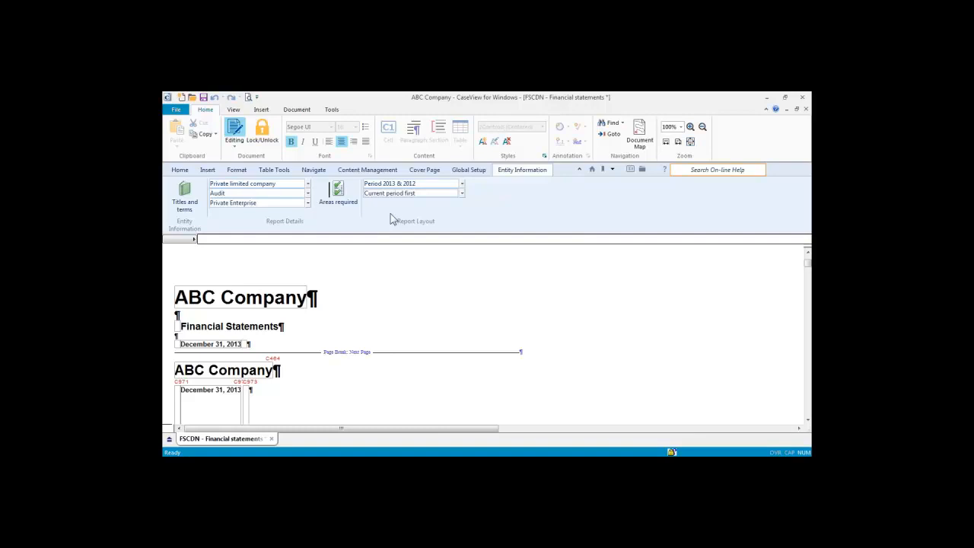
{"action": "left_click", "coordinate": [307, 194]}
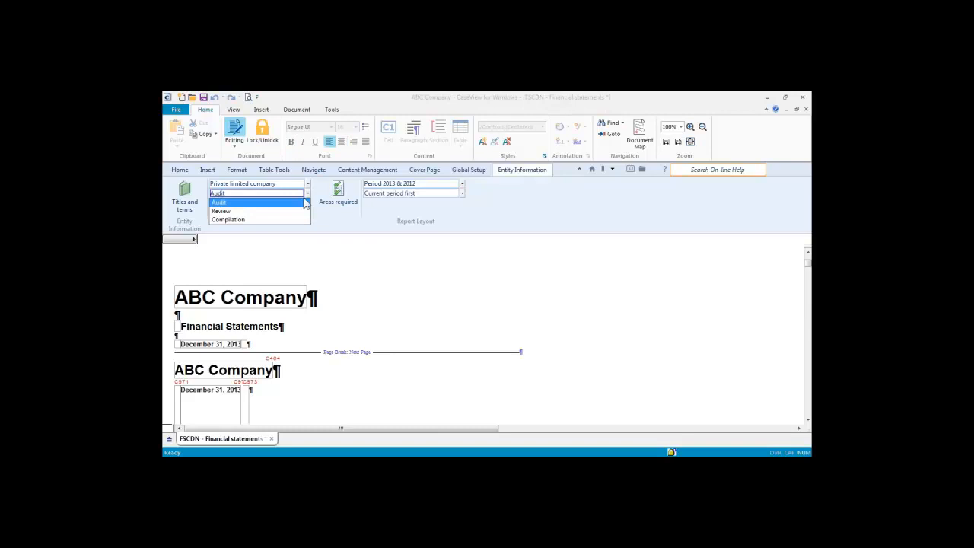
{"action": "left_click", "coordinate": [284, 221]}
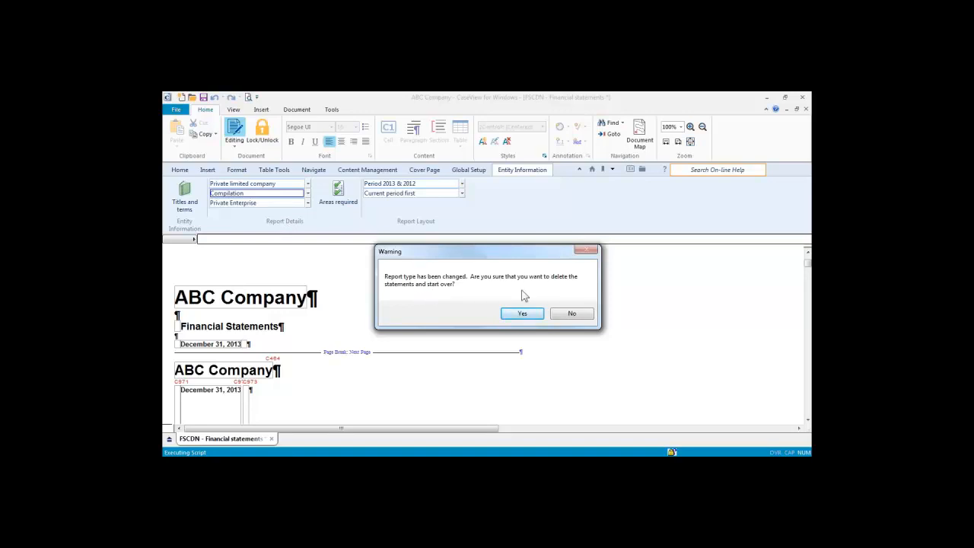
{"action": "left_click", "coordinate": [580, 315]}
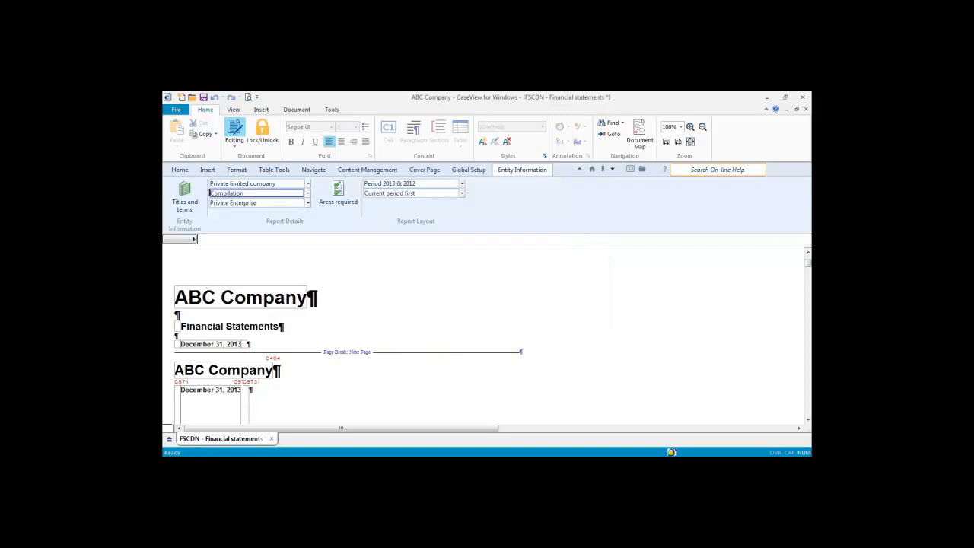
{"action": "left_click", "coordinate": [307, 193]}
{"action": "left_click", "coordinate": [228, 201]}
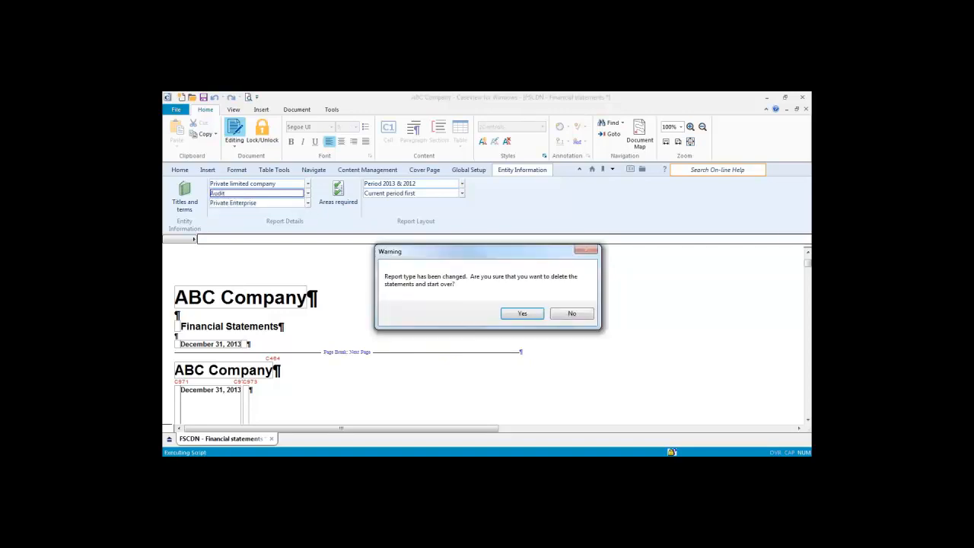
{"action": "left_click", "coordinate": [571, 314]}
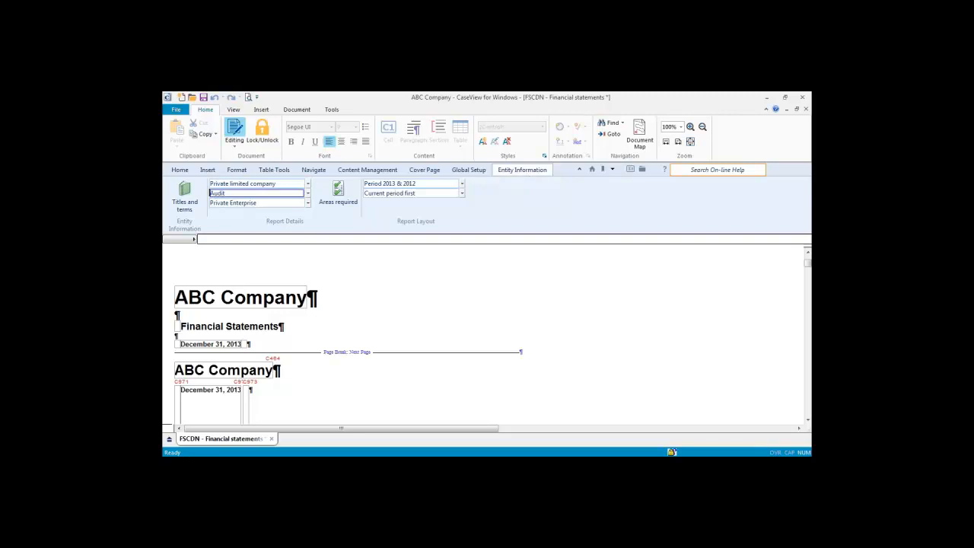
Step: Show the Global Setup cover page settings, with client name ABC Company
{"action": "left_click", "coordinate": [469, 170]}
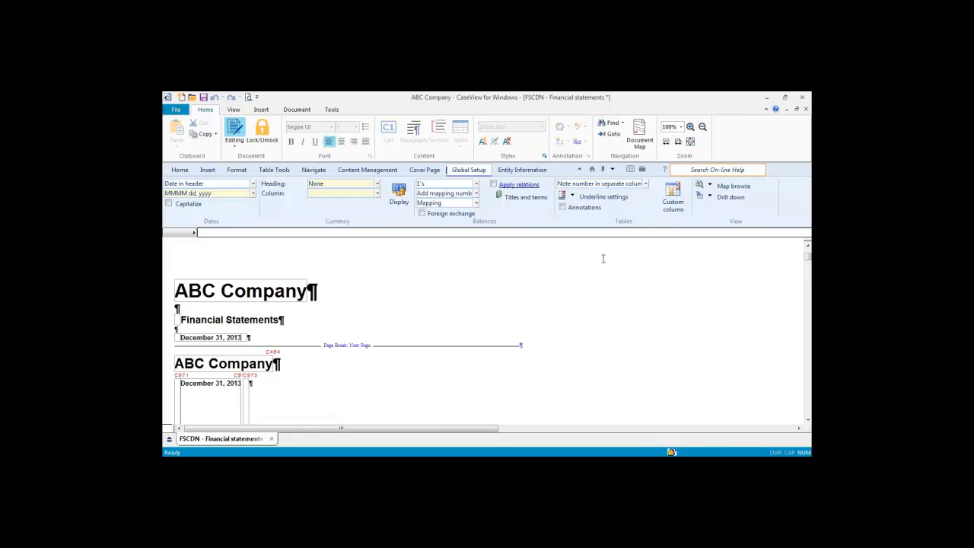
{"action": "left_click", "coordinate": [424, 170]}
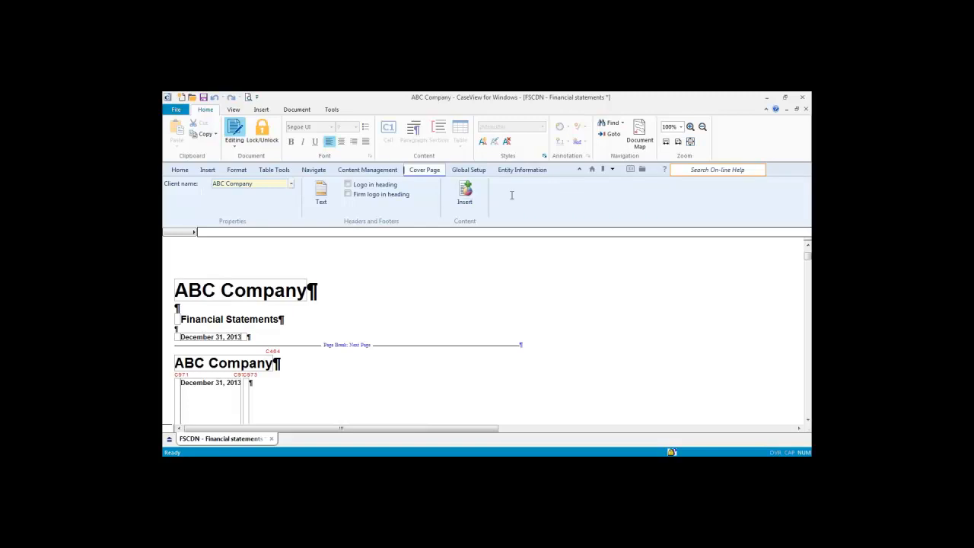
Step: Jump to the Balance Sheet page and show its Classified, 2-signature, 2013 & 2012 settings
{"action": "left_click", "coordinate": [609, 169]}
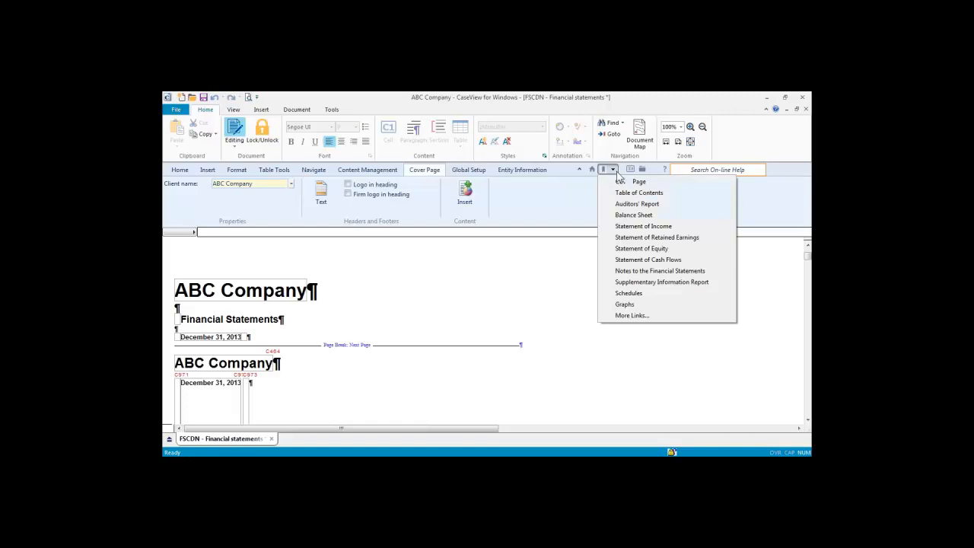
{"action": "left_click", "coordinate": [624, 216]}
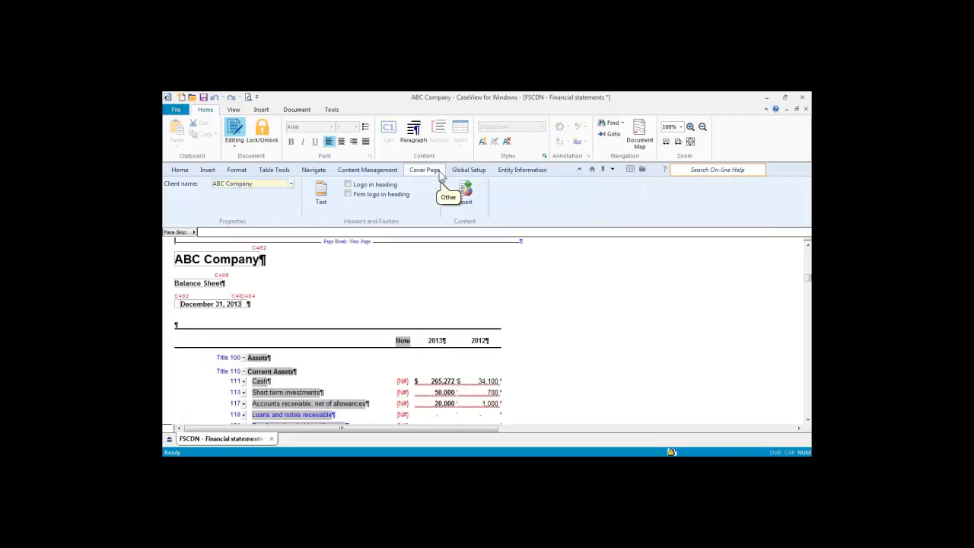
{"action": "left_click", "coordinate": [296, 382]}
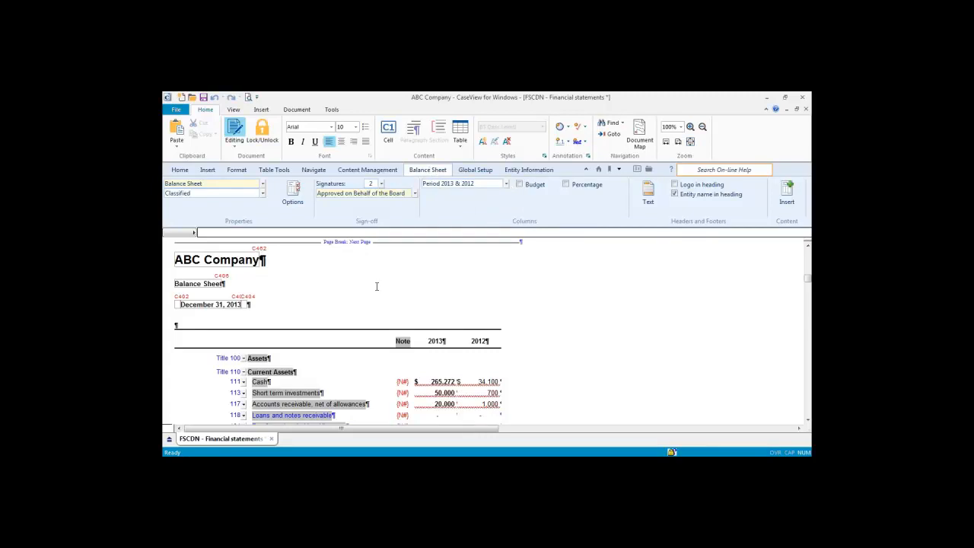
{"action": "left_click", "coordinate": [262, 184]}
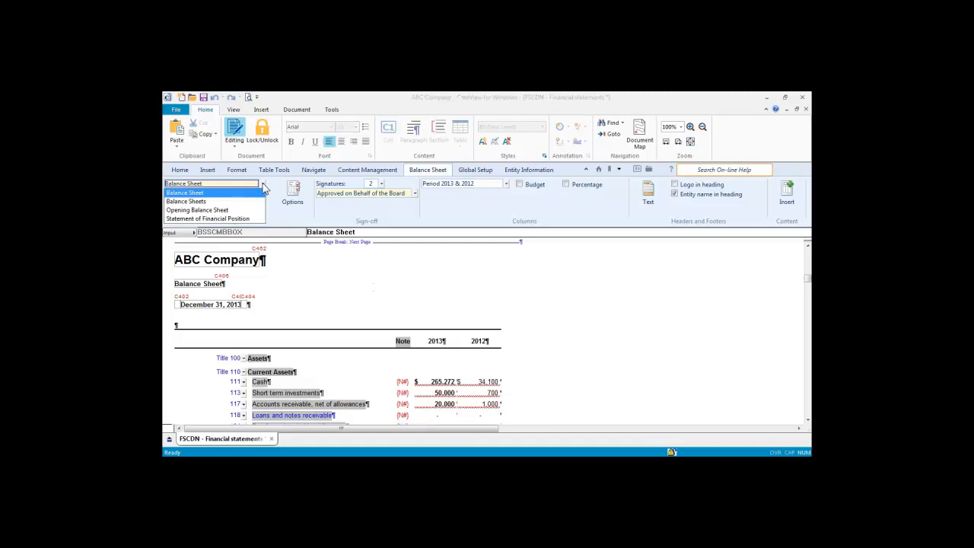
{"action": "left_click", "coordinate": [263, 191]}
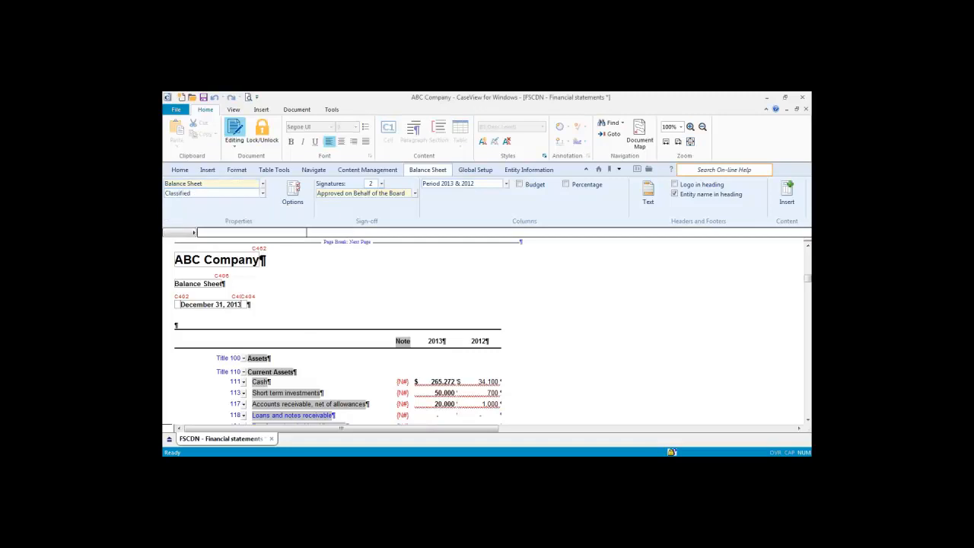
{"action": "left_click", "coordinate": [264, 194]}
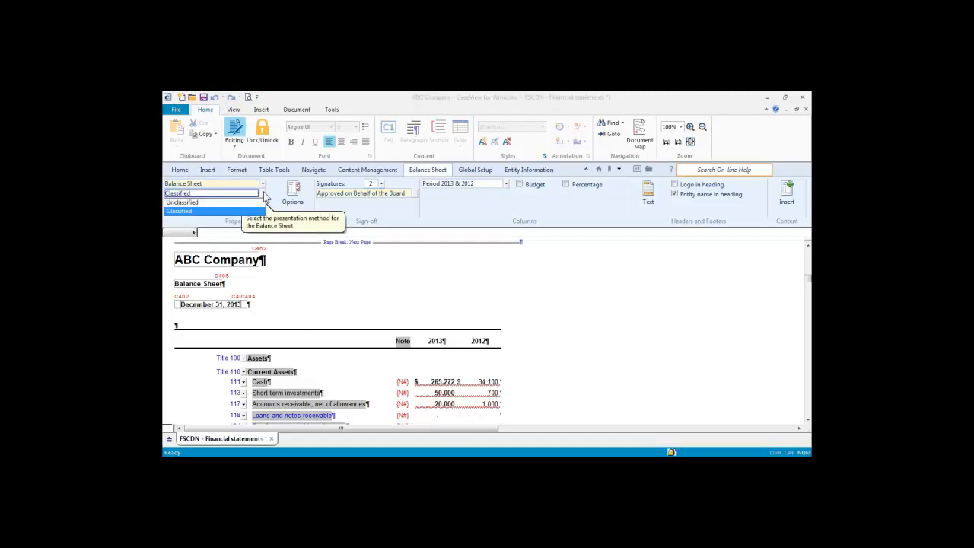
{"action": "left_click", "coordinate": [282, 199]}
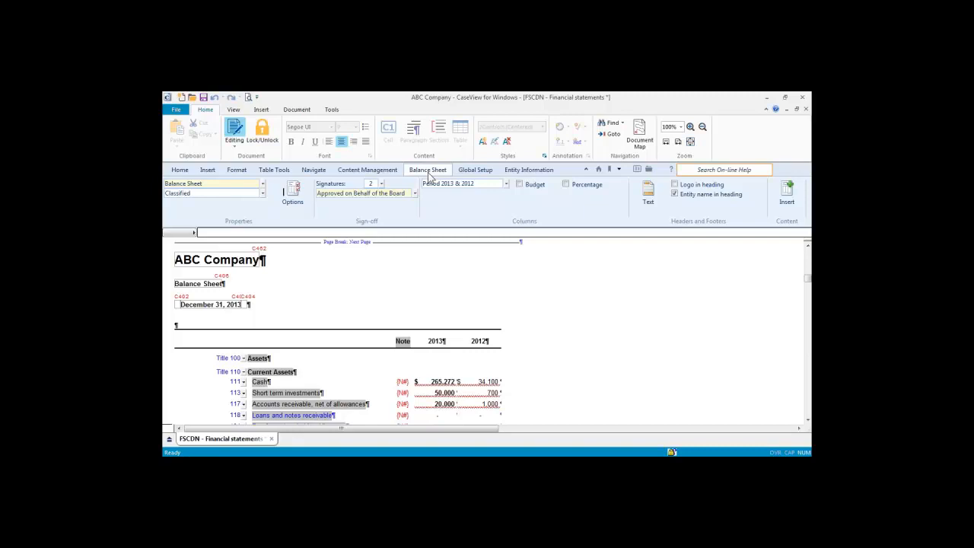
Step: Remap the balance sheet's Cash line from 111 to 111.900 Restricted cash
{"action": "left_click", "coordinate": [310, 316]}
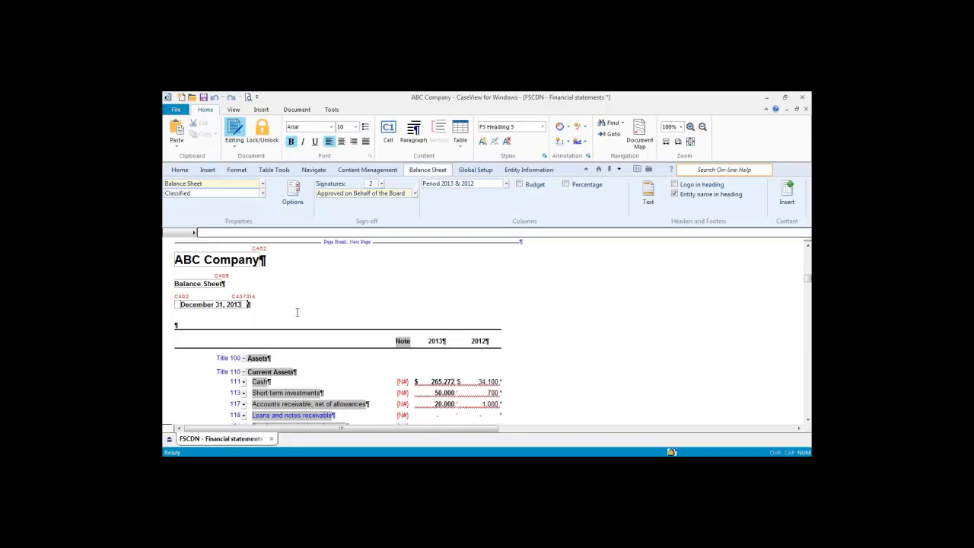
{"action": "scroll", "coordinate": [300, 324], "scroll_direction": "down", "scroll_amount": 2}
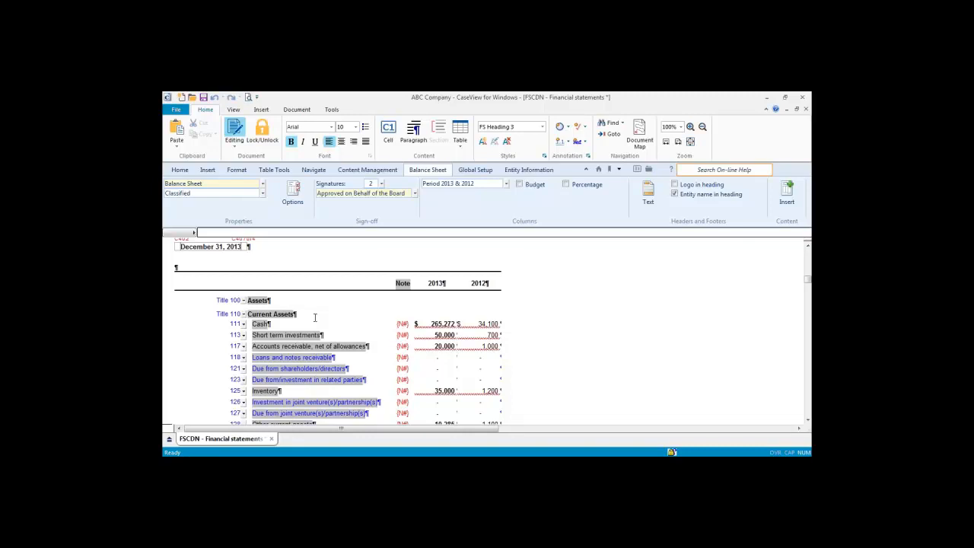
{"action": "left_click", "coordinate": [243, 323]}
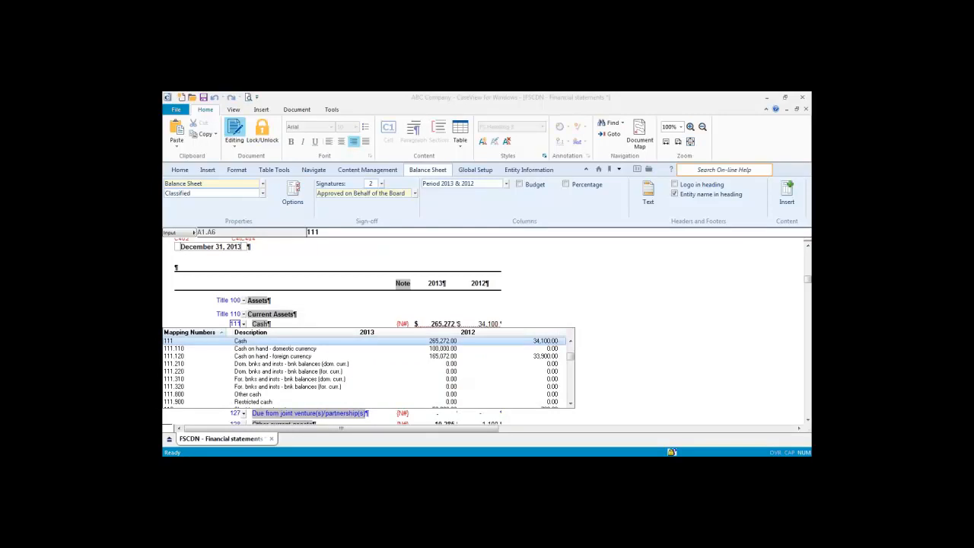
{"action": "key", "text": "Down"}
{"action": "key", "text": "Down"}
{"action": "key", "text": "Down"}
{"action": "key", "text": "Down"}
{"action": "key", "text": "Down"}
{"action": "key", "text": "Down"}
{"action": "key", "text": "Down"}
{"action": "key", "text": "Down"}
{"action": "key", "text": "Return"}
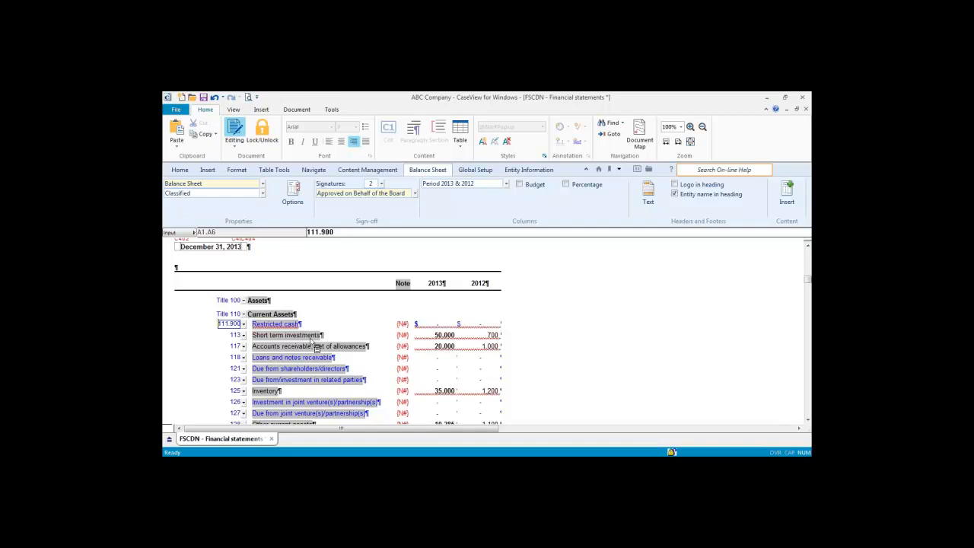
{"action": "left_click", "coordinate": [305, 368]}
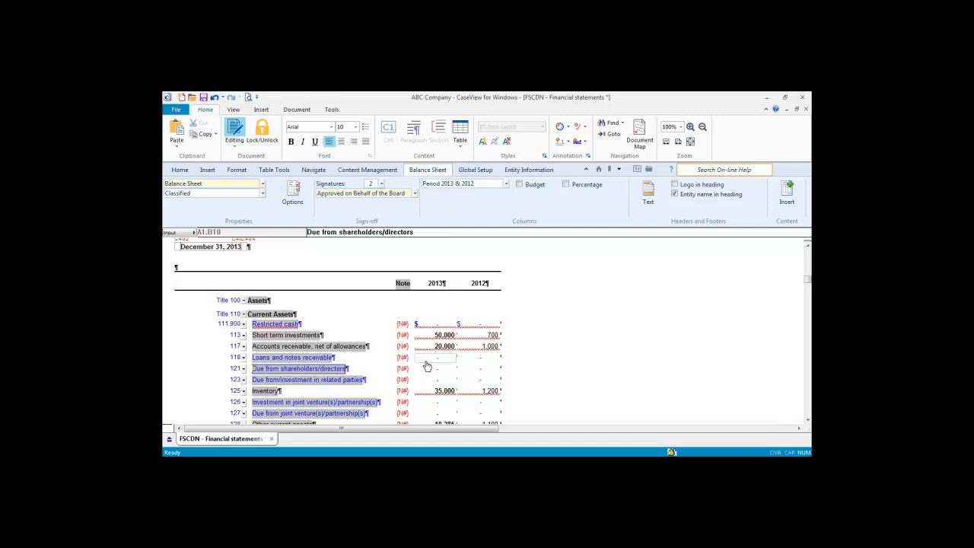
Step: Hide the empty zero-balance rows on the balance sheet, then show them again
{"action": "left_click", "coordinate": [180, 170]}
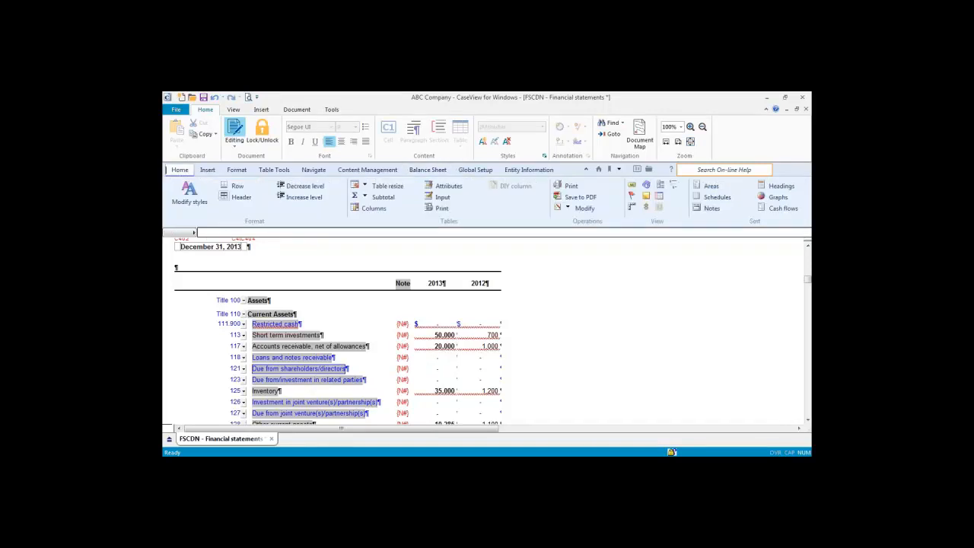
{"action": "left_click", "coordinate": [658, 221]}
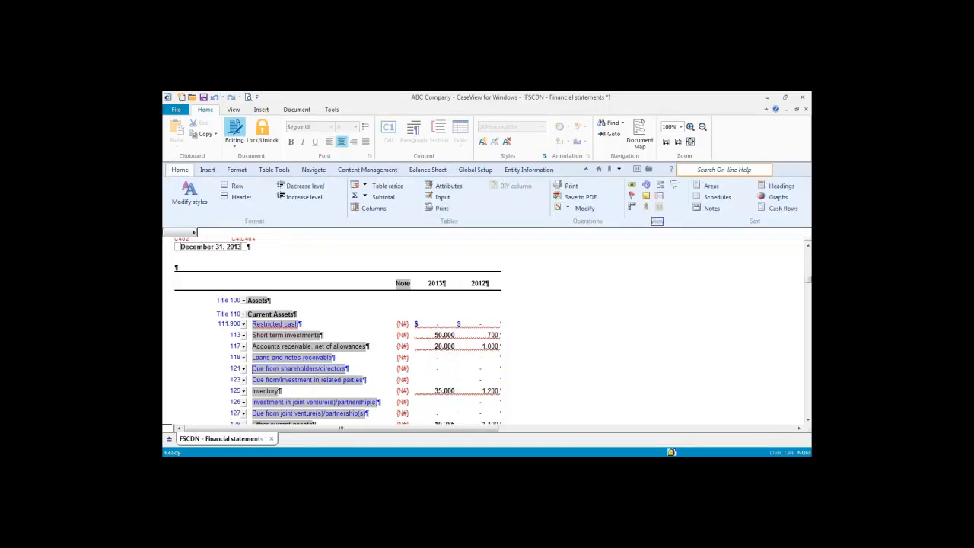
{"action": "left_click", "coordinate": [661, 185]}
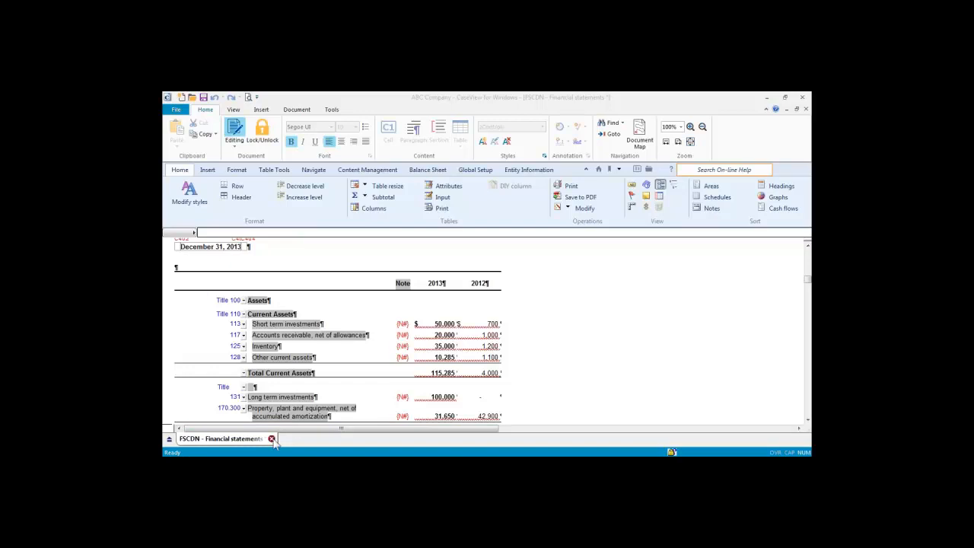
{"action": "left_click", "coordinate": [371, 376]}
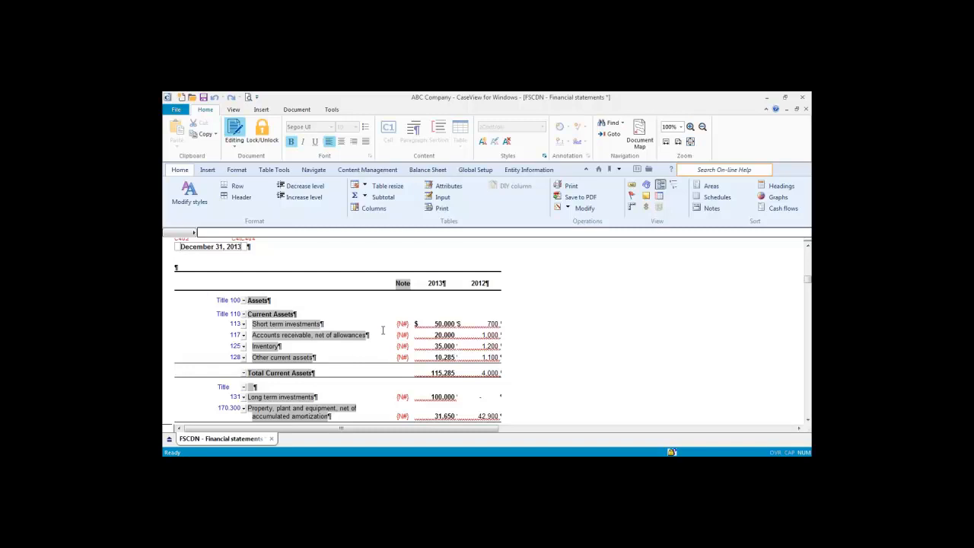
{"action": "left_click", "coordinate": [661, 188]}
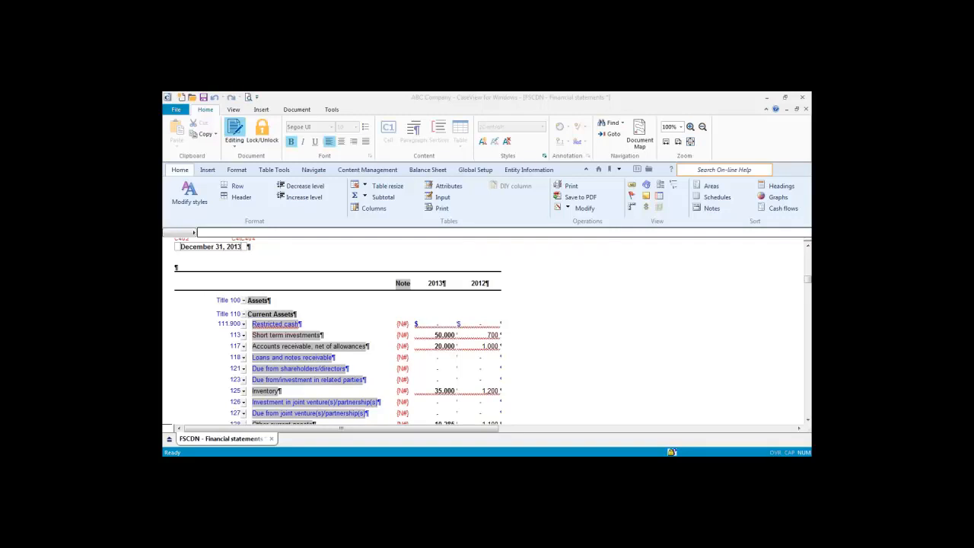
Step: From Content Management, insert a Balance Sheet section to list the available versions
{"action": "left_click", "coordinate": [367, 169]}
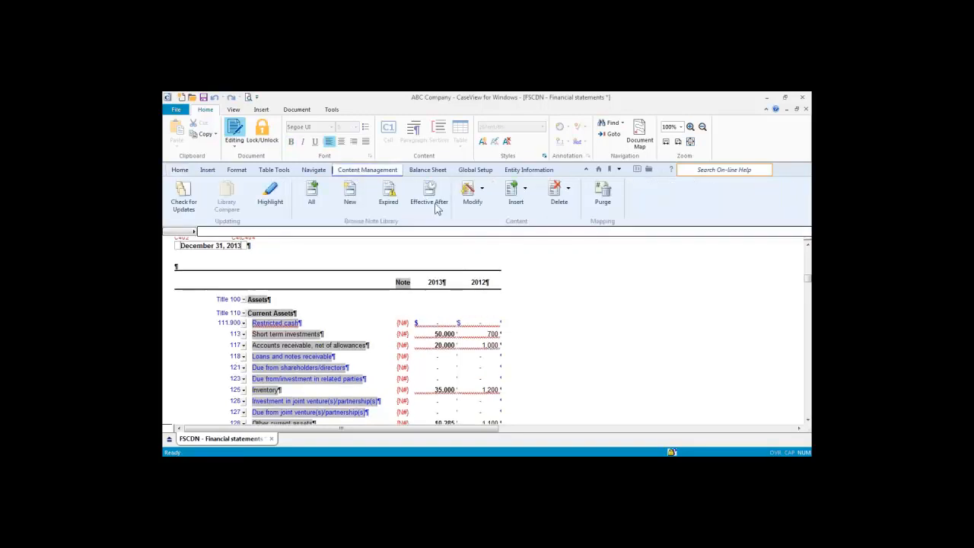
{"action": "left_click", "coordinate": [525, 190]}
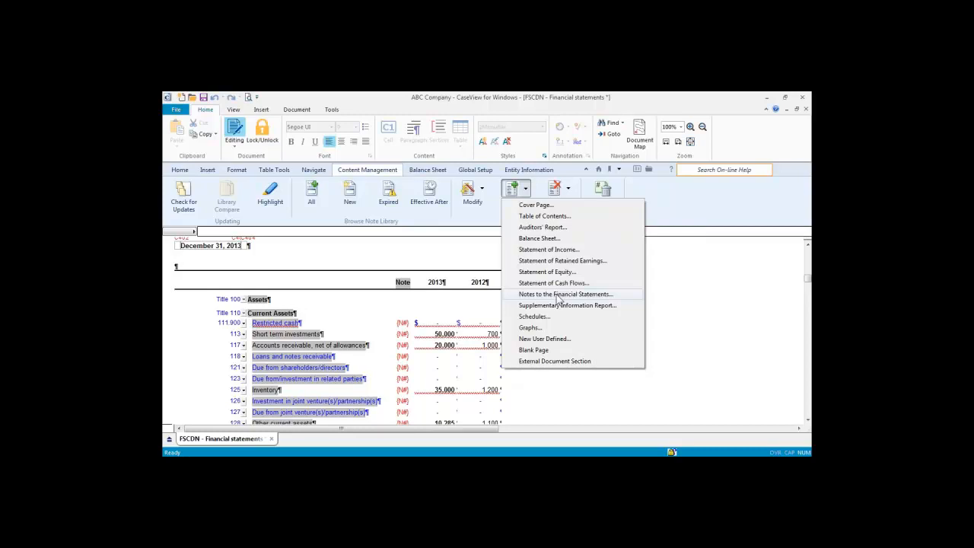
{"action": "left_click", "coordinate": [561, 249]}
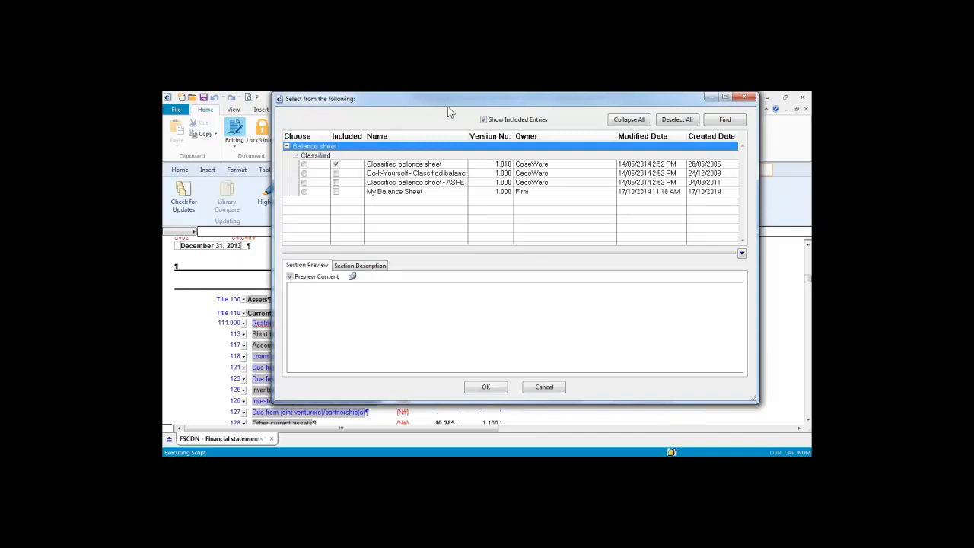
Step: Select the firm-owned My Balance Sheet in the version picker and confirm it
{"action": "left_click_drag", "start_coordinate": [446, 105], "coordinate": [521, 204]}
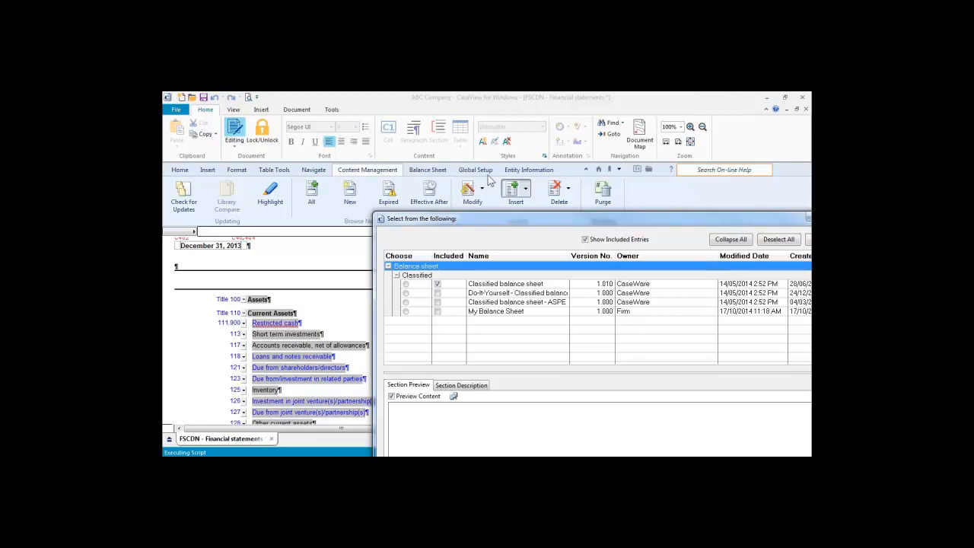
{"action": "left_click_drag", "start_coordinate": [508, 223], "coordinate": [449, 123]}
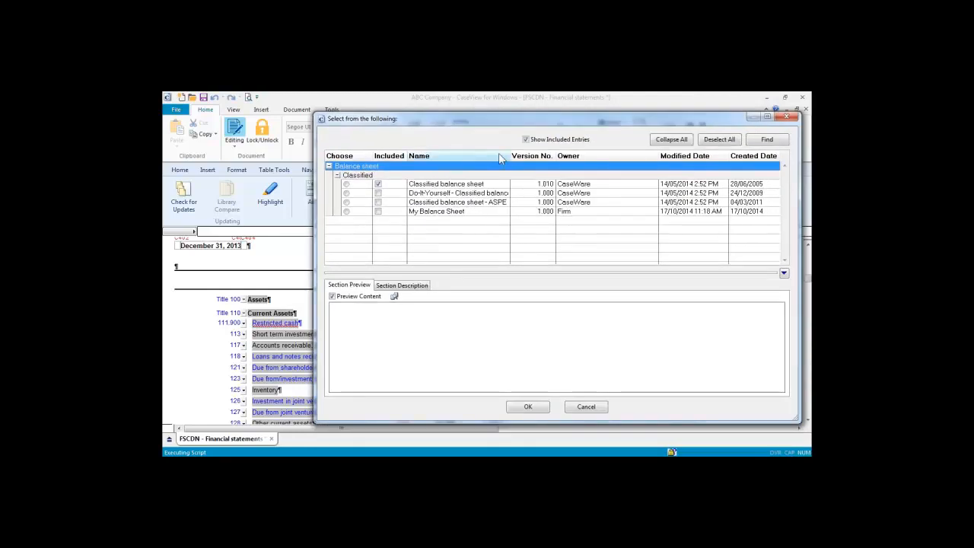
{"action": "left_click_drag", "start_coordinate": [511, 155], "coordinate": [540, 155]}
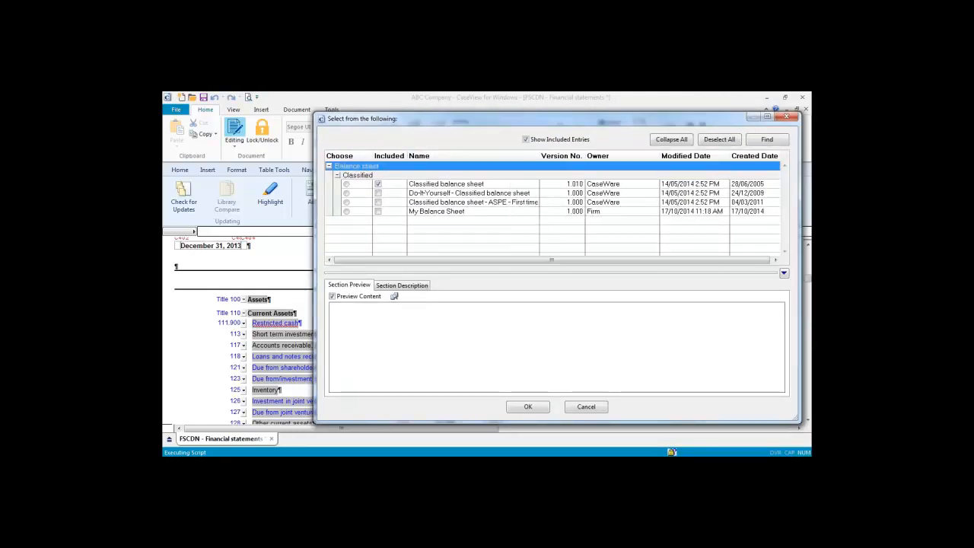
{"action": "left_click", "coordinate": [346, 212]}
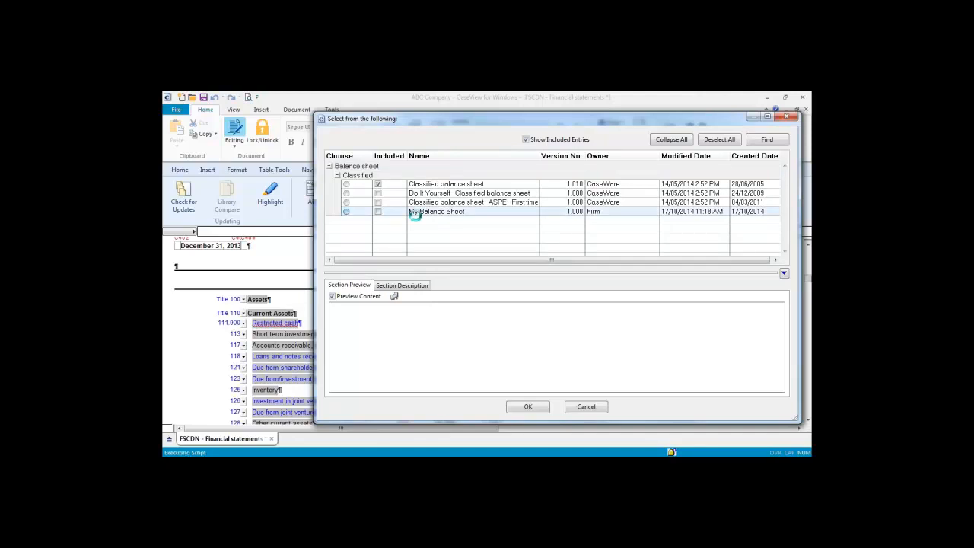
{"action": "scroll", "coordinate": [783, 389], "scroll_direction": "down", "scroll_amount": 2}
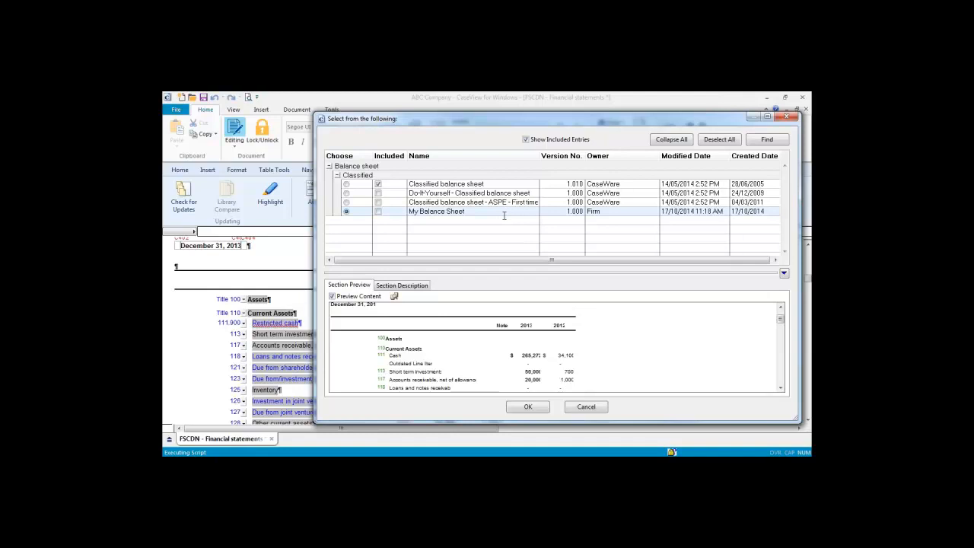
{"action": "double_click", "coordinate": [598, 213]}
{"action": "left_click_drag", "start_coordinate": [378, 125], "coordinate": [567, 234]}
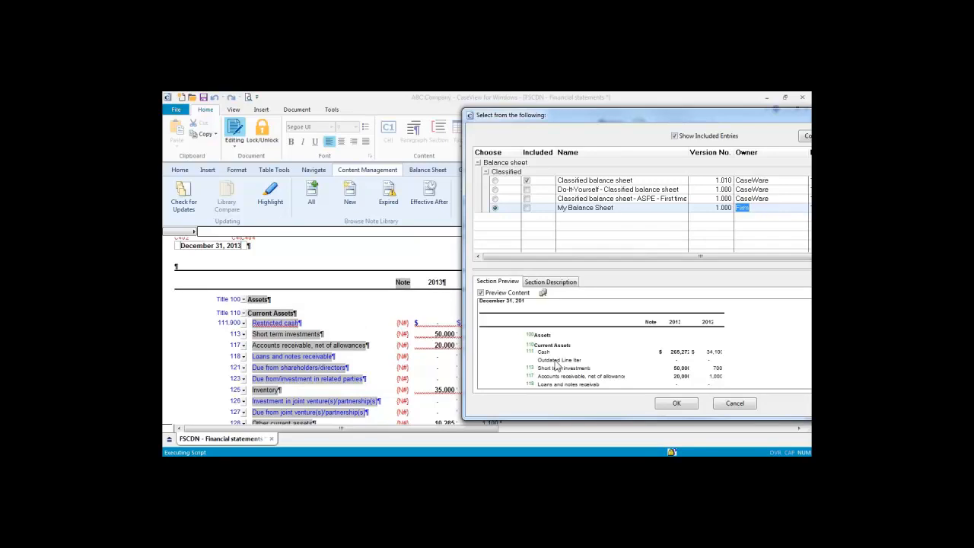
{"action": "left_click", "coordinate": [668, 404]}
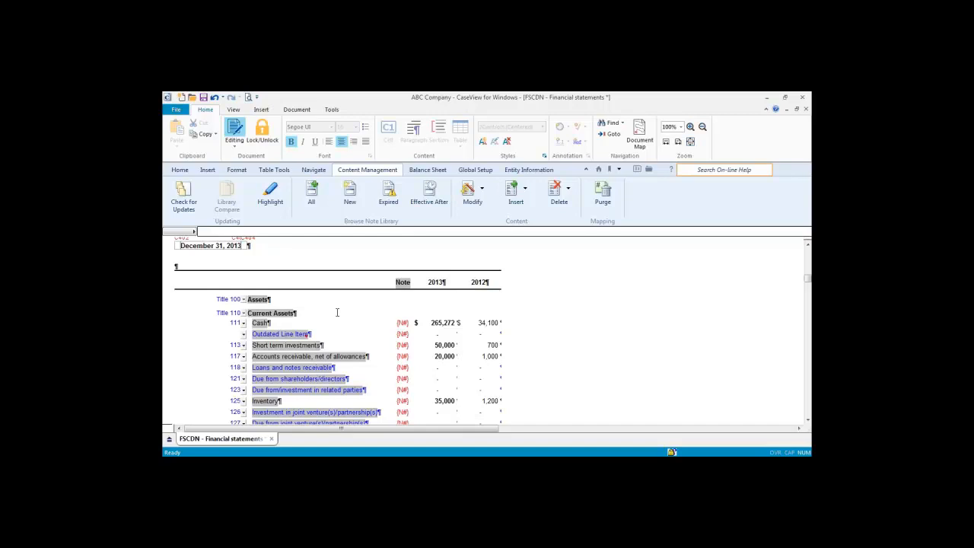
Step: Close the FSCDN Financial statements from the Document Manager, saving the changes
{"action": "left_click", "coordinate": [598, 168]}
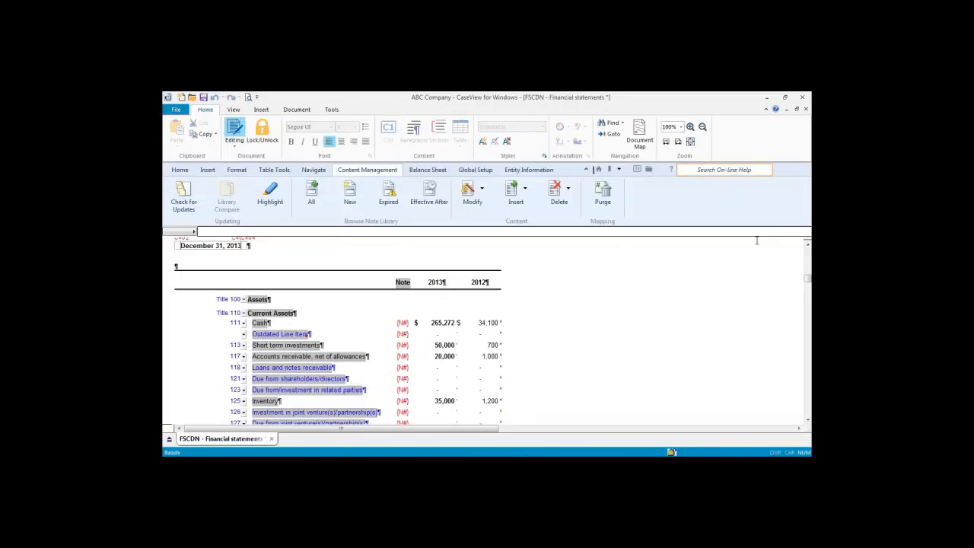
{"action": "left_click", "coordinate": [803, 97]}
{"action": "left_click", "coordinate": [491, 337]}
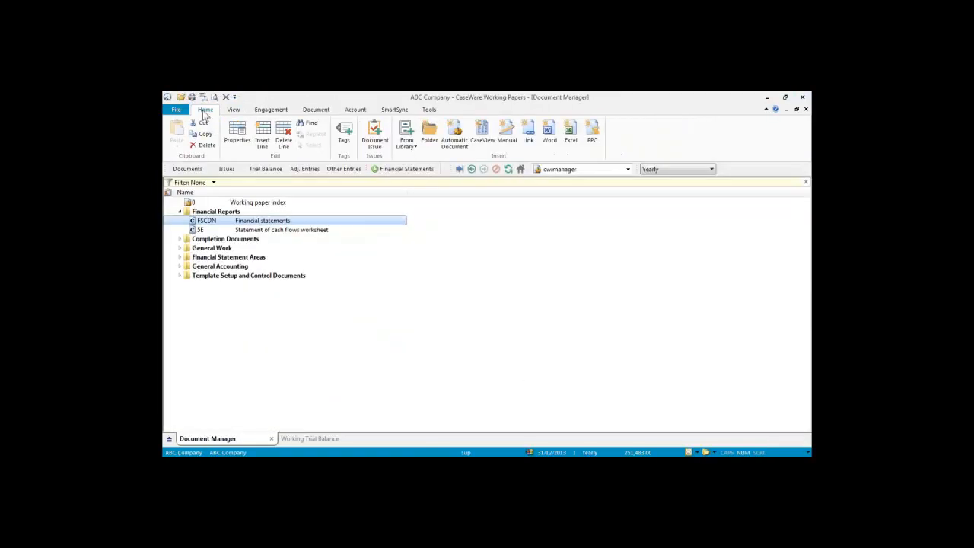
Step: Close the ABC Company client file from the File menu
{"action": "left_click", "coordinate": [176, 109]}
{"action": "left_click", "coordinate": [183, 177]}
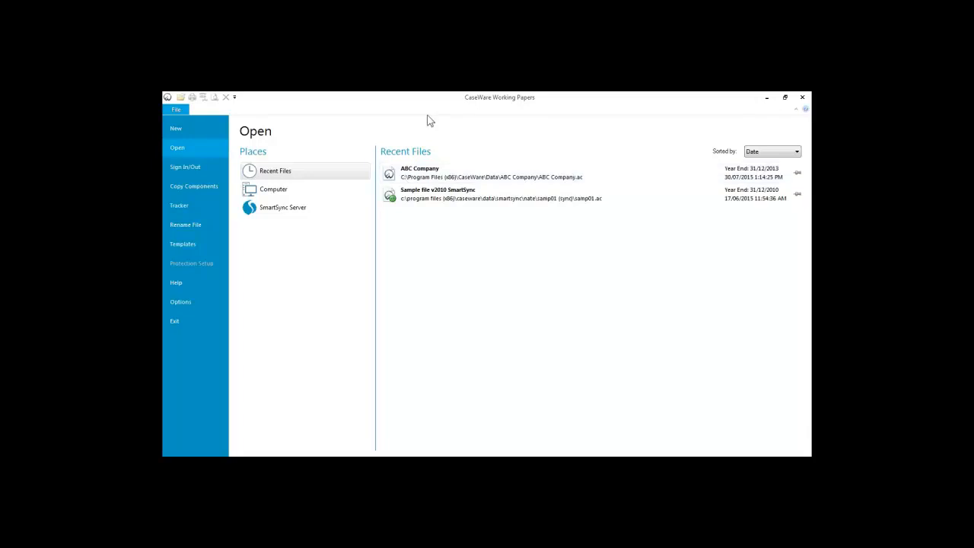
Step: Open the FinancialsSCAD template from the Templates list and select the Working paper index
{"action": "left_click", "coordinate": [182, 243]}
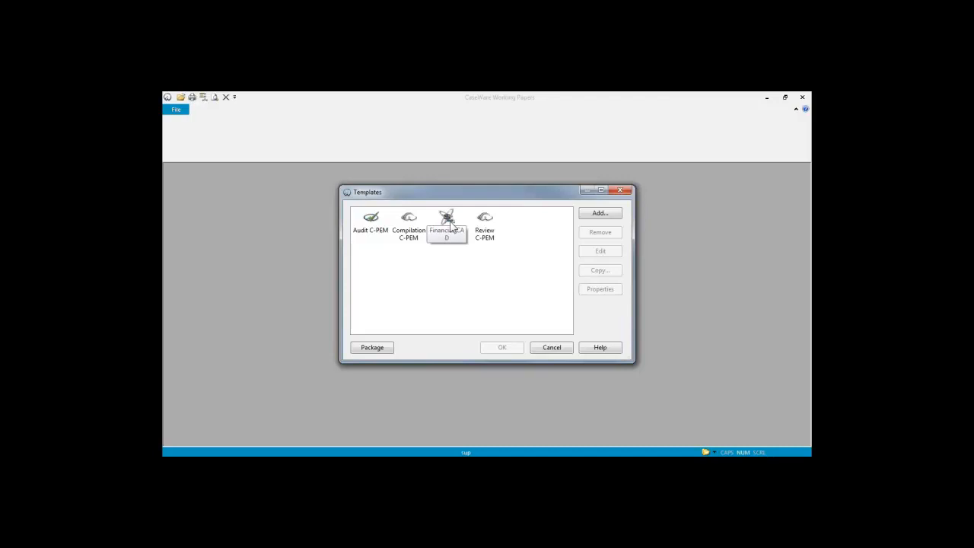
{"action": "double_click", "coordinate": [449, 222]}
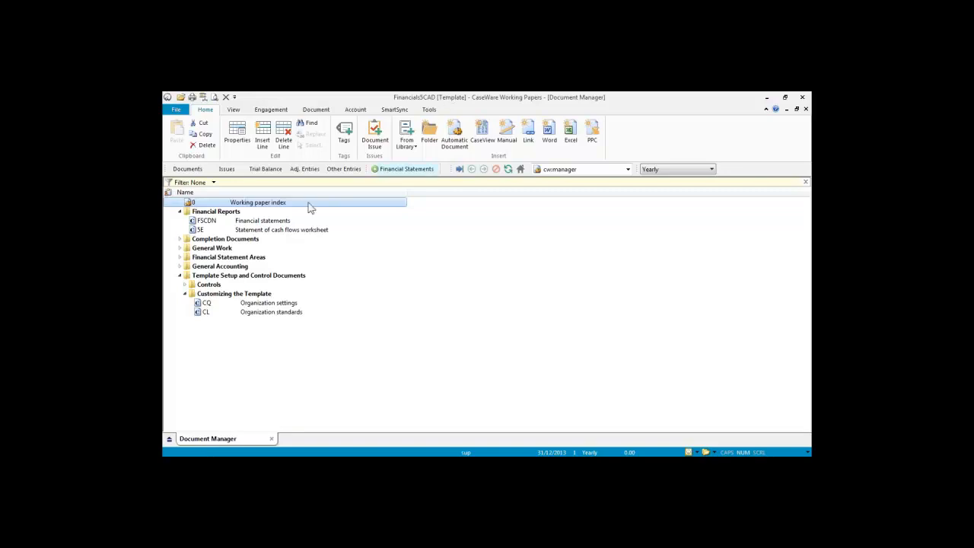
{"action": "left_click", "coordinate": [283, 278], "text": "shift"}
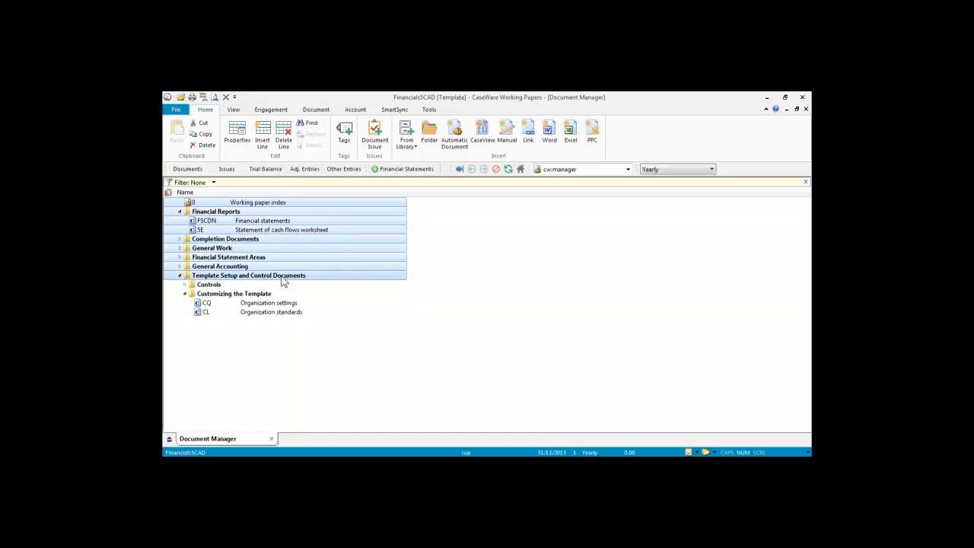
{"action": "left_click", "coordinate": [259, 204]}
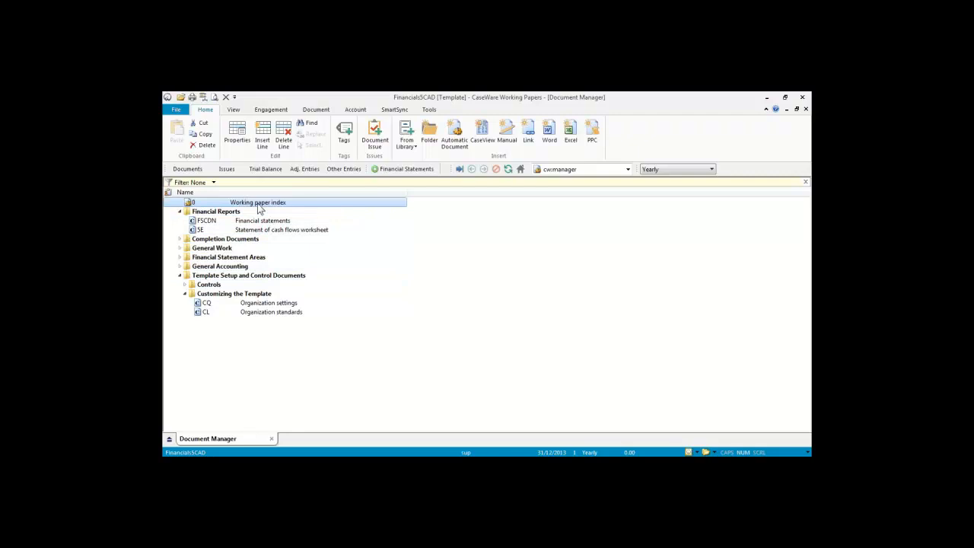
Step: In Assign Mappings, expand Cash 111 to view sub-accounts 111.110 to 111.900, then cancel
{"action": "left_click", "coordinate": [356, 111]}
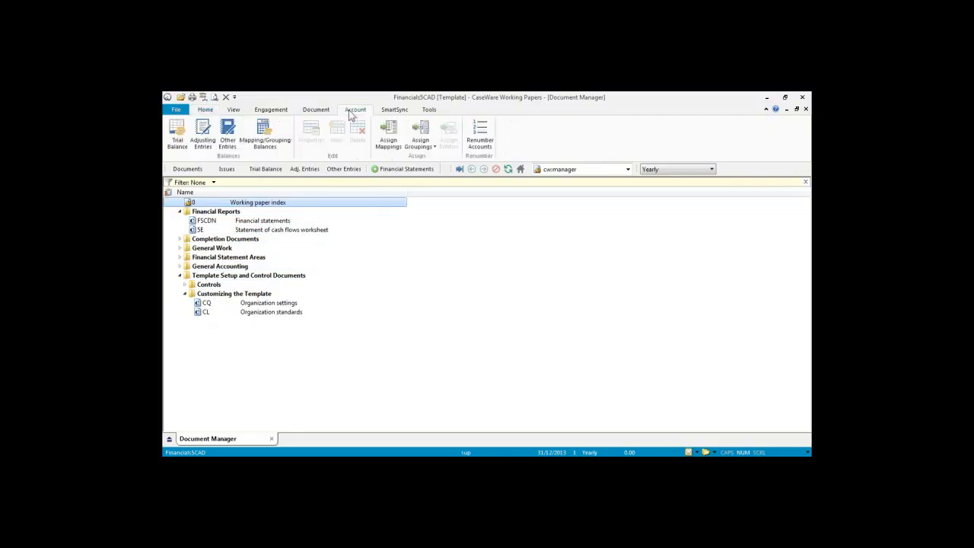
{"action": "left_click", "coordinate": [389, 131]}
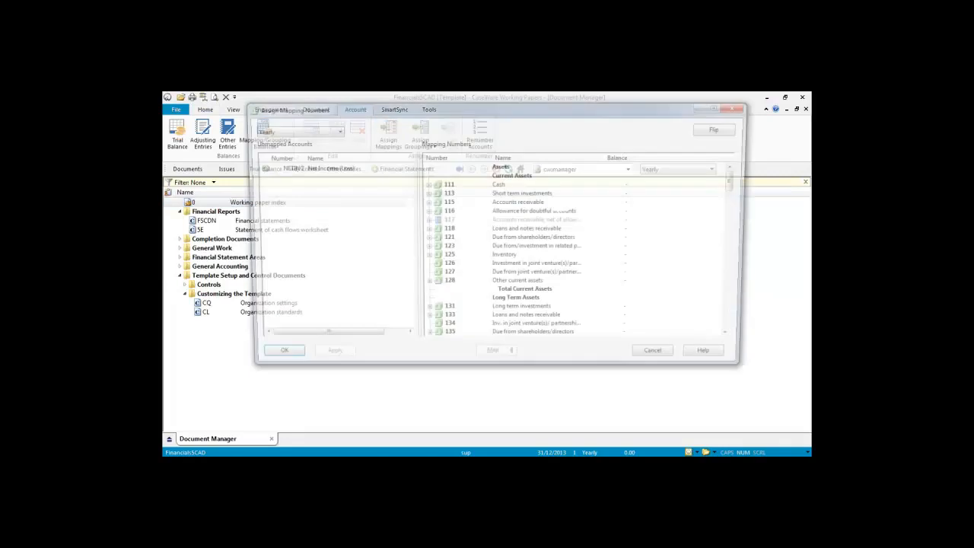
{"action": "left_click", "coordinate": [426, 185]}
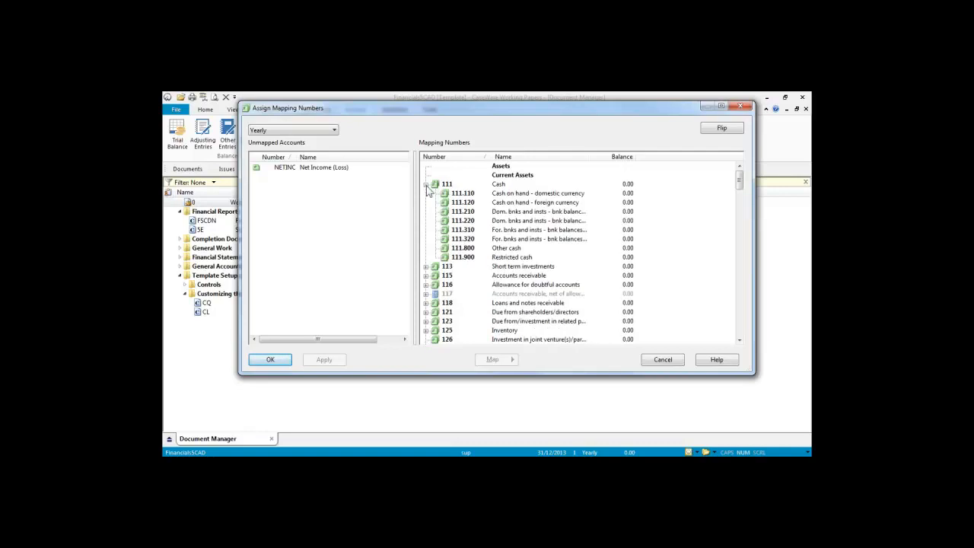
{"action": "right_click", "coordinate": [466, 195]}
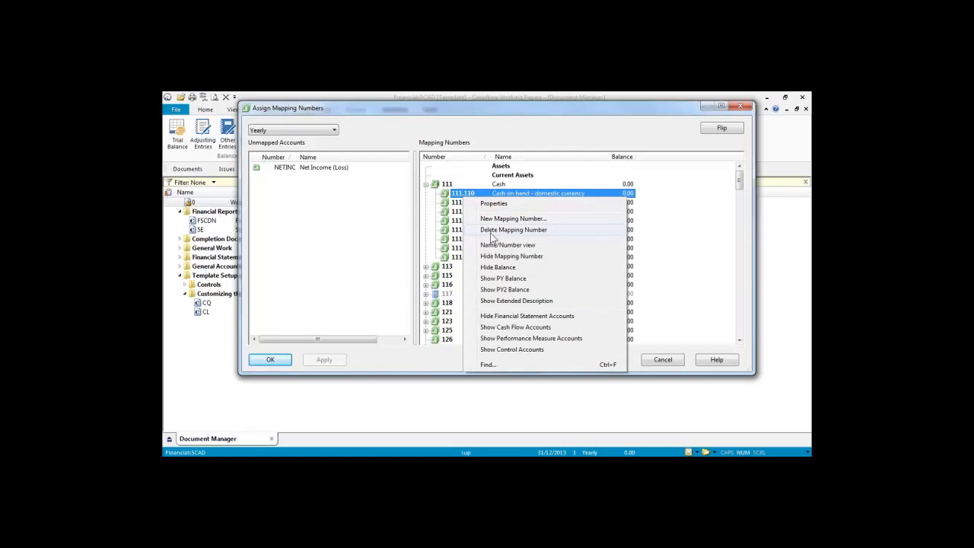
{"action": "left_click", "coordinate": [557, 149]}
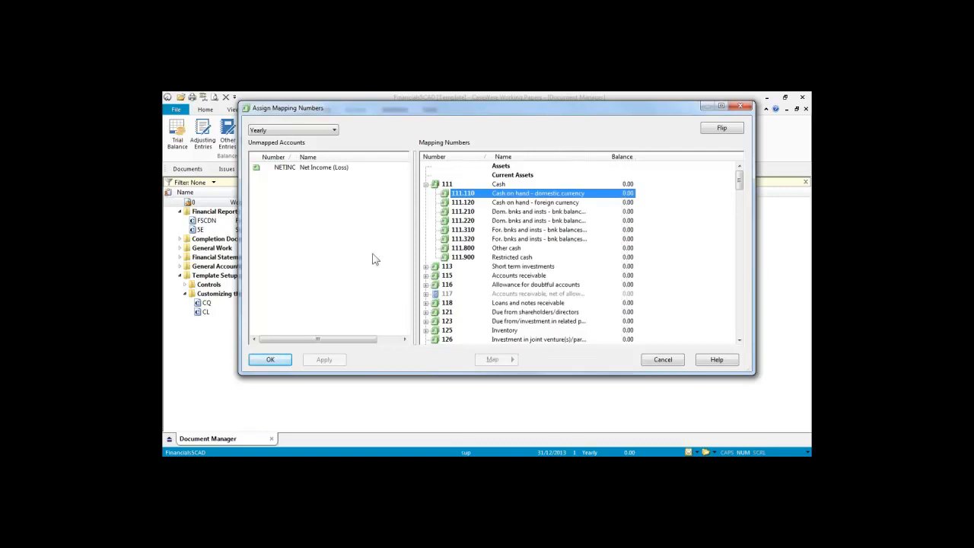
{"action": "left_click", "coordinate": [663, 361]}
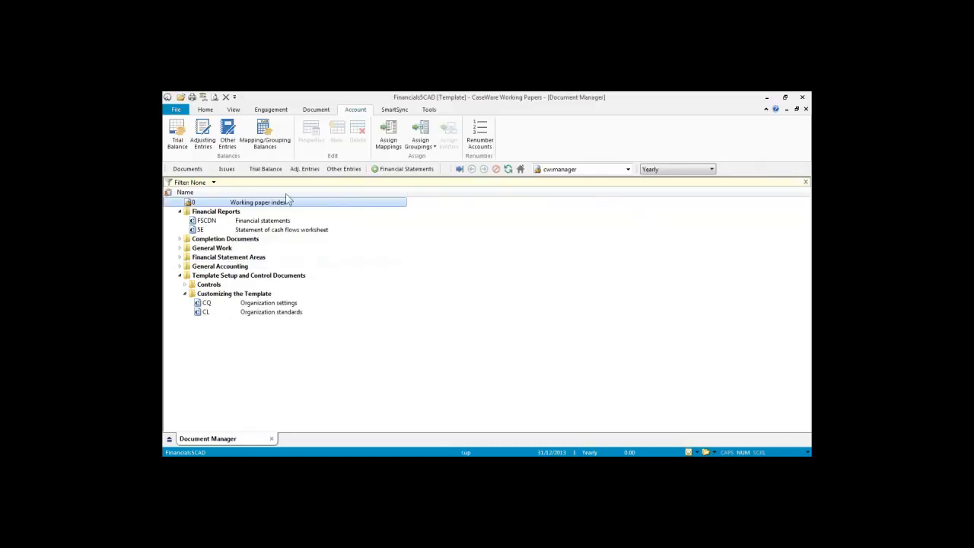
Step: Collapse the Financial Reports folder and select the CQ Organization settings document
{"action": "left_click", "coordinate": [299, 277]}
{"action": "left_click", "coordinate": [251, 212], "text": "ctrl"}
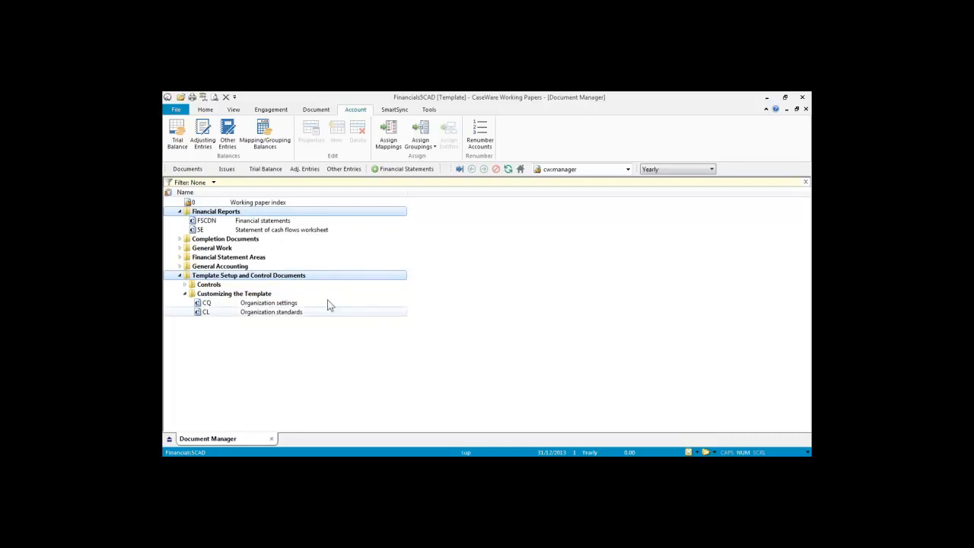
{"action": "left_click", "coordinate": [214, 216]}
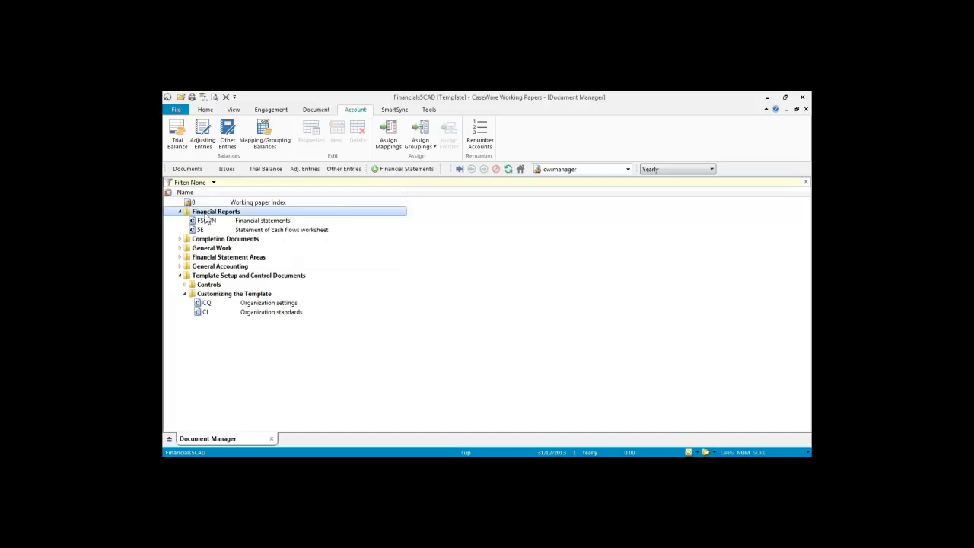
{"action": "left_click", "coordinate": [179, 212]}
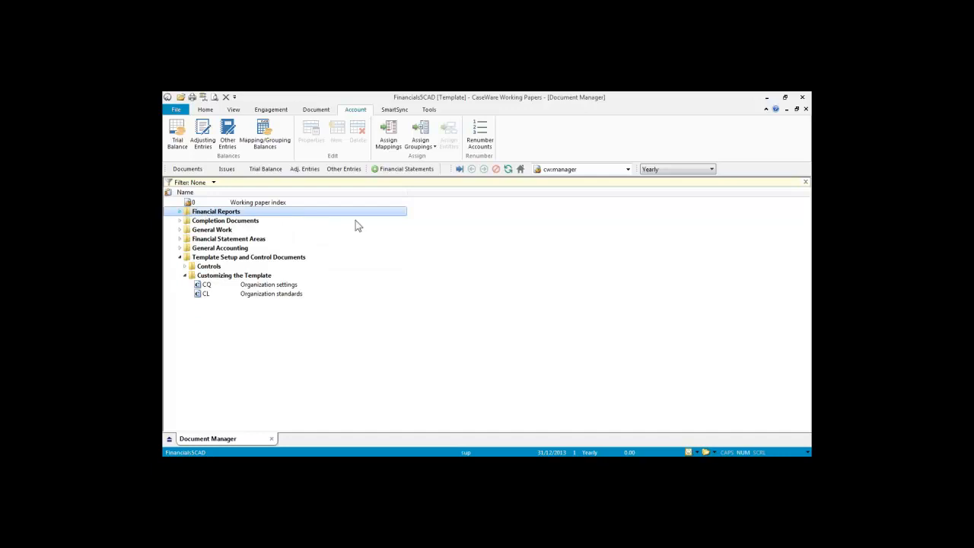
{"action": "left_click", "coordinate": [230, 288]}
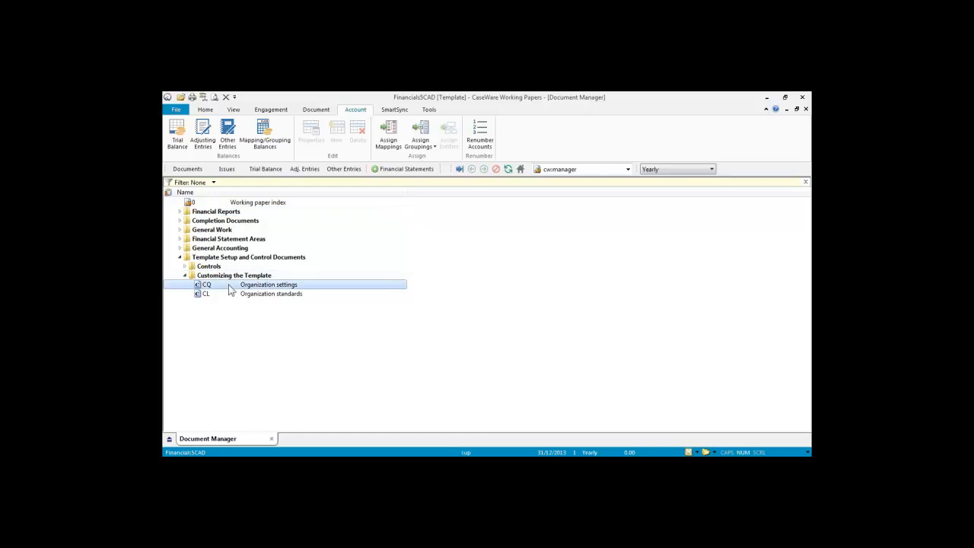
{"action": "double_click", "coordinate": [231, 286]}
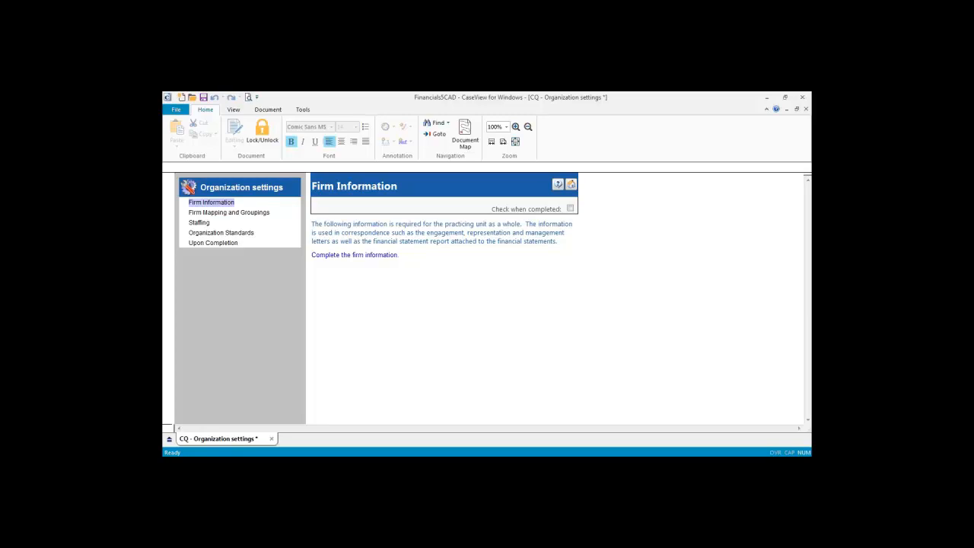
{"action": "left_click", "coordinate": [350, 255]}
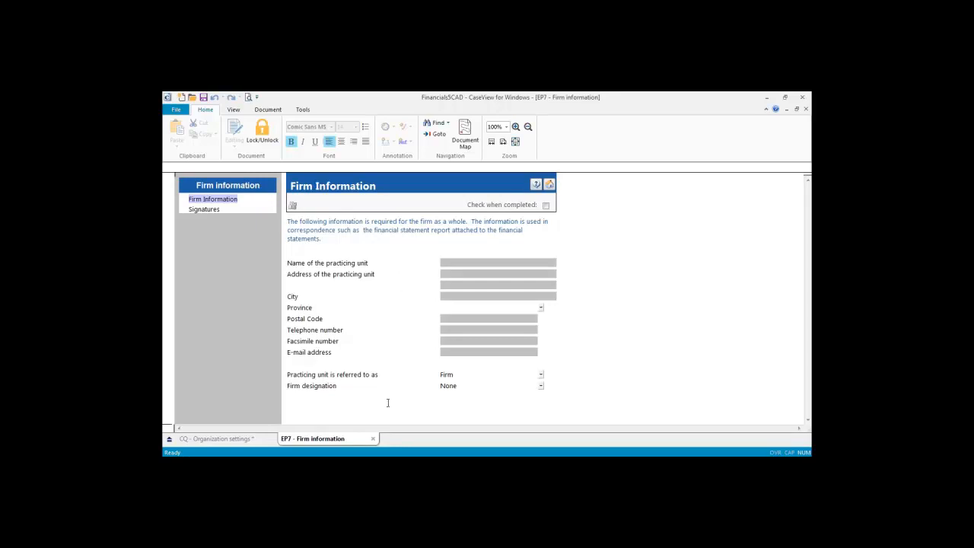
{"action": "left_click", "coordinate": [549, 184]}
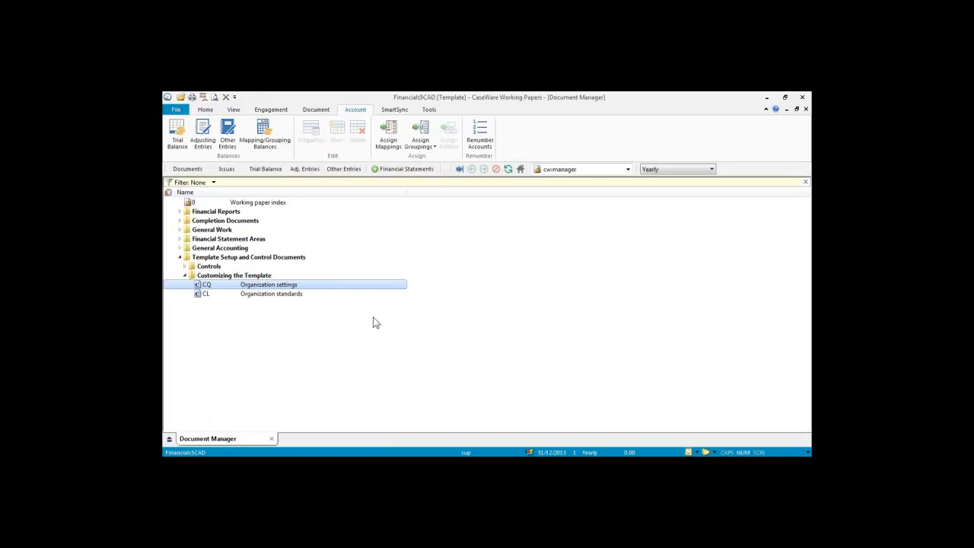
Step: Reopen CQ Organization settings and mark Firm Information and Firm Mapping and Groupings completed
{"action": "double_click", "coordinate": [316, 287]}
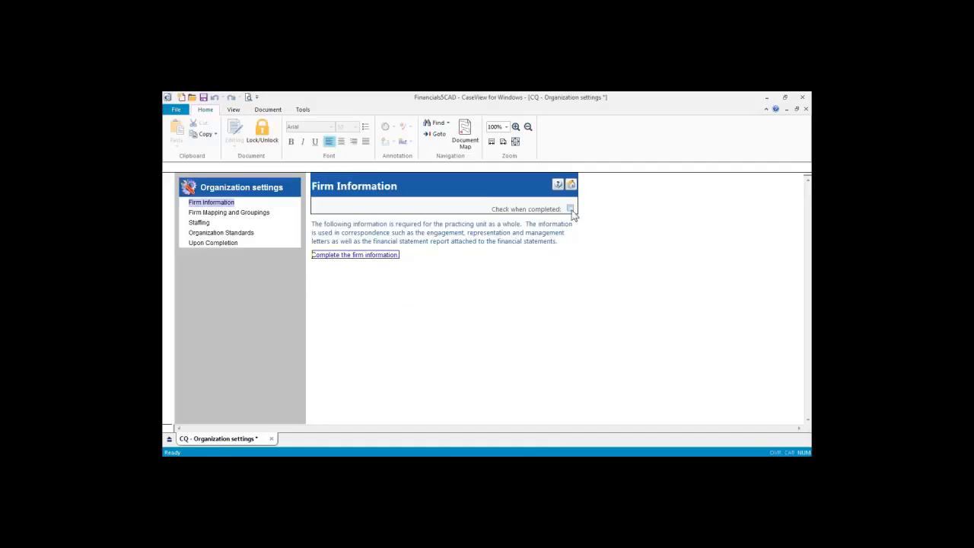
{"action": "left_click", "coordinate": [229, 212]}
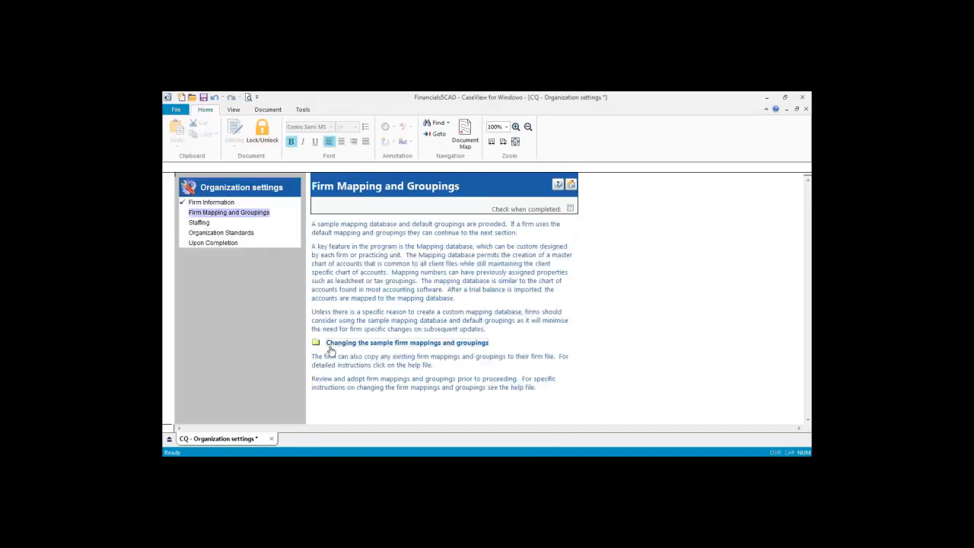
{"action": "left_click", "coordinate": [424, 342]}
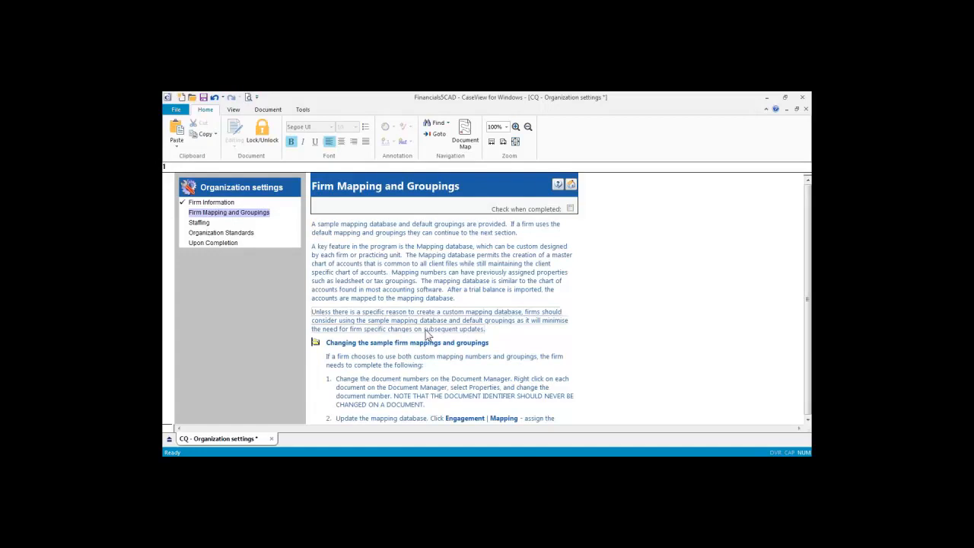
{"action": "scroll", "coordinate": [442, 297], "scroll_direction": "down", "scroll_amount": 3}
{"action": "scroll", "coordinate": [441, 297], "scroll_direction": "down", "scroll_amount": 1}
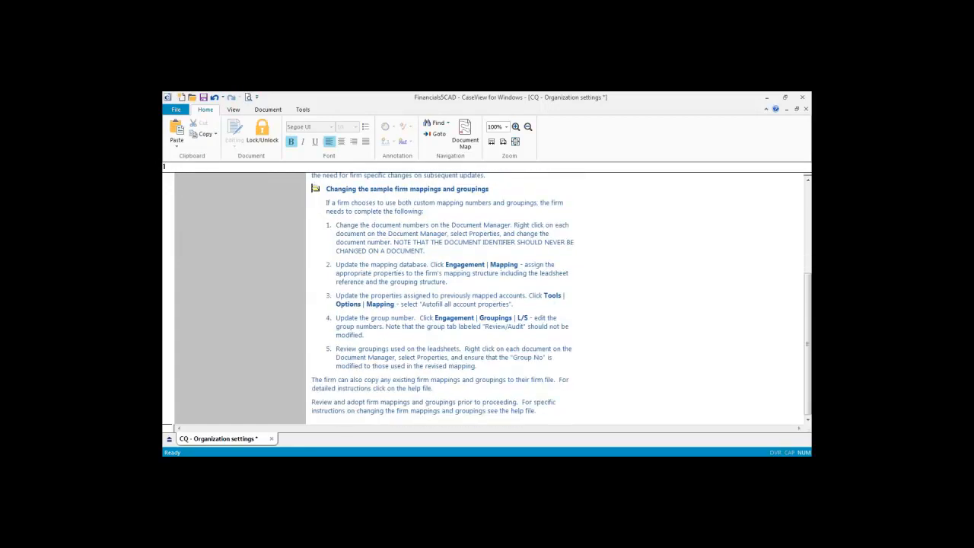
{"action": "scroll", "coordinate": [487, 297], "scroll_direction": "up", "scroll_amount": 4}
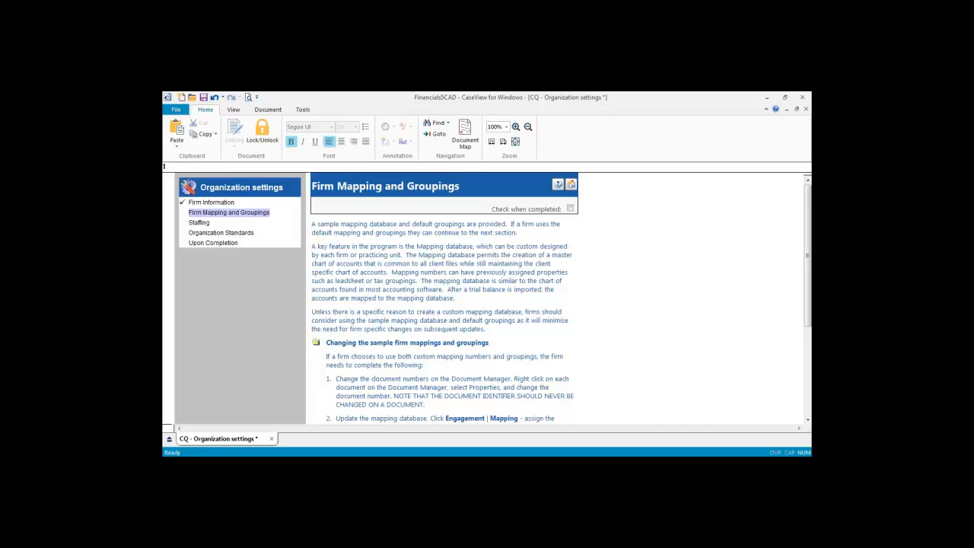
{"action": "left_click", "coordinate": [570, 209]}
Step: Mark the Staffing step completed and move on to Organization Standards
{"action": "left_click", "coordinate": [199, 222]}
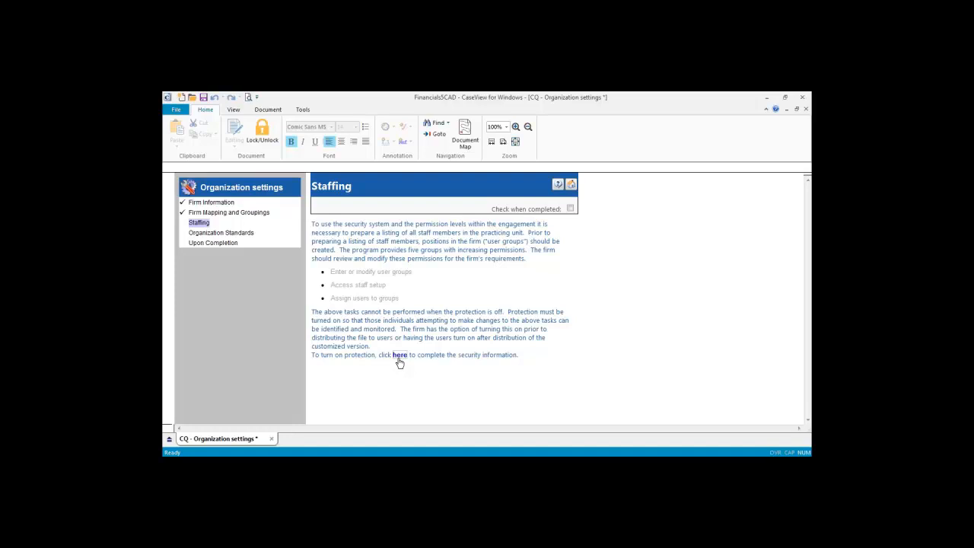
{"action": "left_click", "coordinate": [570, 208]}
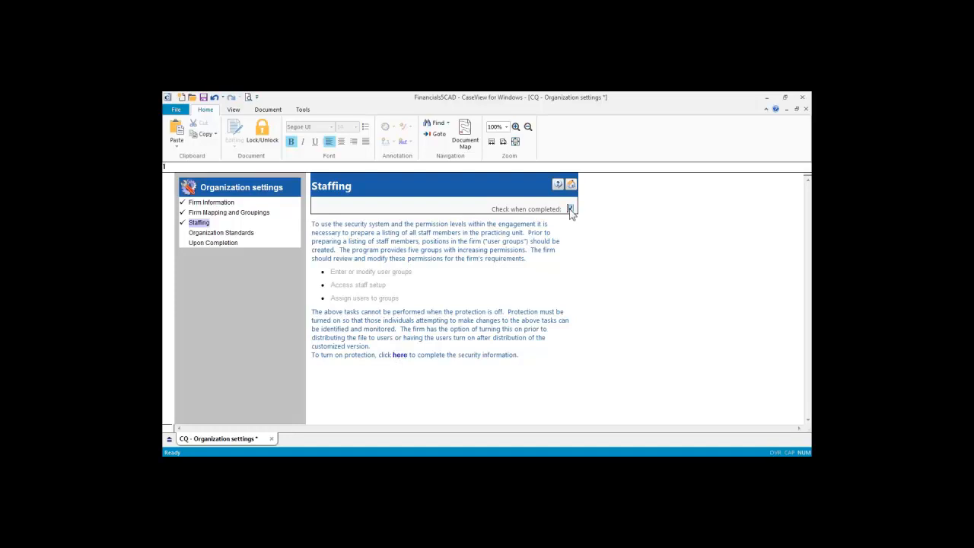
{"action": "left_click", "coordinate": [204, 235]}
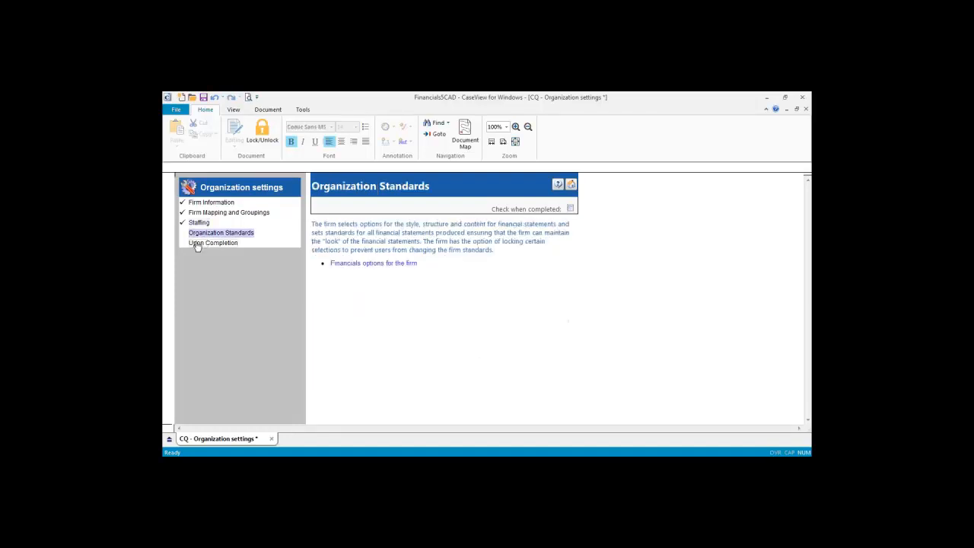
Step: Open the firm's Financials options and browse the Knowledge Library's Firm Content links
{"action": "left_click", "coordinate": [363, 264]}
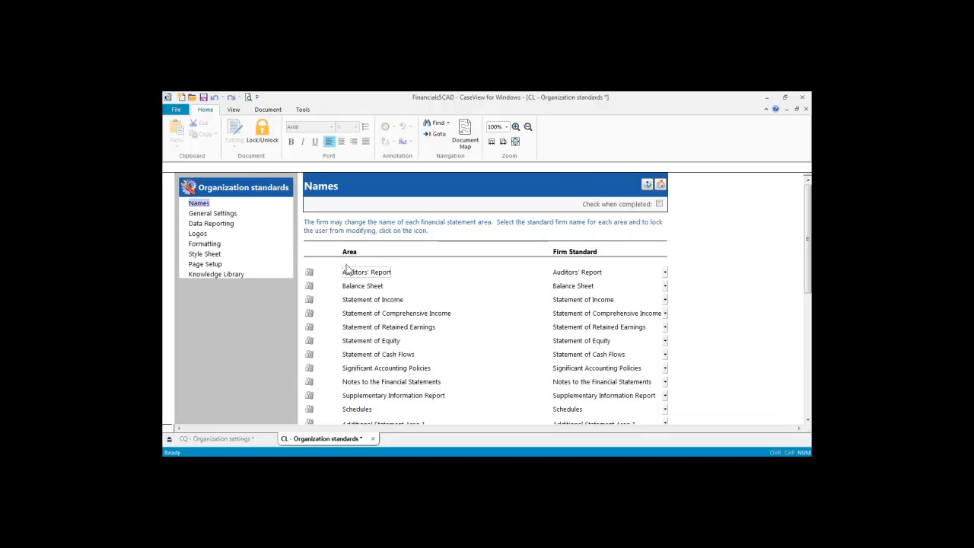
{"action": "left_click", "coordinate": [216, 274]}
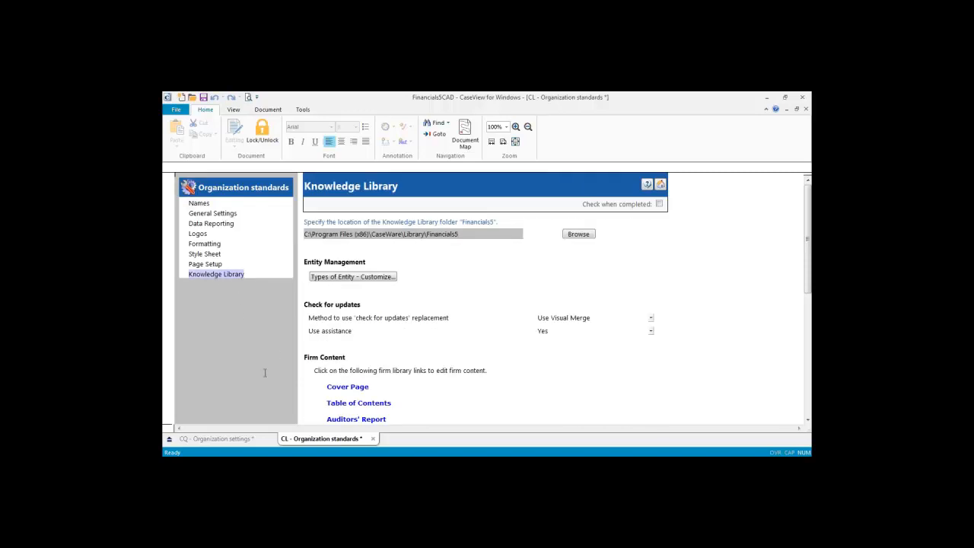
{"action": "scroll", "coordinate": [265, 373], "scroll_direction": "down", "scroll_amount": 2}
{"action": "scroll", "coordinate": [215, 322], "scroll_direction": "down", "scroll_amount": 2}
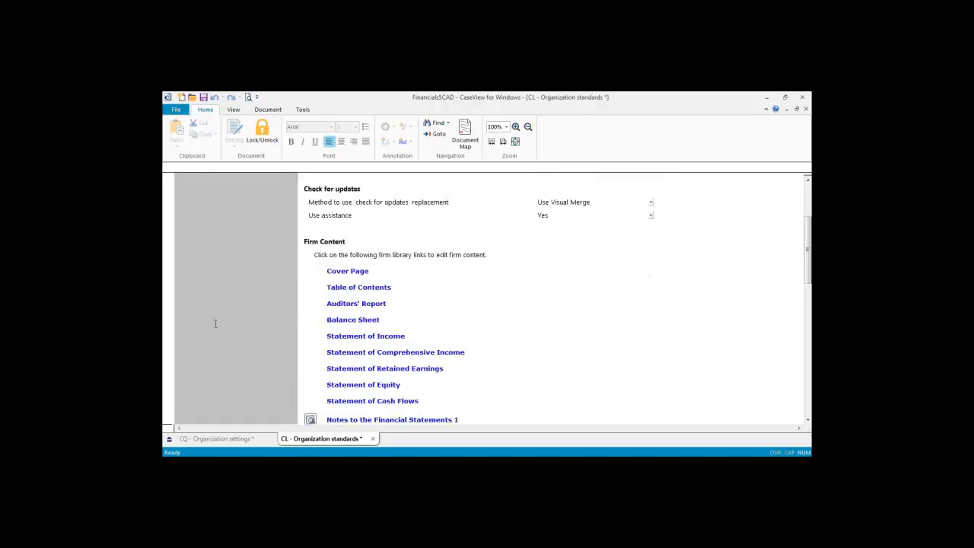
{"action": "scroll", "coordinate": [267, 318], "scroll_direction": "down", "scroll_amount": 2}
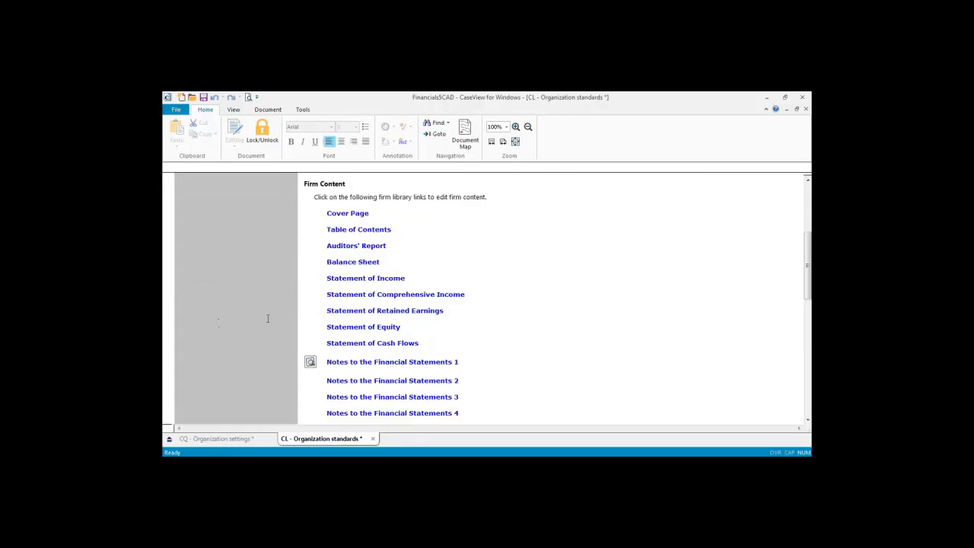
{"action": "scroll", "coordinate": [268, 318], "scroll_direction": "down", "scroll_amount": 15}
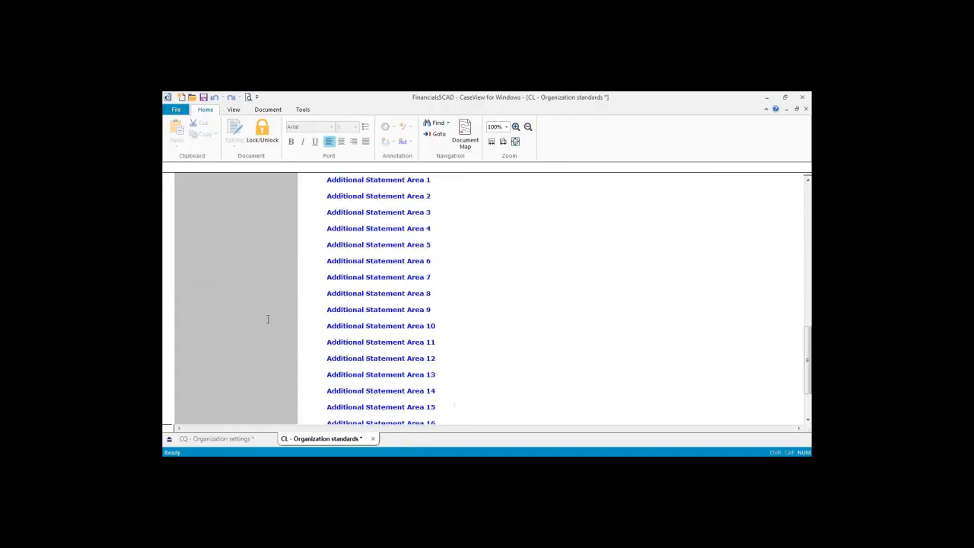
{"action": "scroll", "coordinate": [267, 320], "scroll_direction": "up", "scroll_amount": 20}
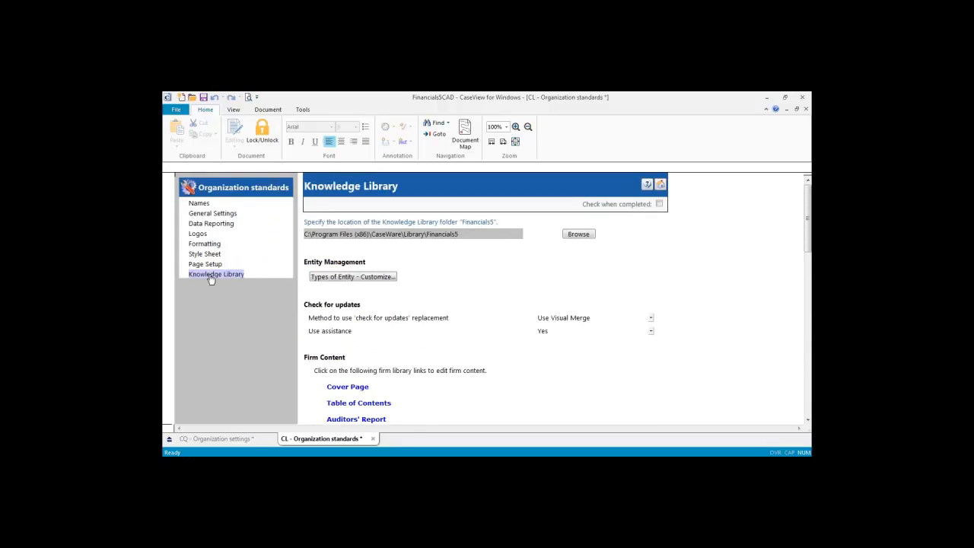
Step: Show the Style Sheet standards, with Modern as default and Firm1–Firm4 available
{"action": "left_click", "coordinate": [205, 253]}
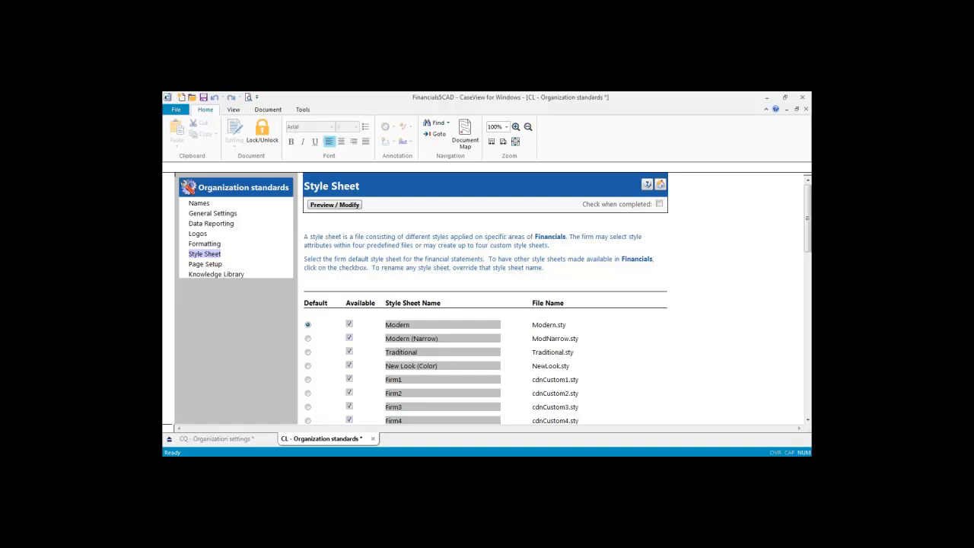
Step: Step through the Page Setup, Logos, Data Reporting and General Settings pages to reach Names
{"action": "left_click", "coordinate": [213, 264]}
{"action": "left_click", "coordinate": [205, 245]}
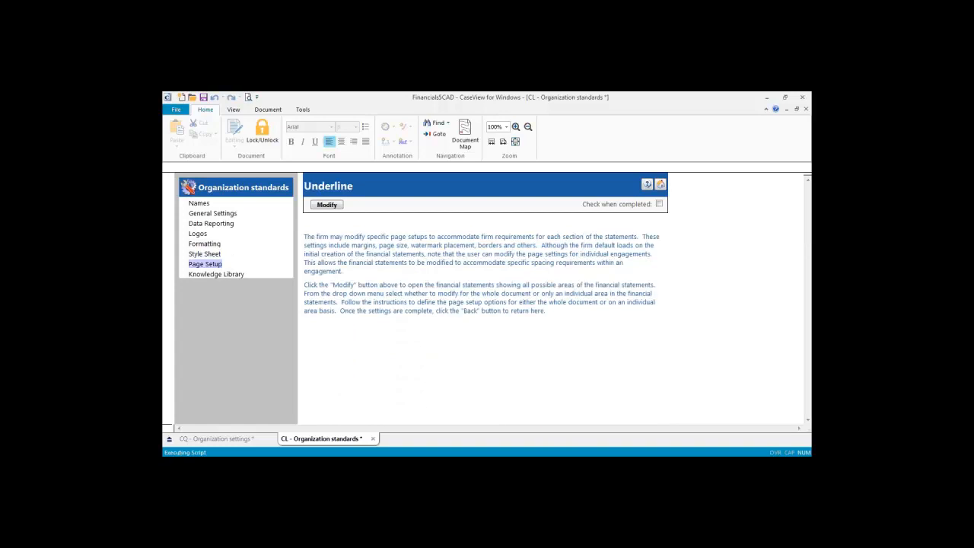
{"action": "left_click", "coordinate": [198, 234]}
{"action": "left_click", "coordinate": [211, 223]}
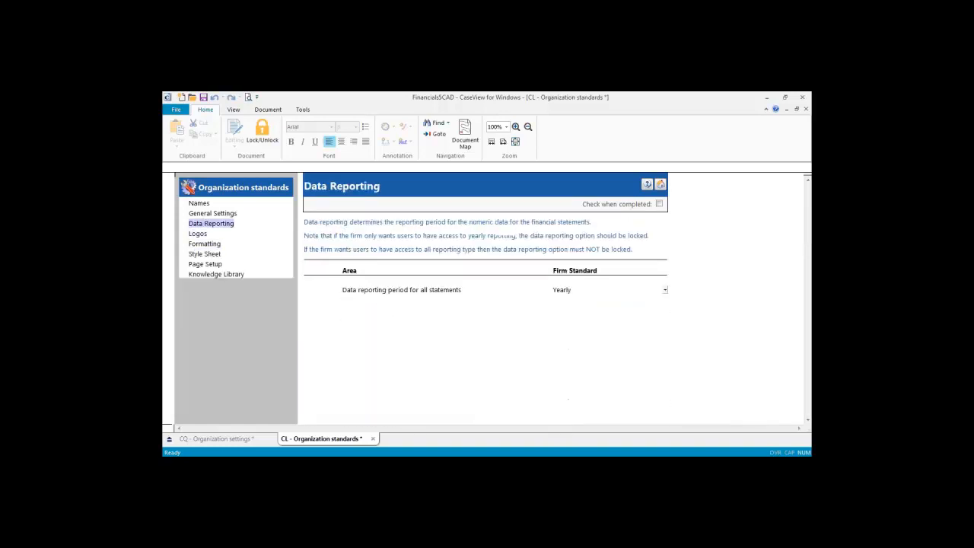
{"action": "left_click", "coordinate": [195, 213]}
{"action": "left_click", "coordinate": [195, 203]}
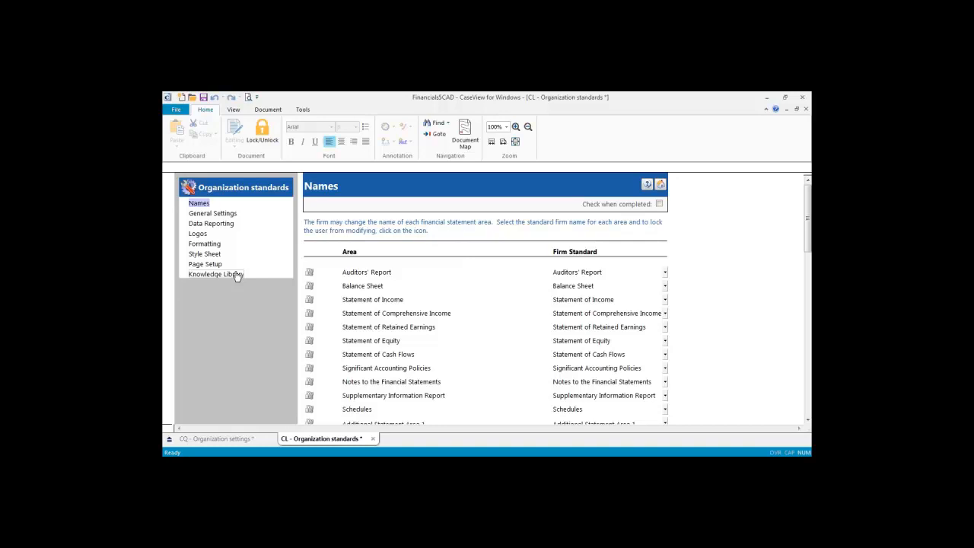
{"action": "left_click", "coordinate": [190, 203]}
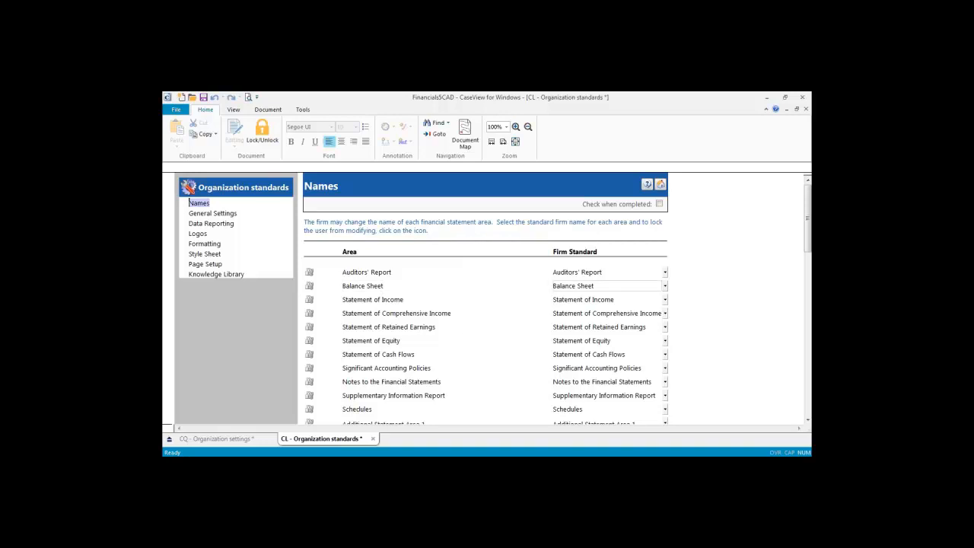
{"action": "left_click", "coordinate": [665, 287]}
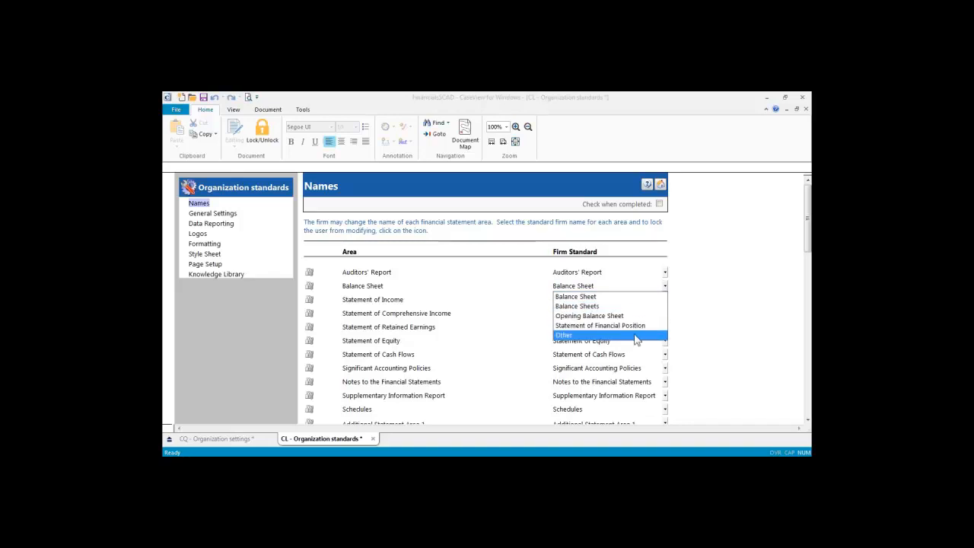
{"action": "left_click", "coordinate": [637, 298]}
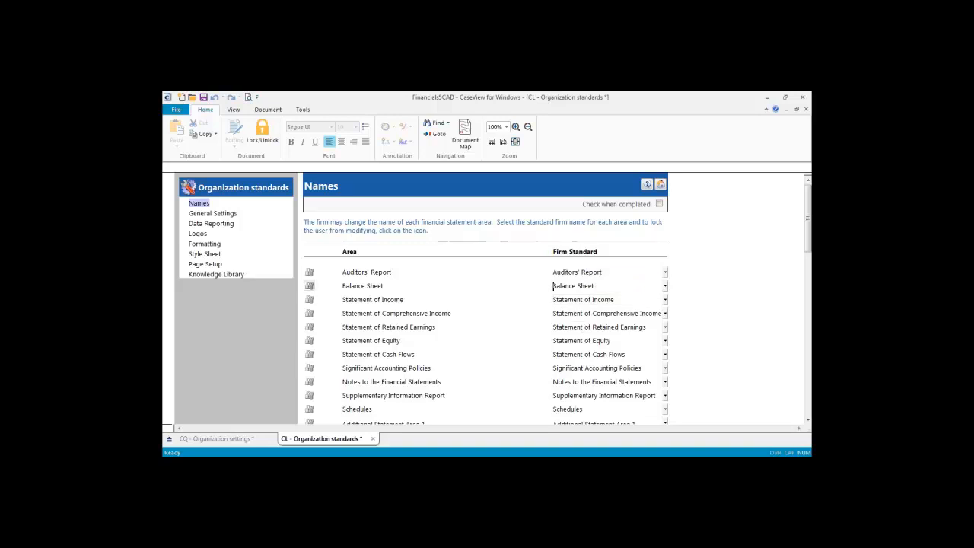
{"action": "left_click", "coordinate": [309, 285]}
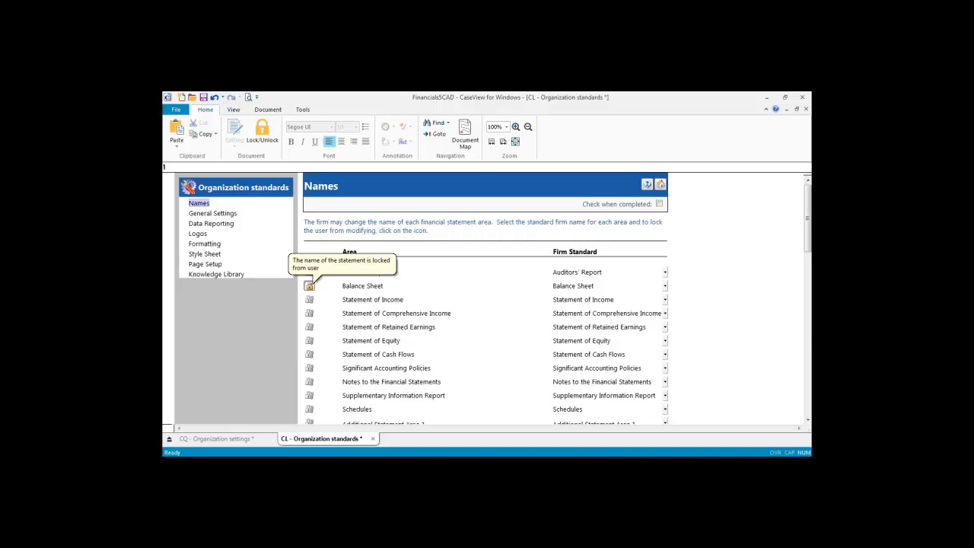
{"action": "left_click", "coordinate": [309, 287]}
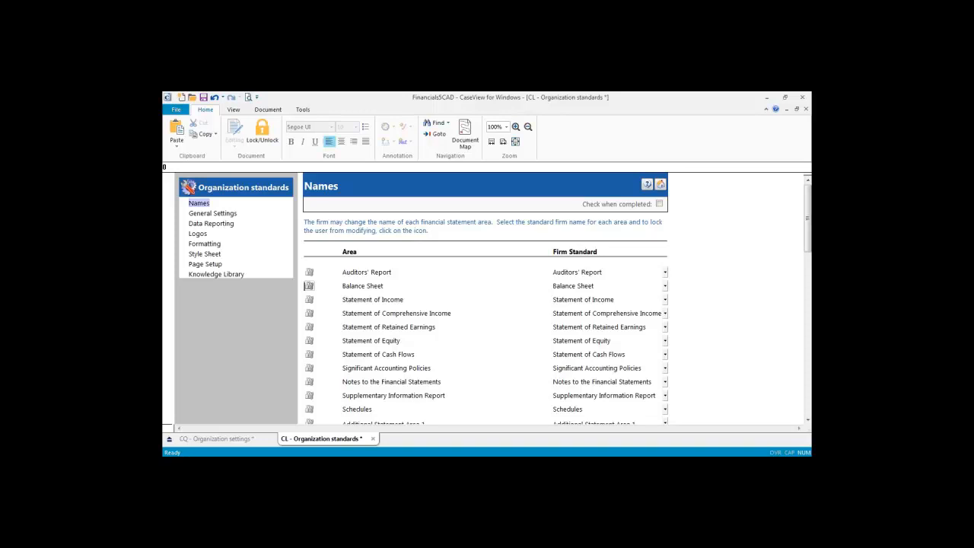
{"action": "left_click", "coordinate": [309, 285]}
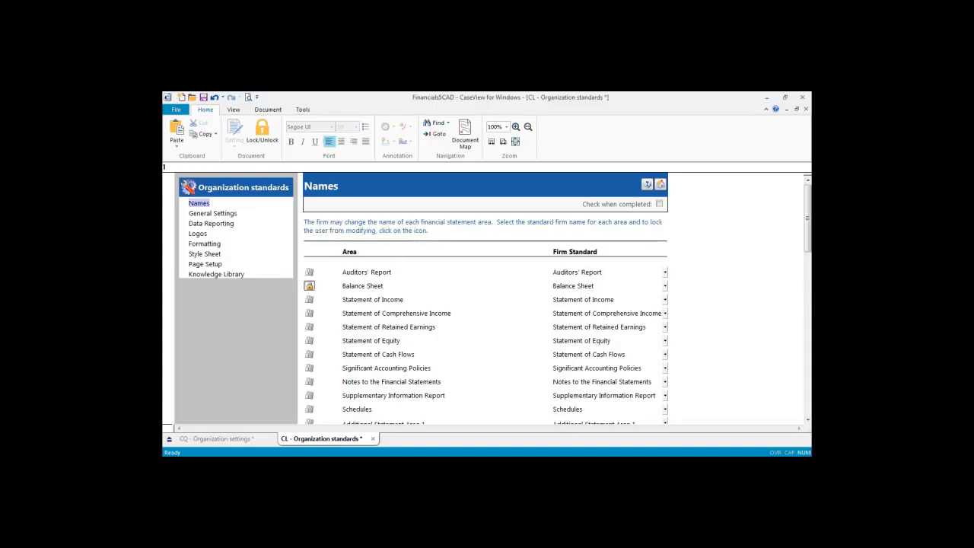
{"action": "left_click", "coordinate": [309, 286]}
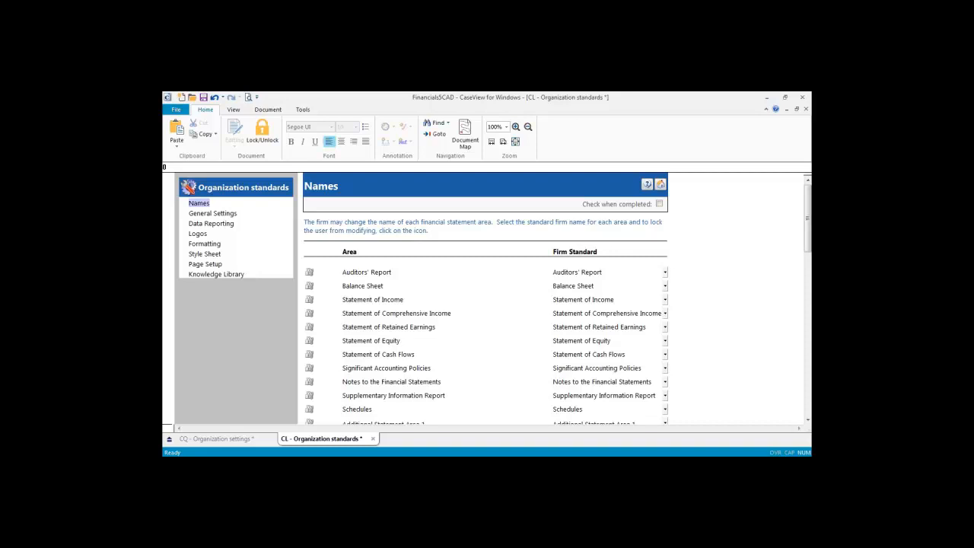
{"action": "left_click", "coordinate": [212, 213]}
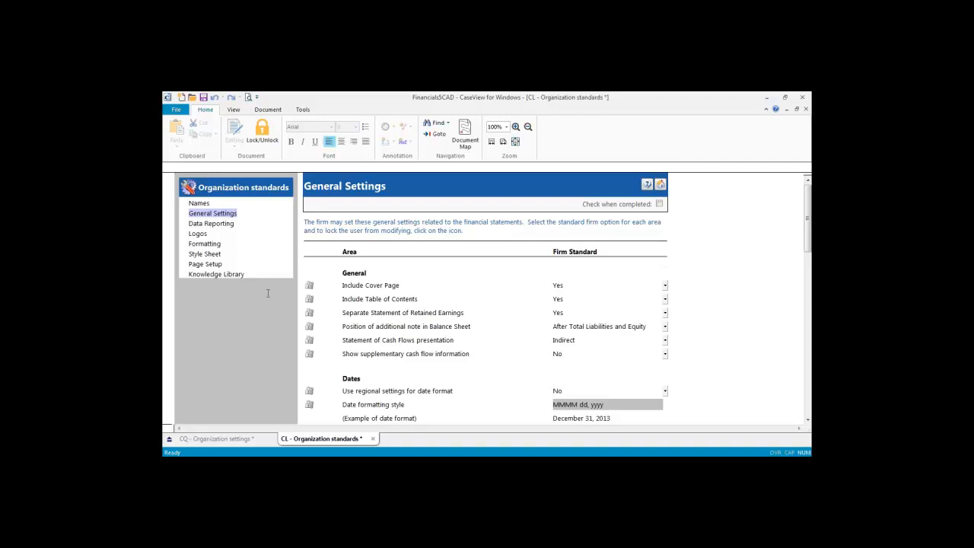
Step: Keep Include Cover Page at Yes and lock it from users
{"action": "left_click", "coordinate": [665, 286]}
{"action": "left_click", "coordinate": [577, 293]}
{"action": "left_click", "coordinate": [309, 286]}
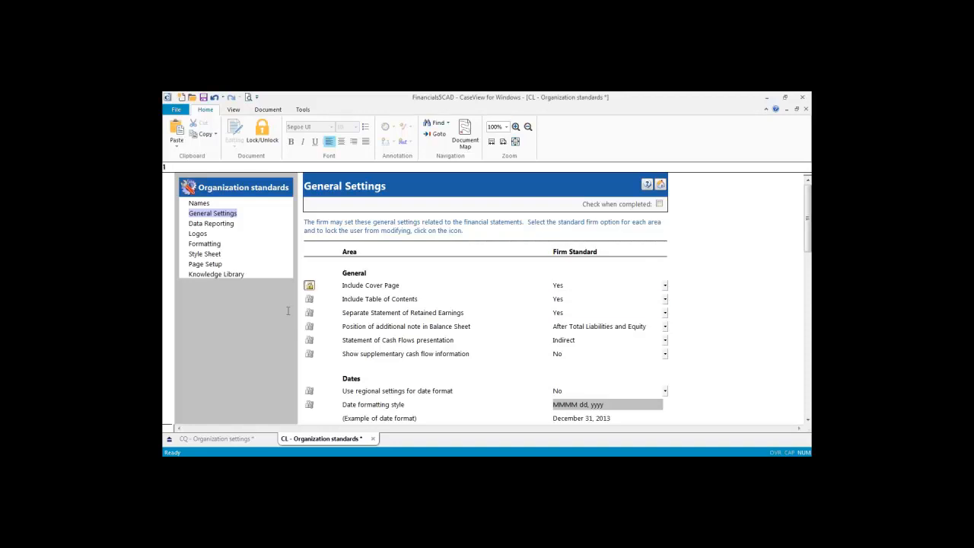
Step: Review the Date to show and Order of columns choices unchanged, then show Data Reporting
{"action": "scroll", "coordinate": [290, 316], "scroll_direction": "down", "scroll_amount": 4}
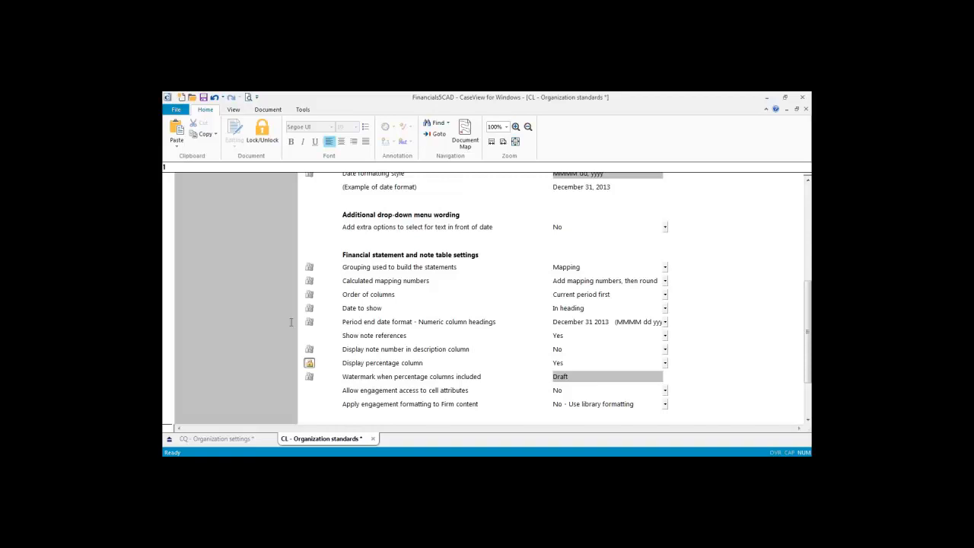
{"action": "left_click", "coordinate": [665, 309]}
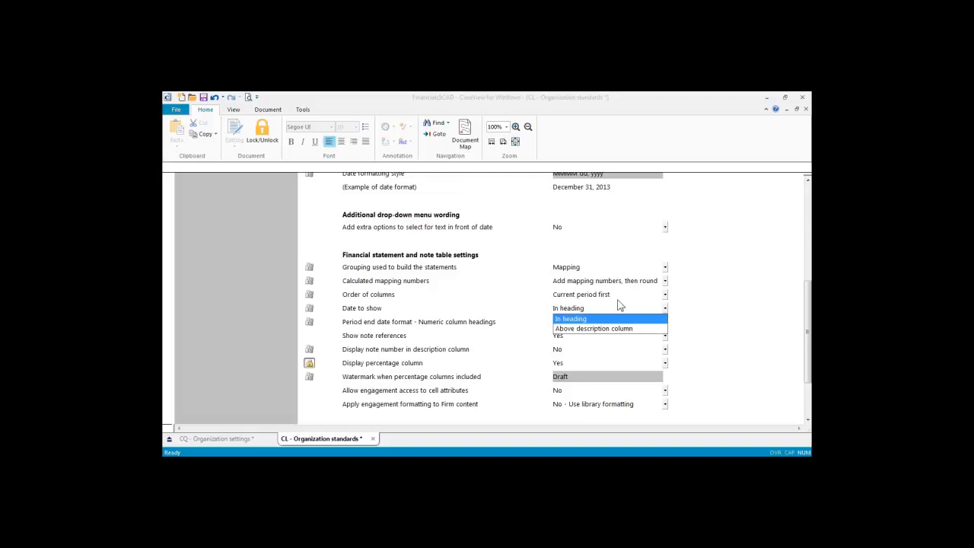
{"action": "left_click", "coordinate": [665, 295]}
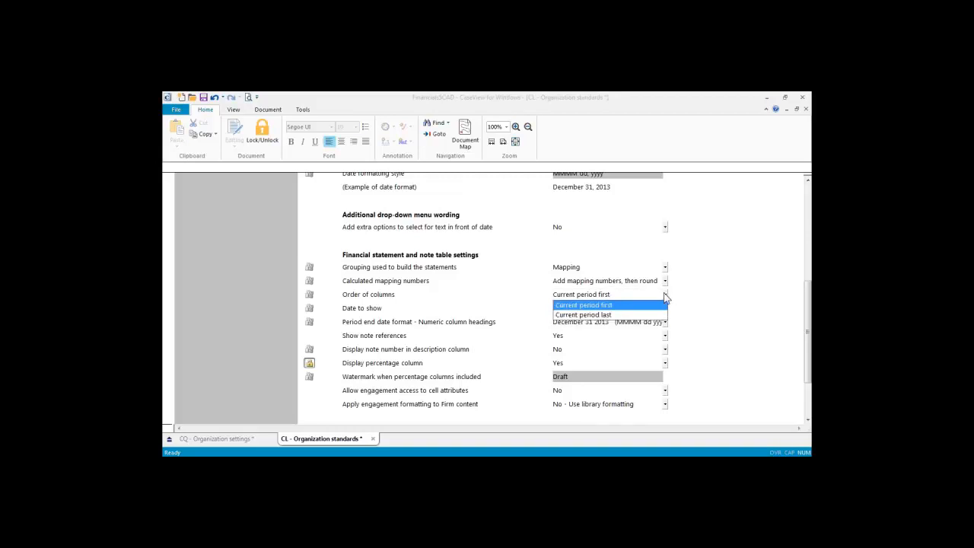
{"action": "left_click", "coordinate": [674, 295]}
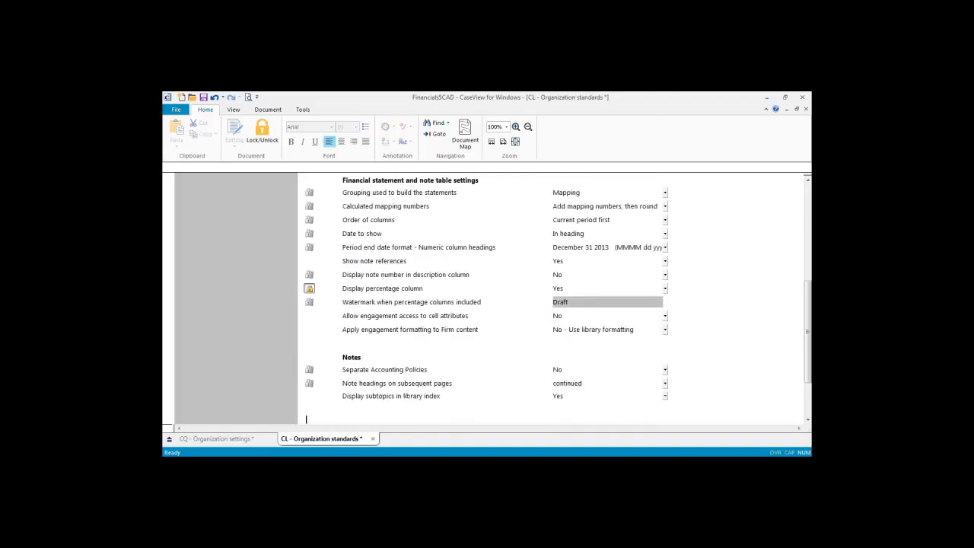
{"action": "scroll", "coordinate": [540, 338], "scroll_direction": "up", "scroll_amount": 10}
{"action": "left_click", "coordinate": [211, 223]}
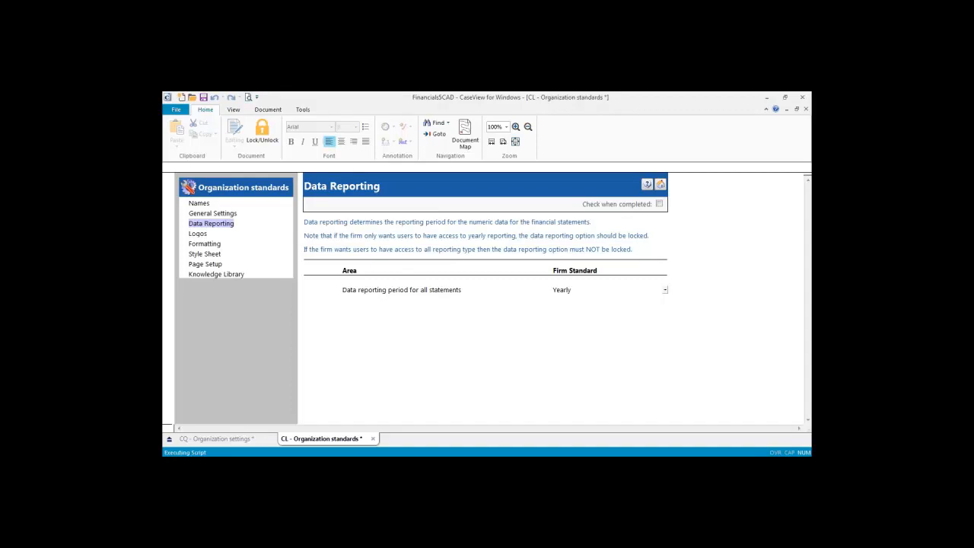
Step: Set the firm logo path to FIRM.BMP on the Logos page
{"action": "left_click", "coordinate": [197, 234]}
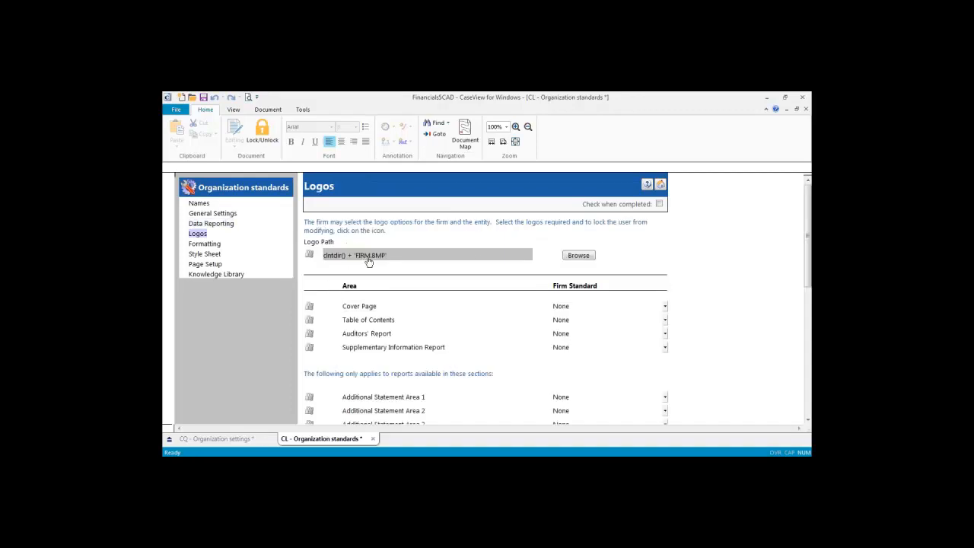
{"action": "left_click", "coordinate": [579, 256]}
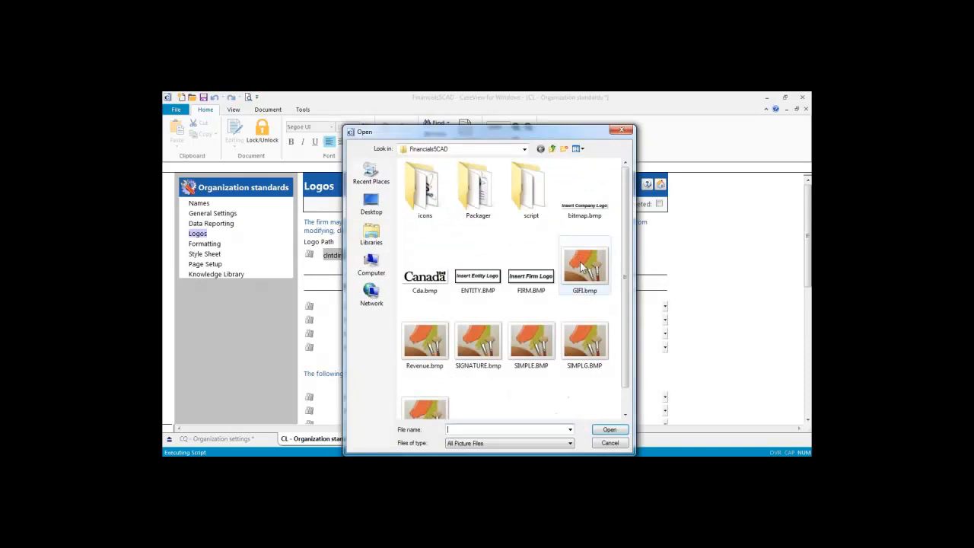
{"action": "left_click", "coordinate": [478, 277]}
{"action": "left_click", "coordinate": [535, 279]}
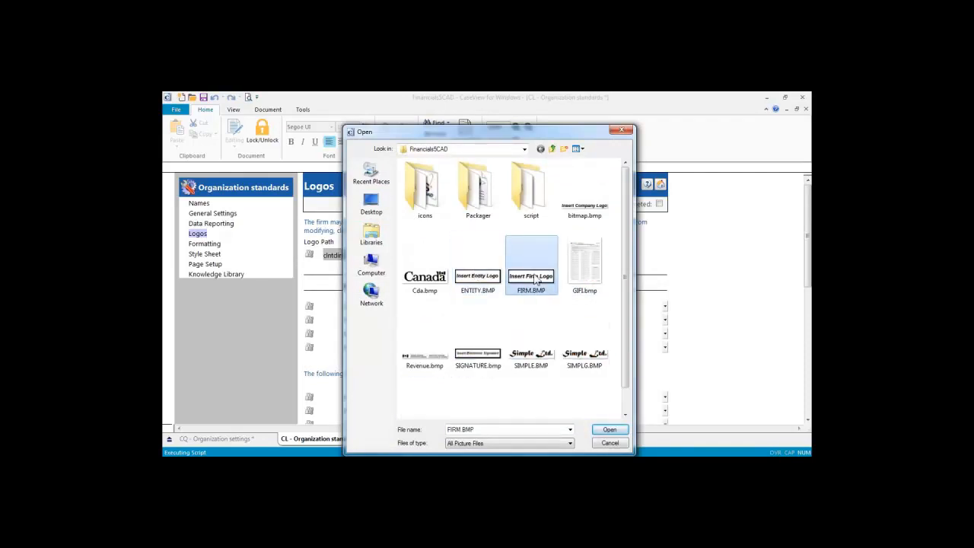
{"action": "left_click", "coordinate": [608, 430]}
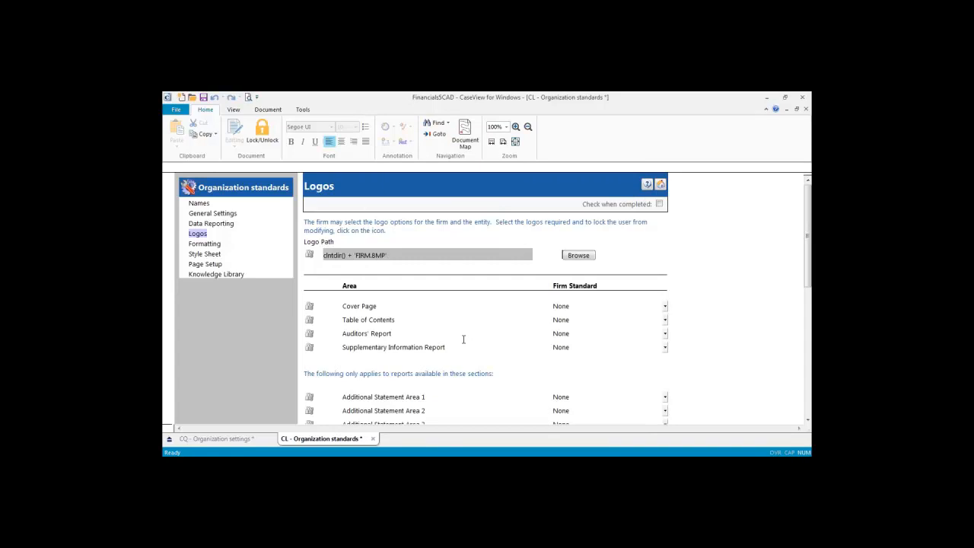
Step: Leave the Cover Page logo choice unchanged and show the Underline formatting options
{"action": "left_click", "coordinate": [663, 305]}
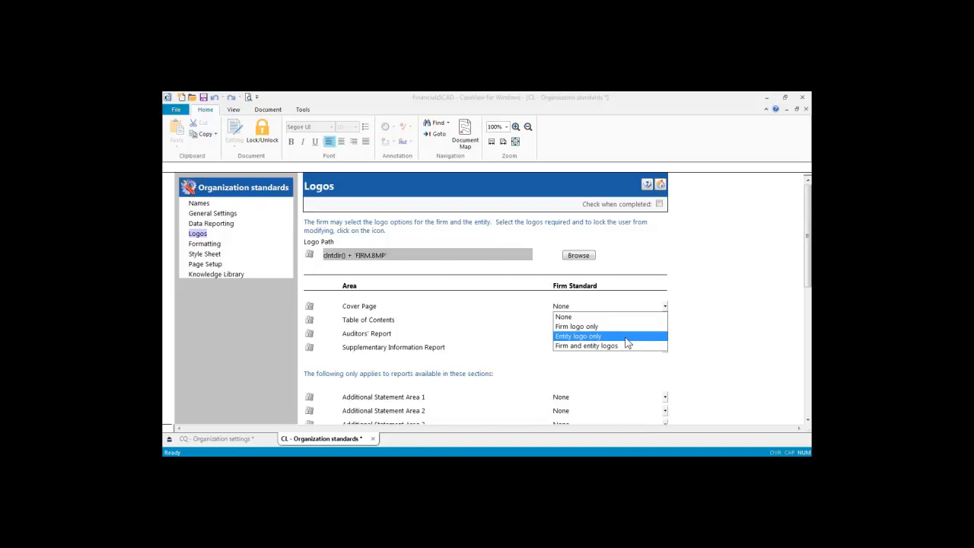
{"action": "left_click", "coordinate": [701, 316]}
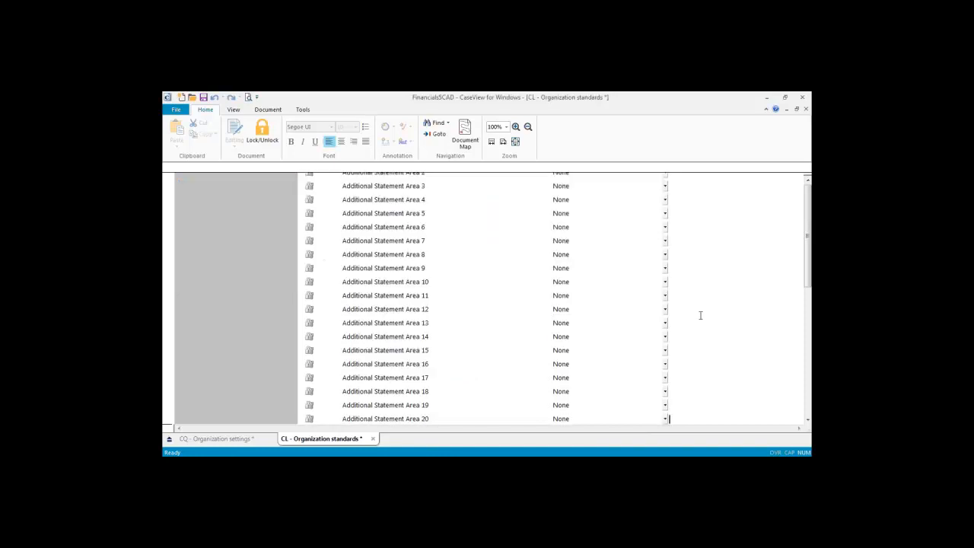
{"action": "scroll", "coordinate": [702, 327], "scroll_direction": "up", "scroll_amount": 5}
{"action": "left_click", "coordinate": [204, 244]}
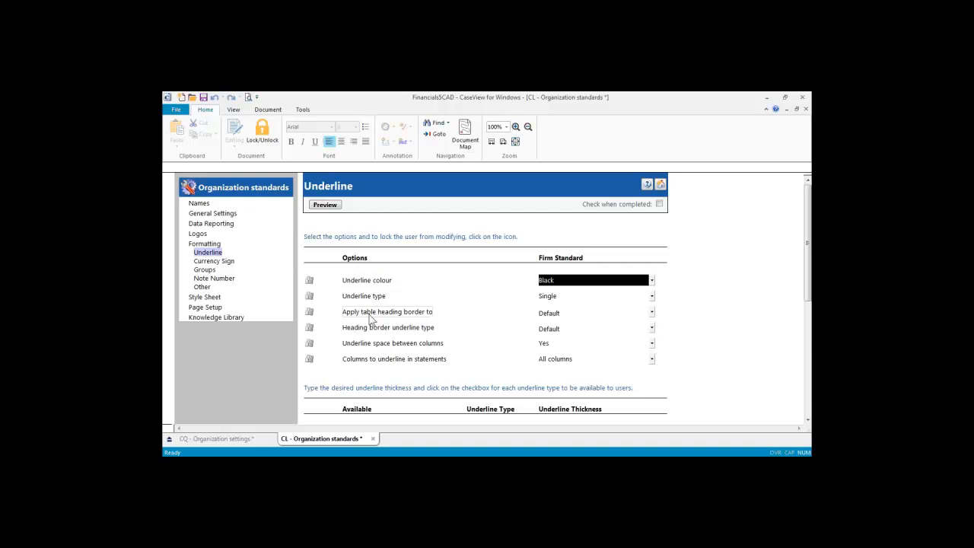
Step: View the Currency Sign options, then switch the Groups settings to the NumericTable group
{"action": "left_click", "coordinate": [216, 261]}
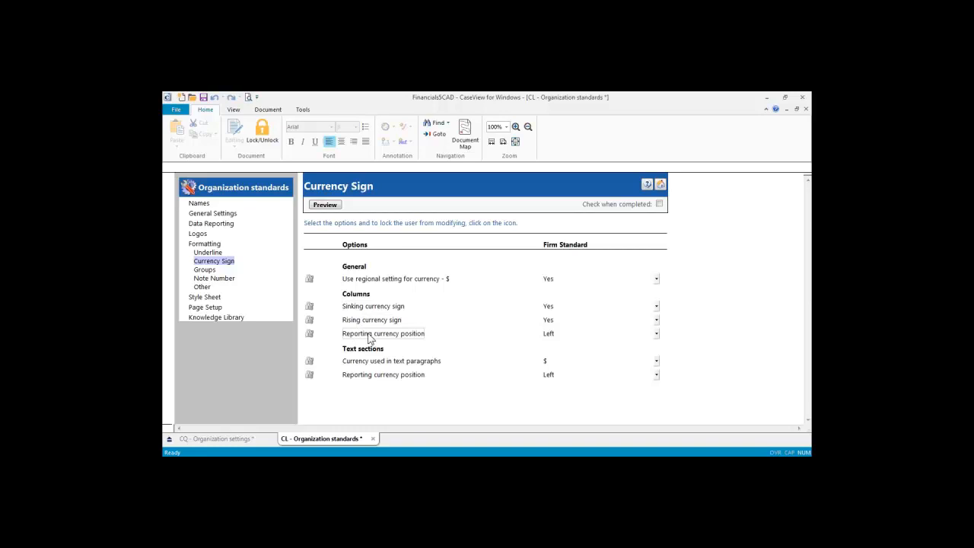
{"action": "left_click", "coordinate": [204, 269]}
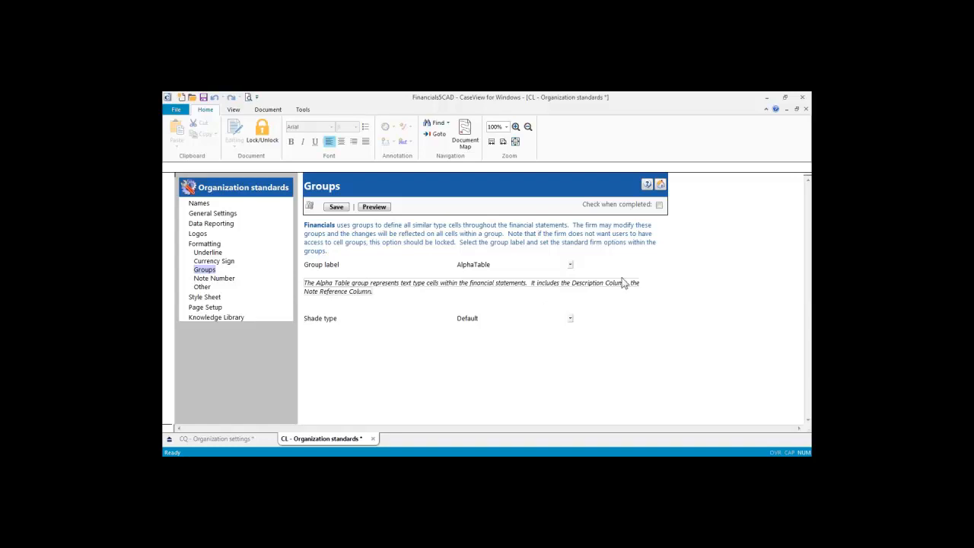
{"action": "left_click", "coordinate": [571, 265]}
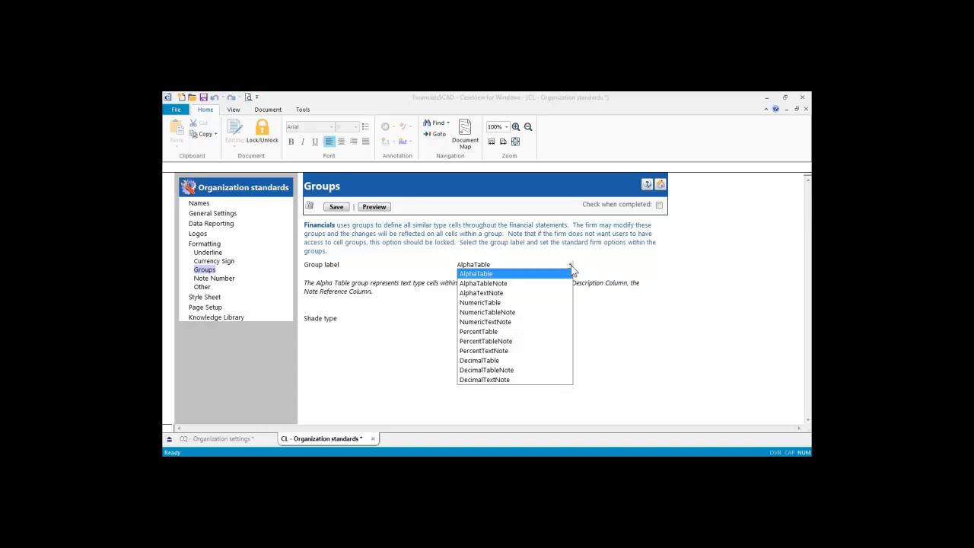
{"action": "left_click", "coordinate": [469, 302]}
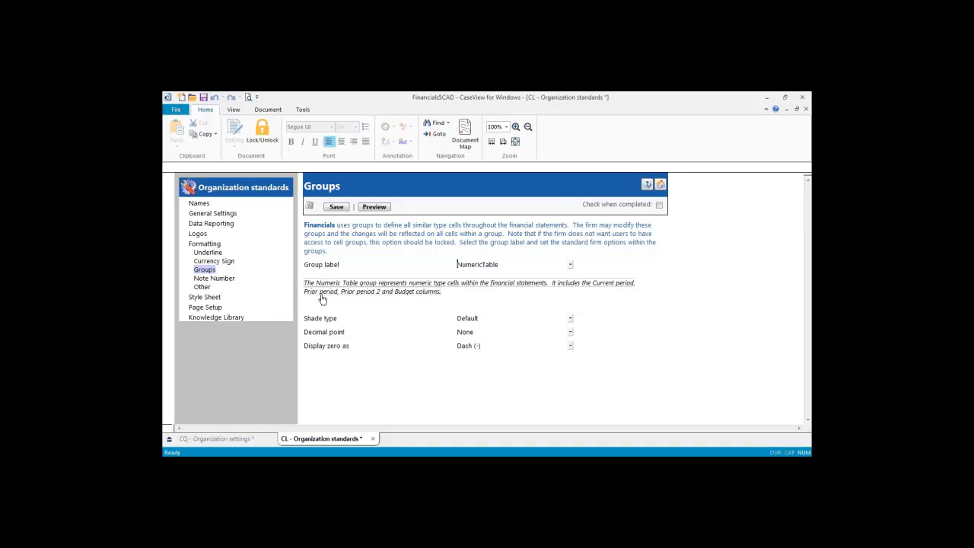
Step: Keep NumericTable's decimal point at None and show the Note Number options
{"action": "left_click", "coordinate": [570, 333]}
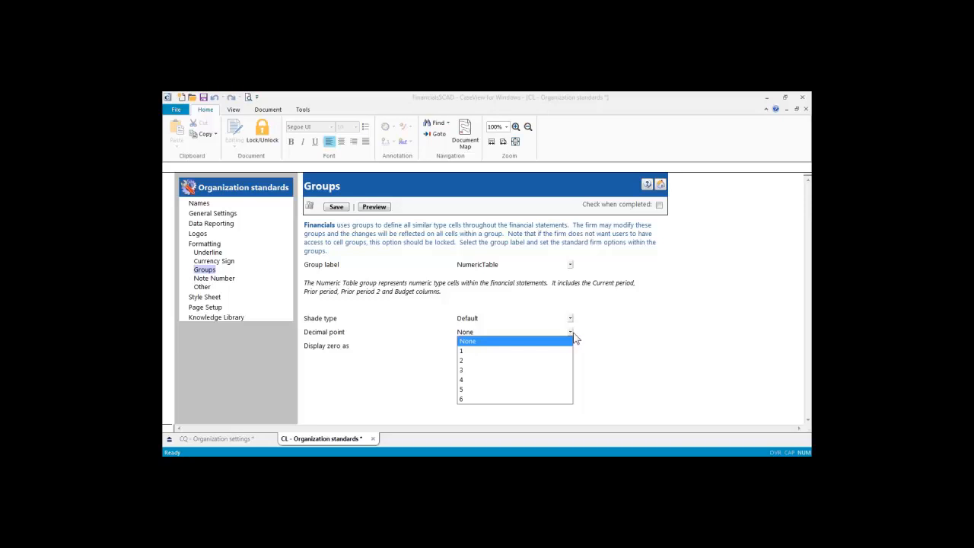
{"action": "left_click", "coordinate": [591, 333]}
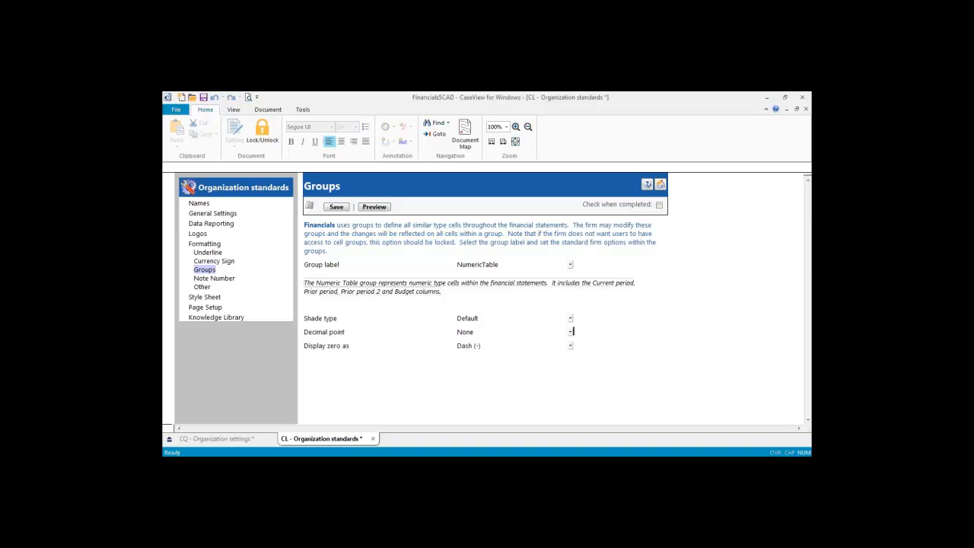
{"action": "left_click", "coordinate": [213, 278]}
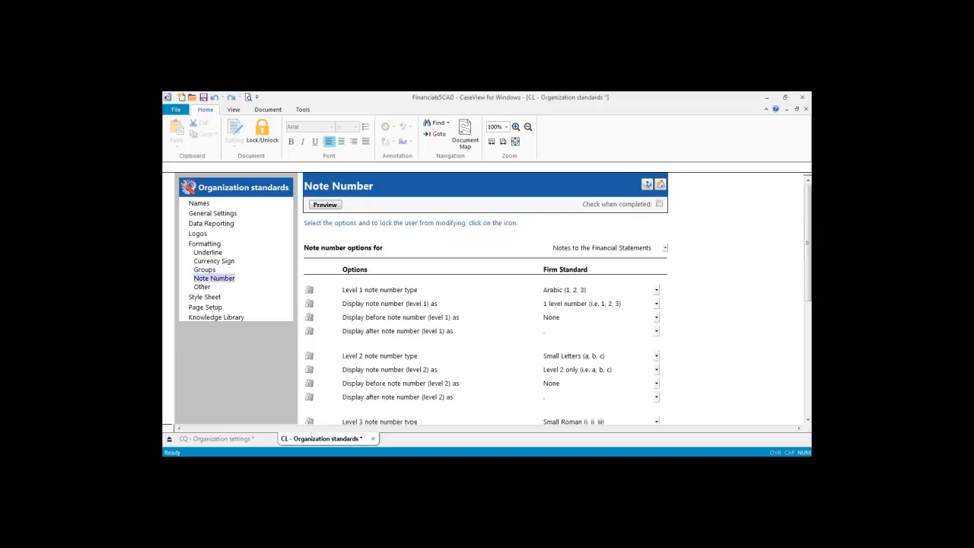
Step: Lock the Columns settings: default spacing, bracket space, shade space and shading colour
{"action": "scroll", "coordinate": [369, 258], "scroll_direction": "down", "scroll_amount": 1}
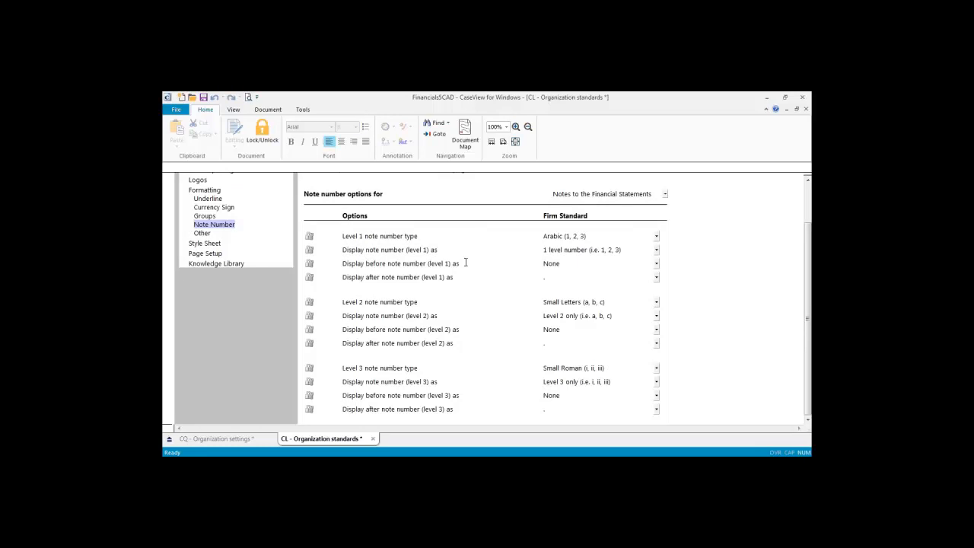
{"action": "scroll", "coordinate": [466, 262], "scroll_direction": "up", "scroll_amount": 1}
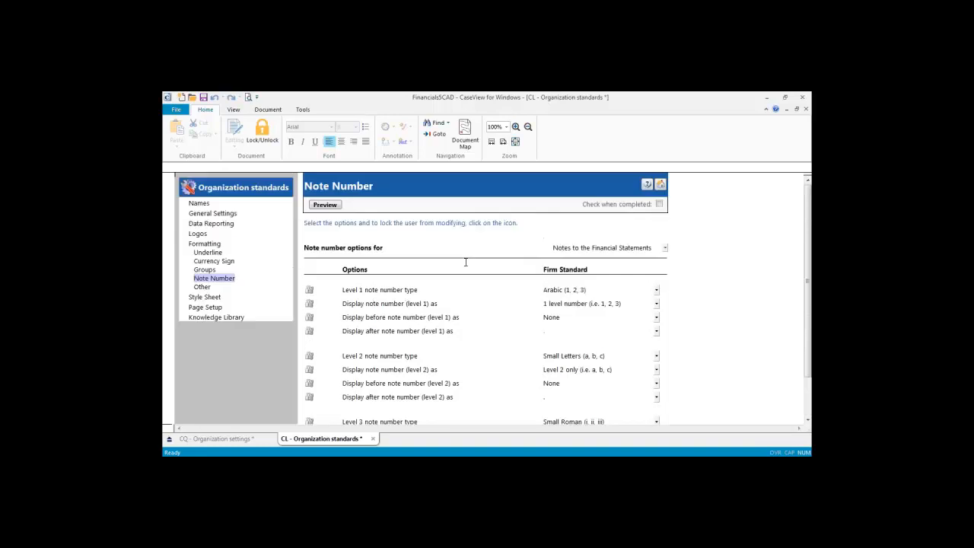
{"action": "left_click", "coordinate": [201, 287]}
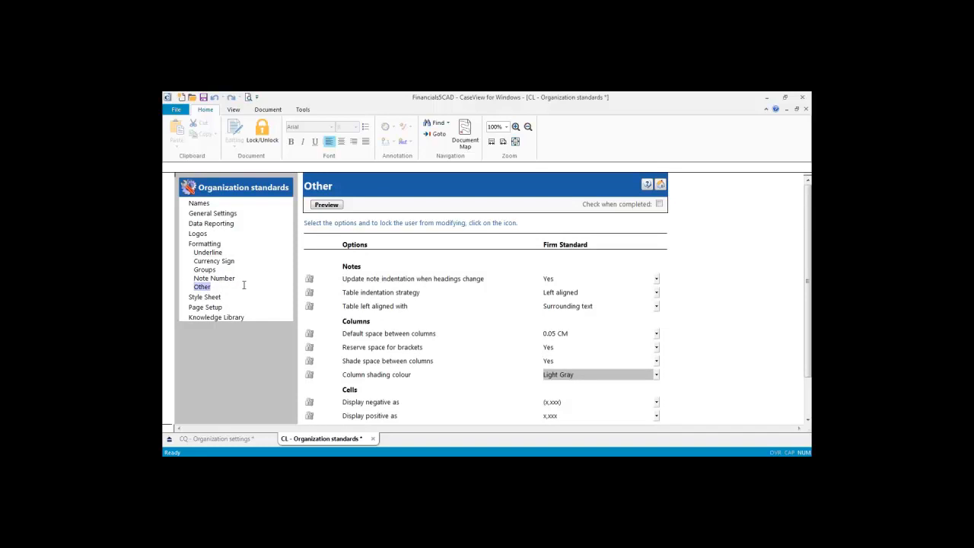
{"action": "scroll", "coordinate": [383, 317], "scroll_direction": "down", "scroll_amount": 2}
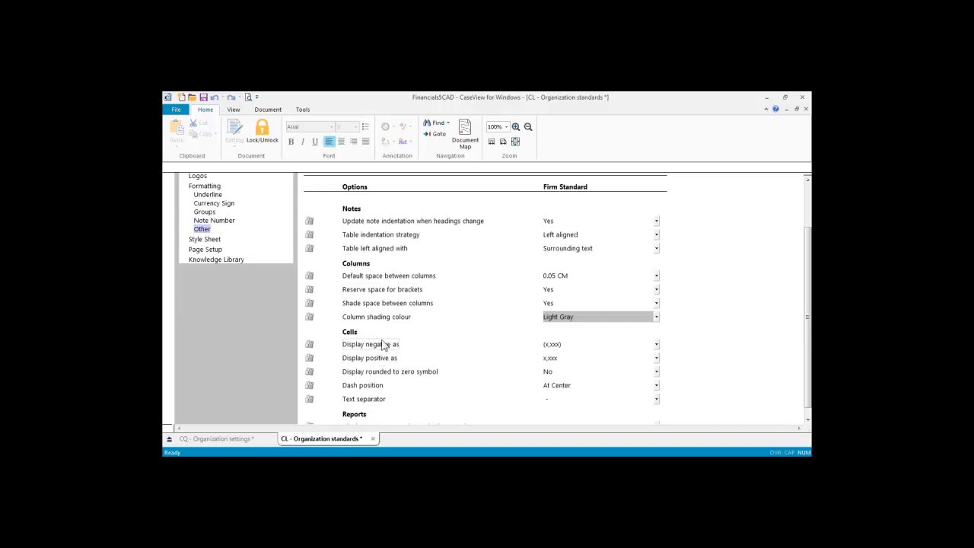
{"action": "left_click", "coordinate": [309, 277]}
{"action": "left_click", "coordinate": [309, 290]}
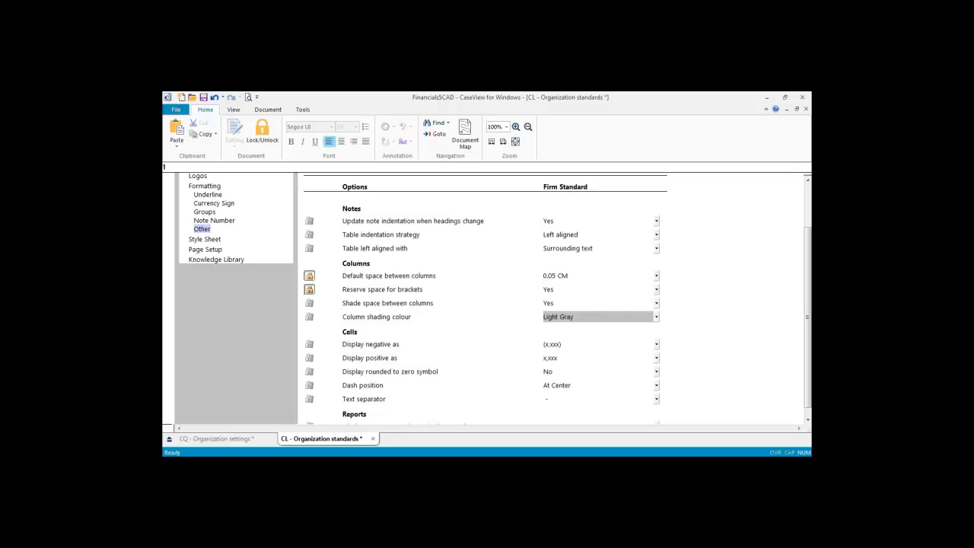
{"action": "left_click", "coordinate": [309, 303]}
{"action": "left_click", "coordinate": [309, 317]}
Step: Lock the Cells settings: negative and positive display, rounded-to-zero symbol, dash position, text separator
{"action": "left_click", "coordinate": [309, 345]}
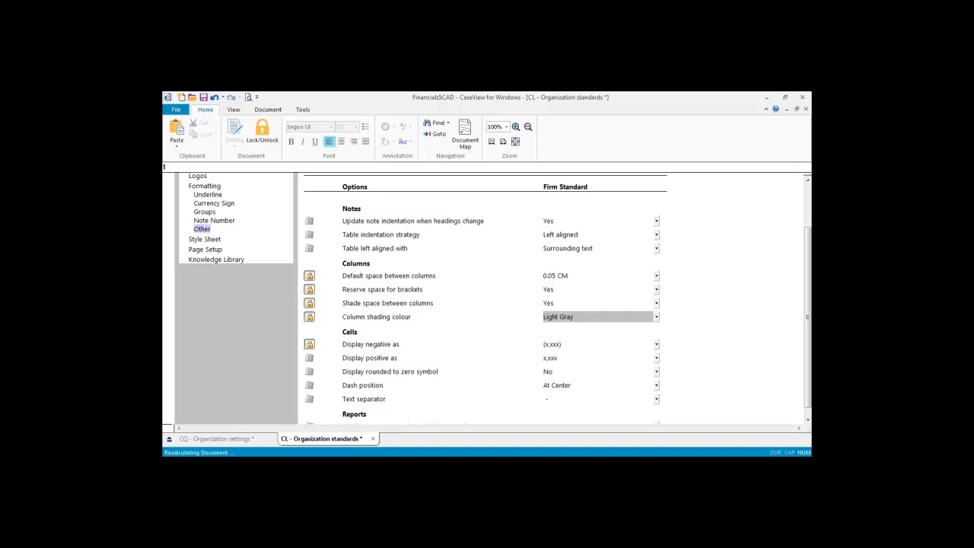
{"action": "left_click", "coordinate": [309, 359]}
{"action": "left_click", "coordinate": [309, 372]}
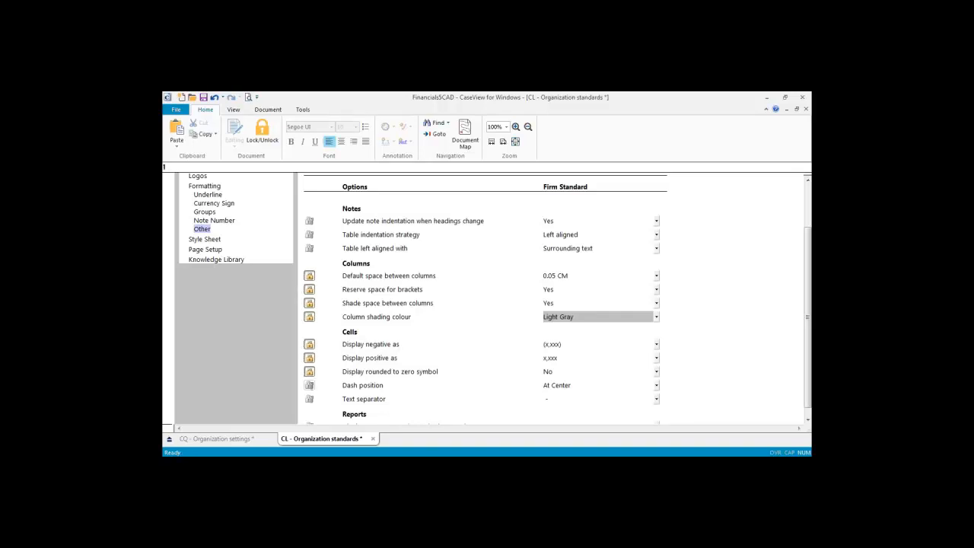
{"action": "left_click", "coordinate": [309, 386]}
{"action": "left_click", "coordinate": [309, 400]}
{"action": "scroll", "coordinate": [348, 333], "scroll_direction": "up", "scroll_amount": 2}
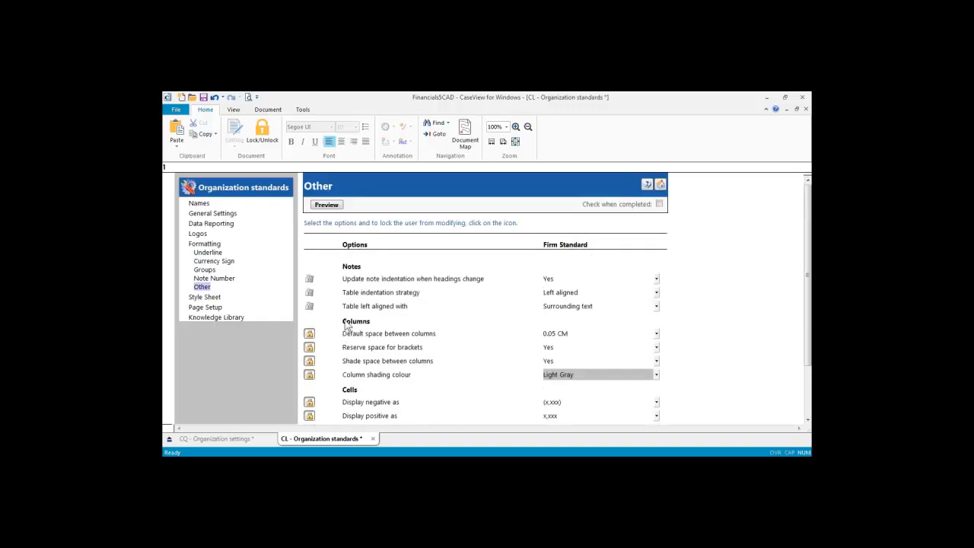
Step: Review the Page Setup instructions for the Whole document scope
{"action": "left_click", "coordinate": [206, 307]}
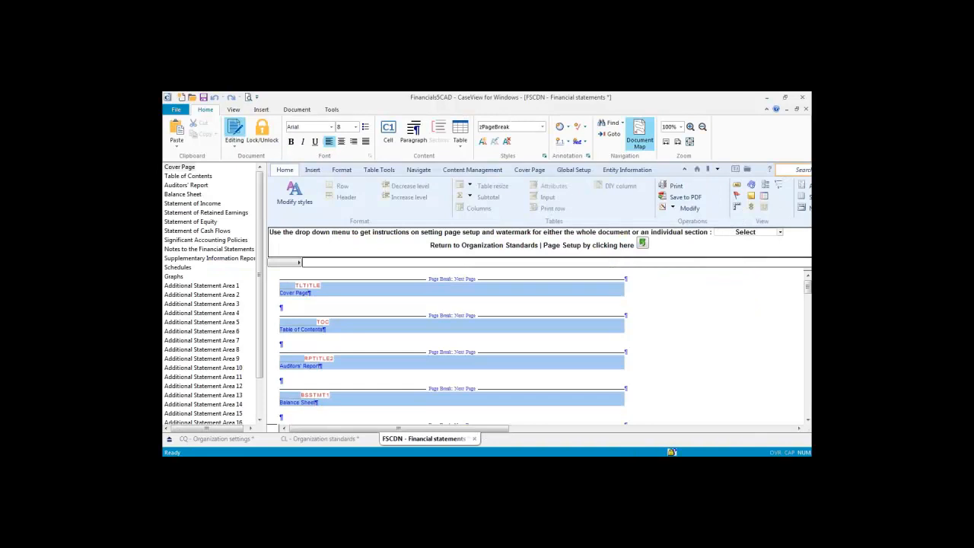
{"action": "left_click", "coordinate": [780, 232]}
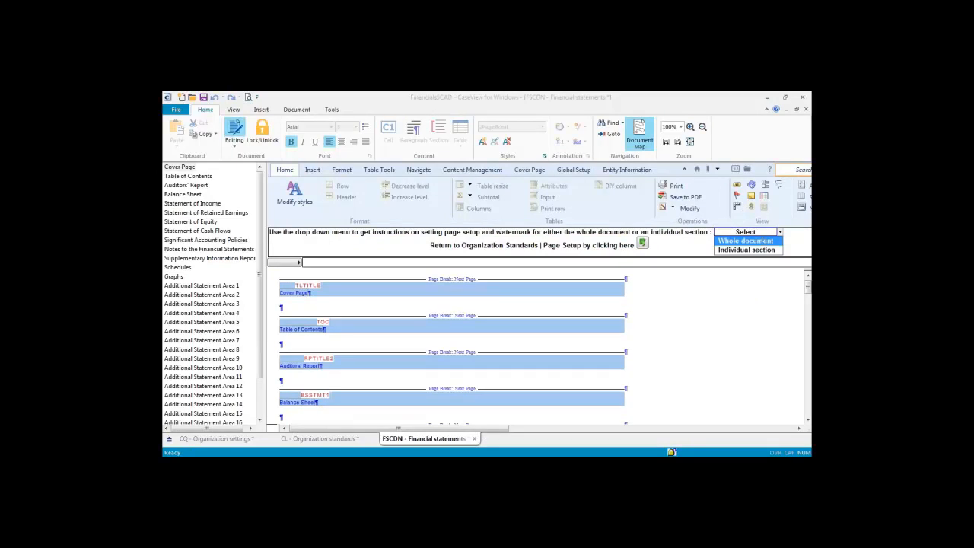
{"action": "left_click", "coordinate": [746, 241]}
{"action": "scroll", "coordinate": [719, 272], "scroll_direction": "down", "scroll_amount": 2}
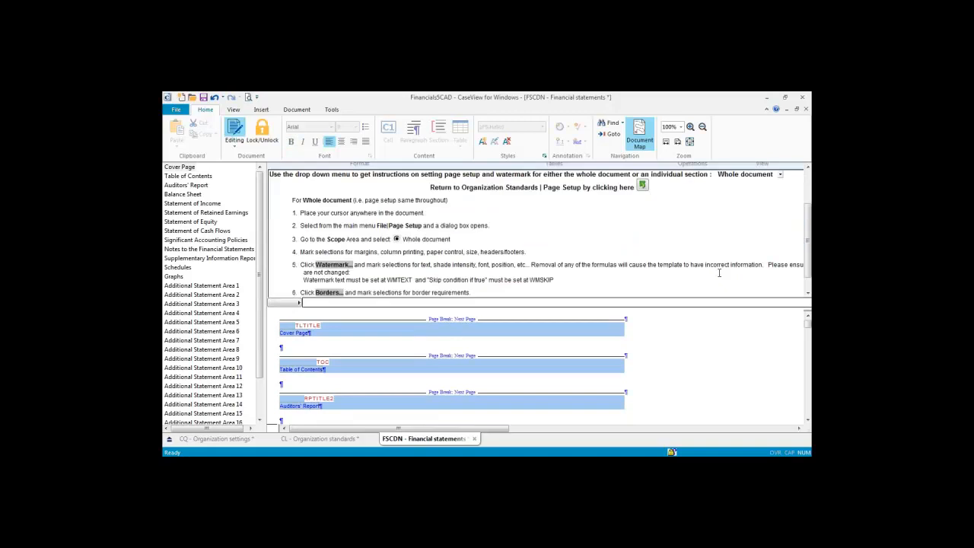
{"action": "scroll", "coordinate": [719, 272], "scroll_direction": "down", "scroll_amount": 1}
{"action": "scroll", "coordinate": [718, 274], "scroll_direction": "up", "scroll_amount": 3}
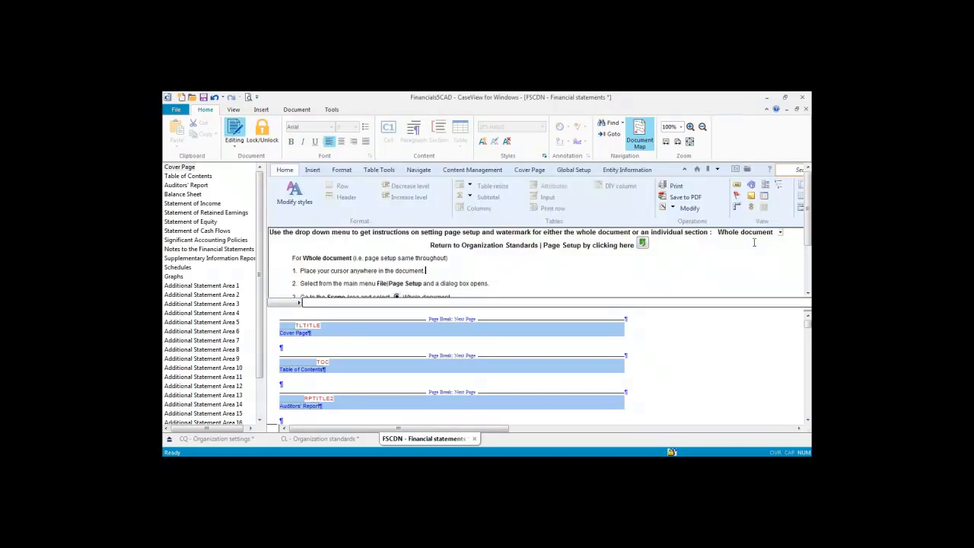
Step: Review the Individual section page setup instructions, return, and show the Knowledge Library settings
{"action": "left_click", "coordinate": [779, 234]}
{"action": "left_click", "coordinate": [762, 252]}
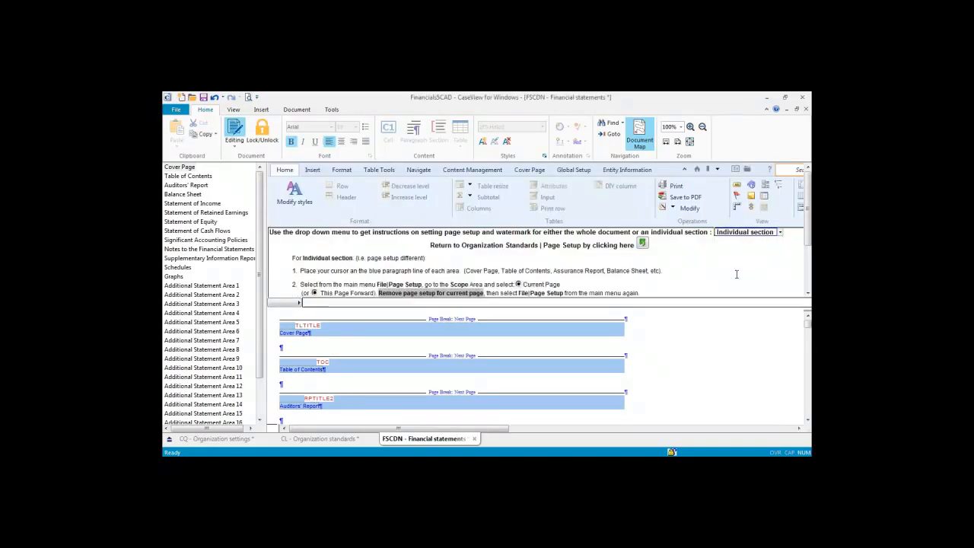
{"action": "scroll", "coordinate": [736, 274], "scroll_direction": "down", "scroll_amount": 2}
{"action": "scroll", "coordinate": [736, 274], "scroll_direction": "up", "scroll_amount": 2}
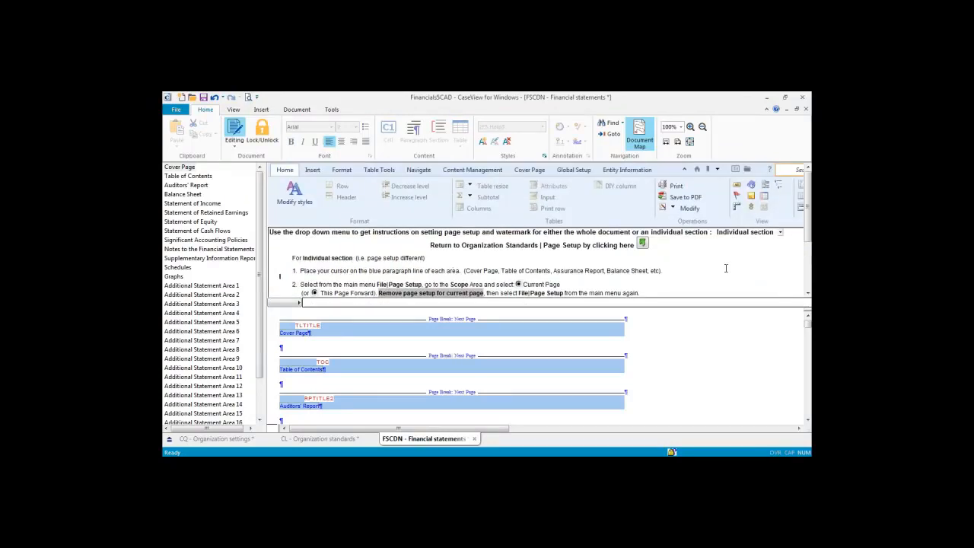
{"action": "left_click", "coordinate": [641, 248]}
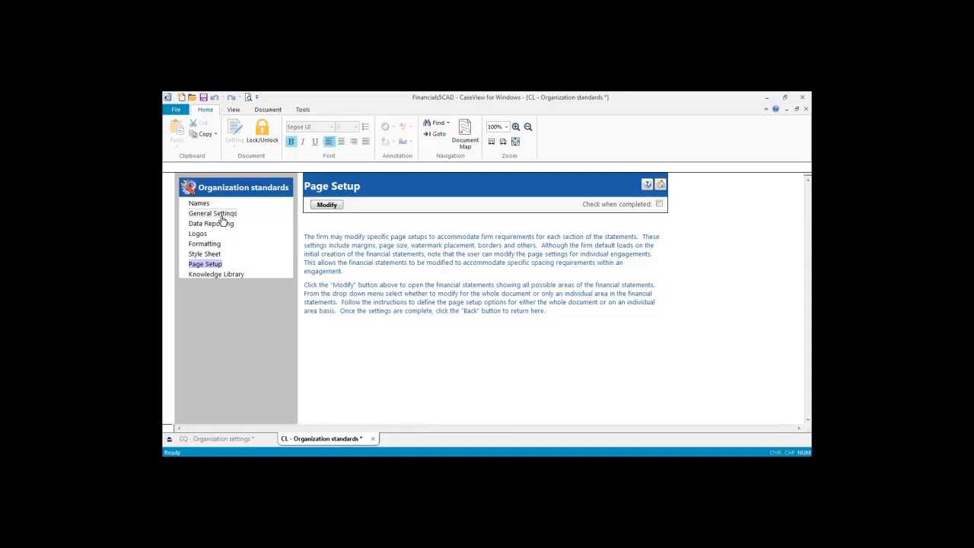
{"action": "left_click", "coordinate": [216, 274]}
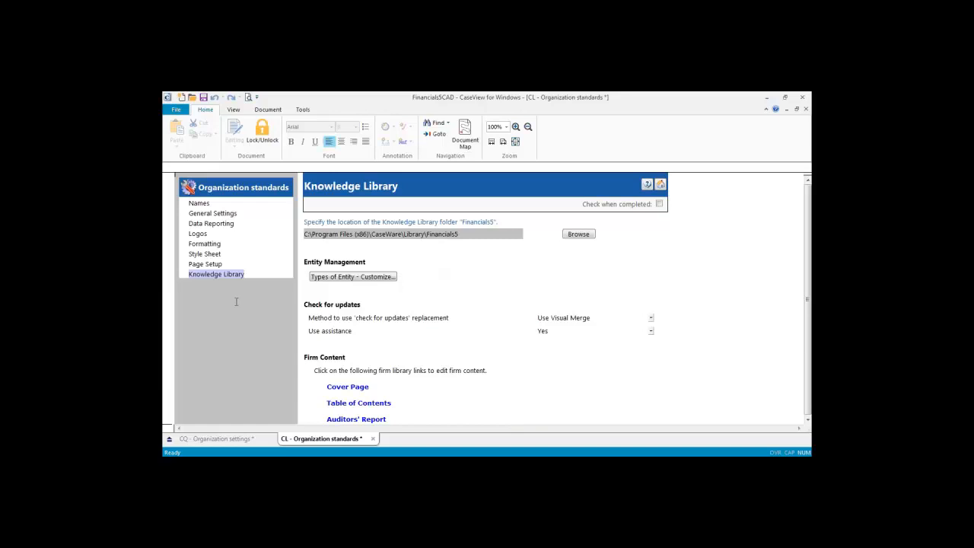
{"action": "scroll", "coordinate": [236, 302], "scroll_direction": "down", "scroll_amount": 3}
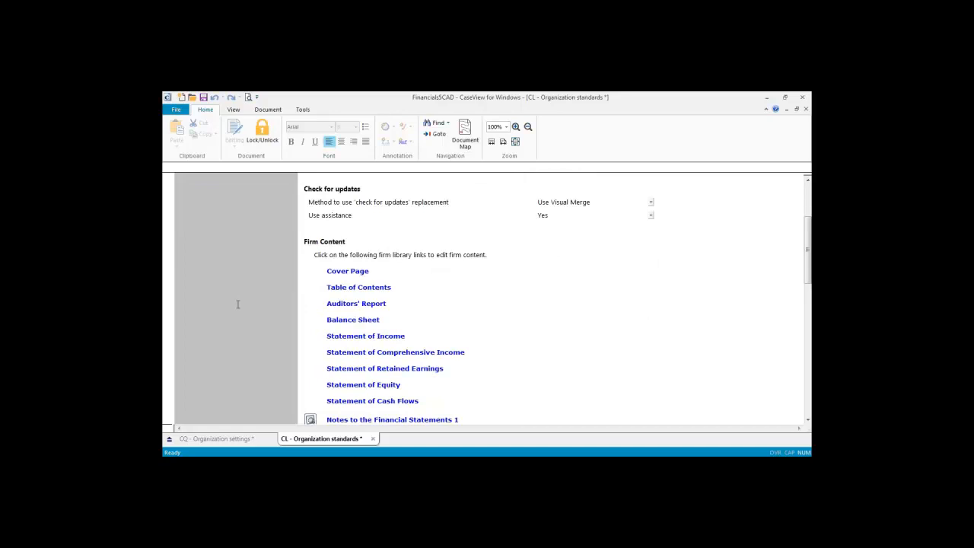
{"action": "scroll", "coordinate": [237, 304], "scroll_direction": "down", "scroll_amount": 2}
{"action": "scroll", "coordinate": [238, 304], "scroll_direction": "up", "scroll_amount": 2}
Step: Open the firm My Balance Sheet library and collapse and re-expand its body
{"action": "left_click", "coordinate": [355, 324]}
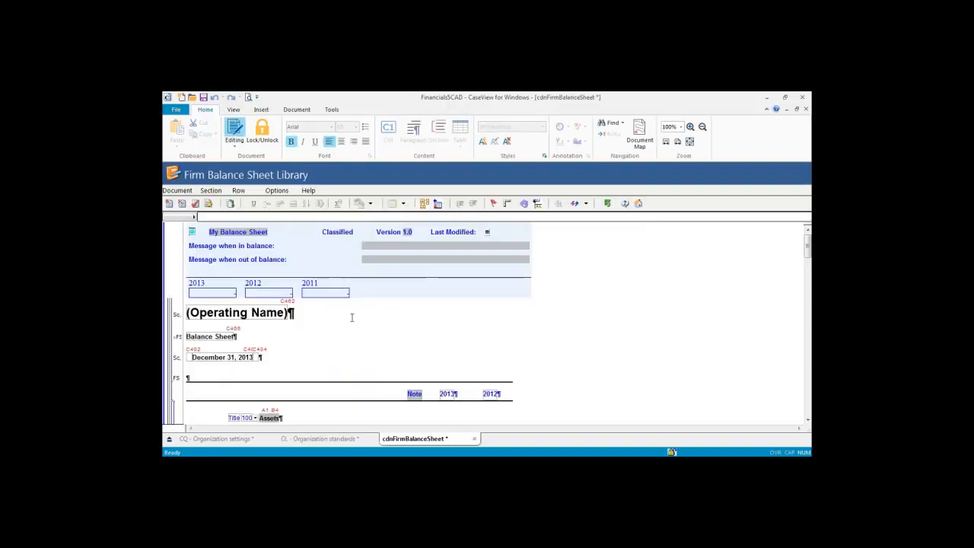
{"action": "left_click", "coordinate": [191, 232]}
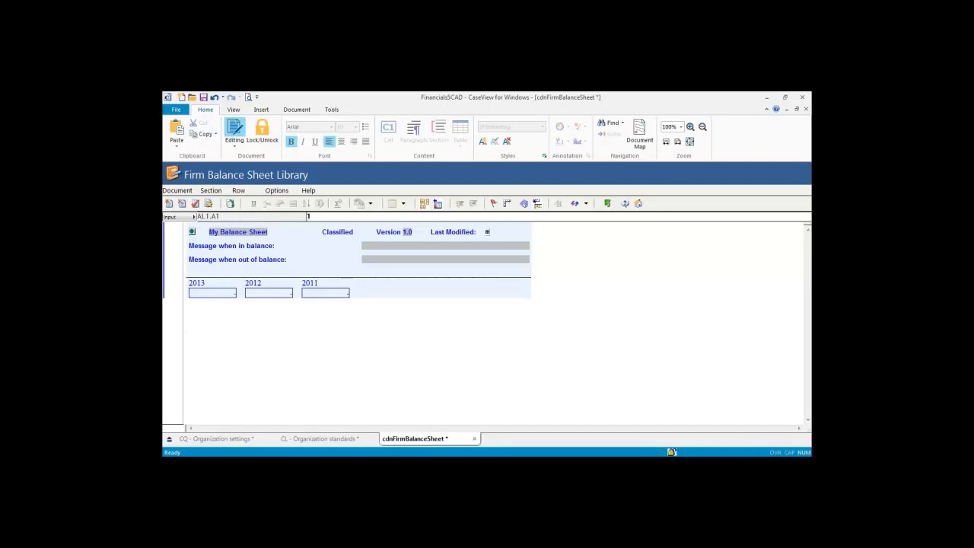
{"action": "left_click", "coordinate": [192, 232]}
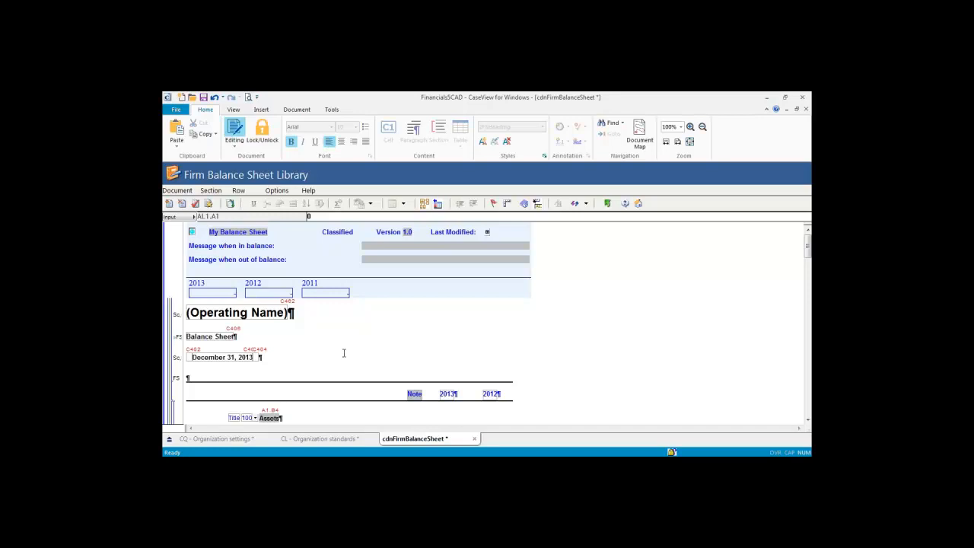
{"action": "scroll", "coordinate": [343, 354], "scroll_direction": "down", "scroll_amount": 3}
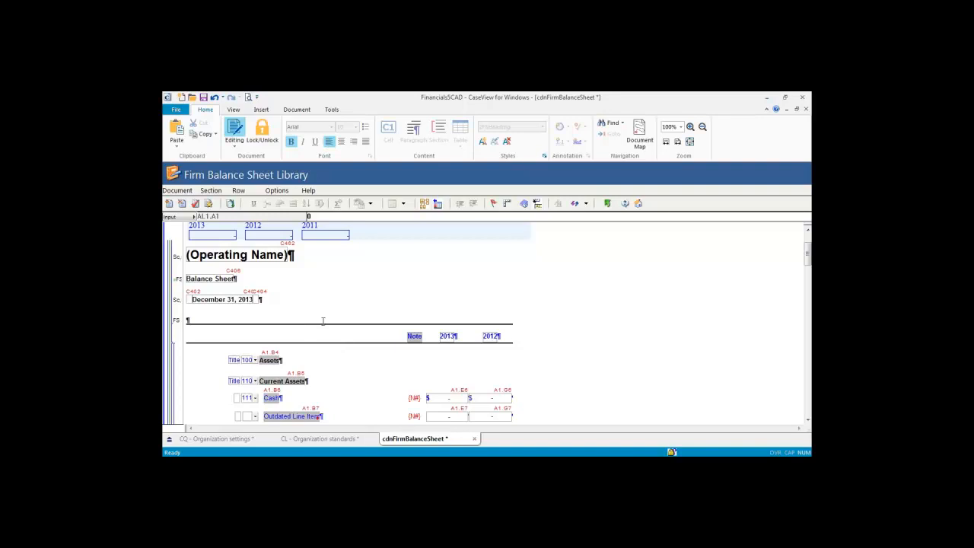
{"action": "scroll", "coordinate": [322, 320], "scroll_direction": "up", "scroll_amount": 3}
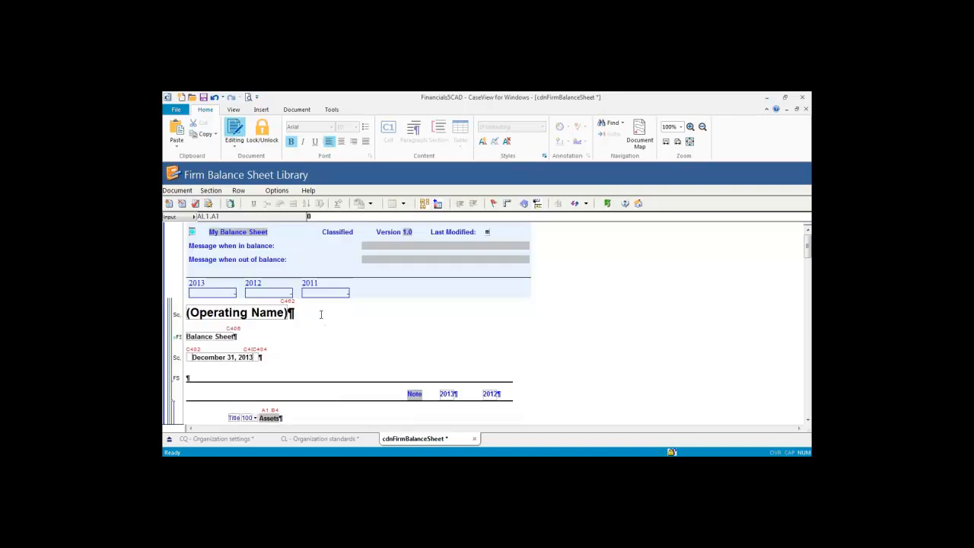
Step: Scroll down to Current Assets and select the Outdated Line Item row
{"action": "left_click", "coordinate": [223, 236]}
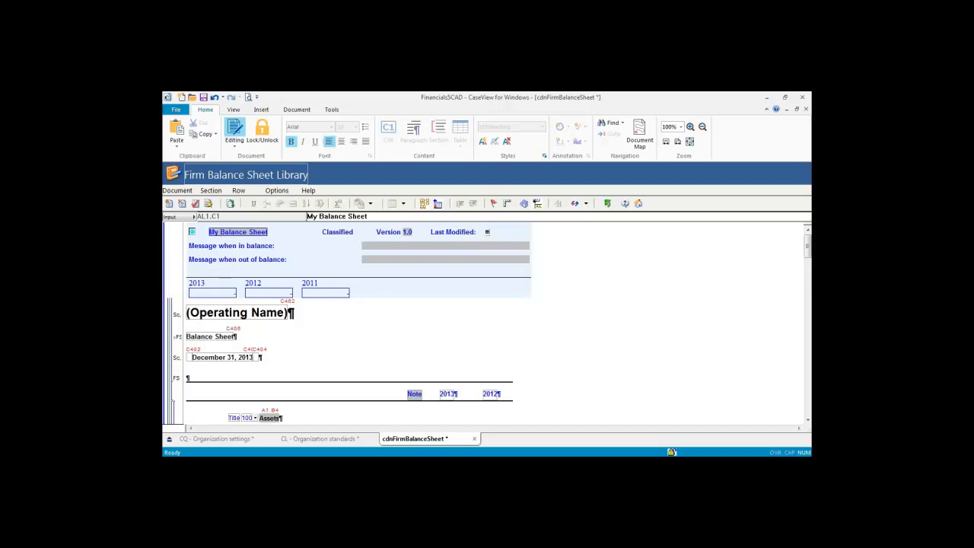
{"action": "left_click", "coordinate": [348, 354]}
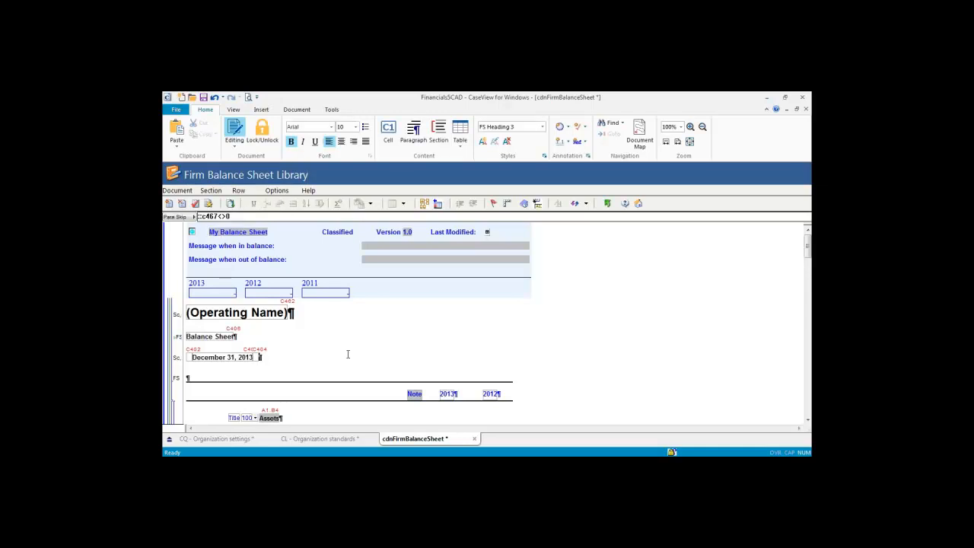
{"action": "scroll", "coordinate": [348, 354], "scroll_direction": "down", "scroll_amount": 3}
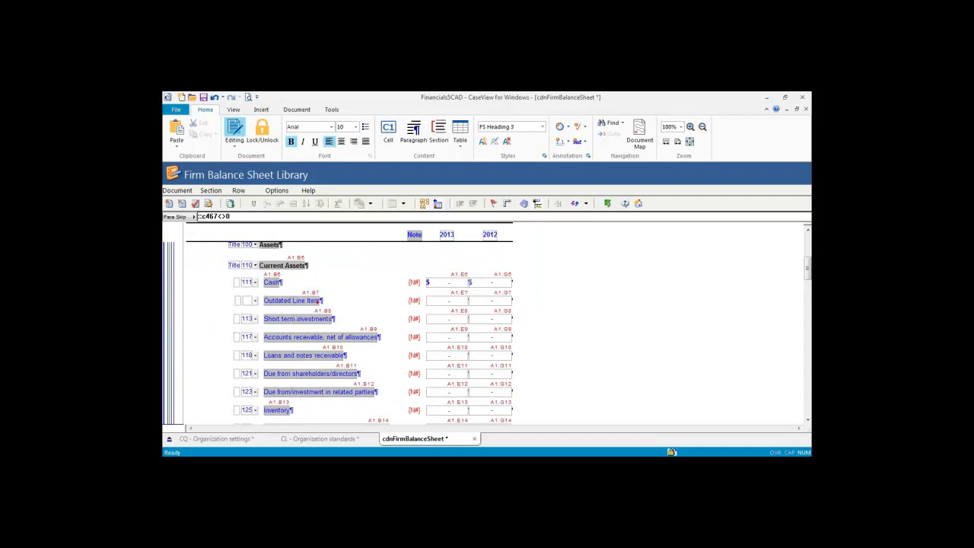
{"action": "left_click", "coordinate": [288, 300]}
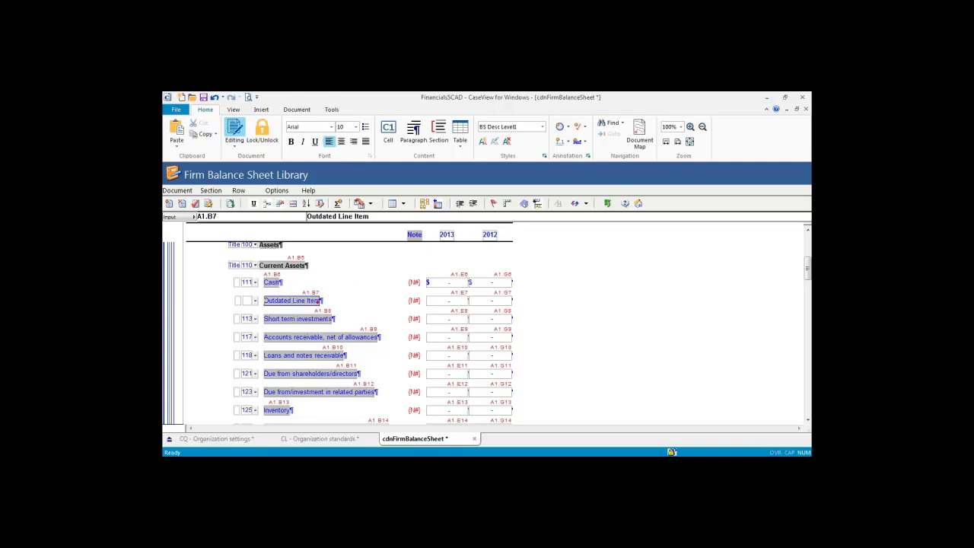
Step: Delete the Outdated Line Item row from Current Assets
{"action": "right_click", "coordinate": [283, 301]}
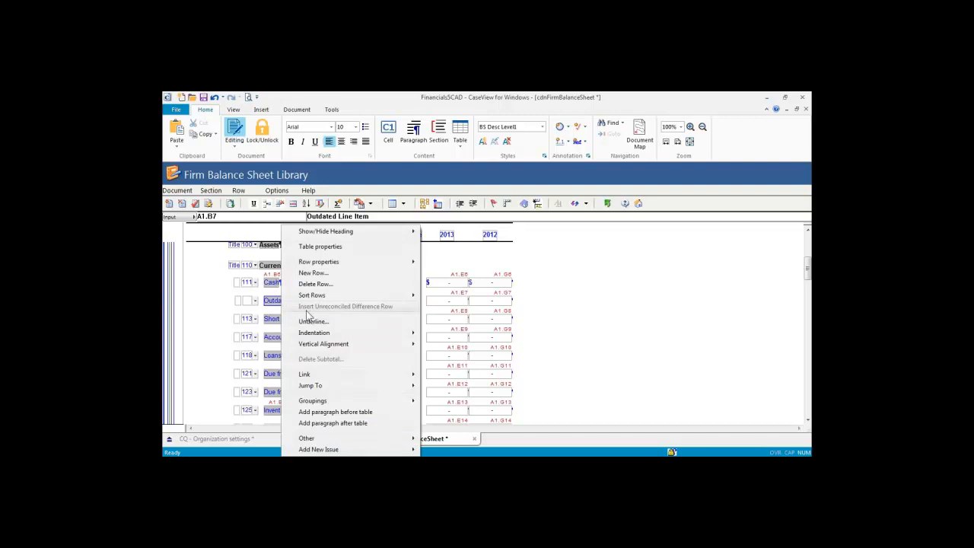
{"action": "left_click", "coordinate": [315, 283]}
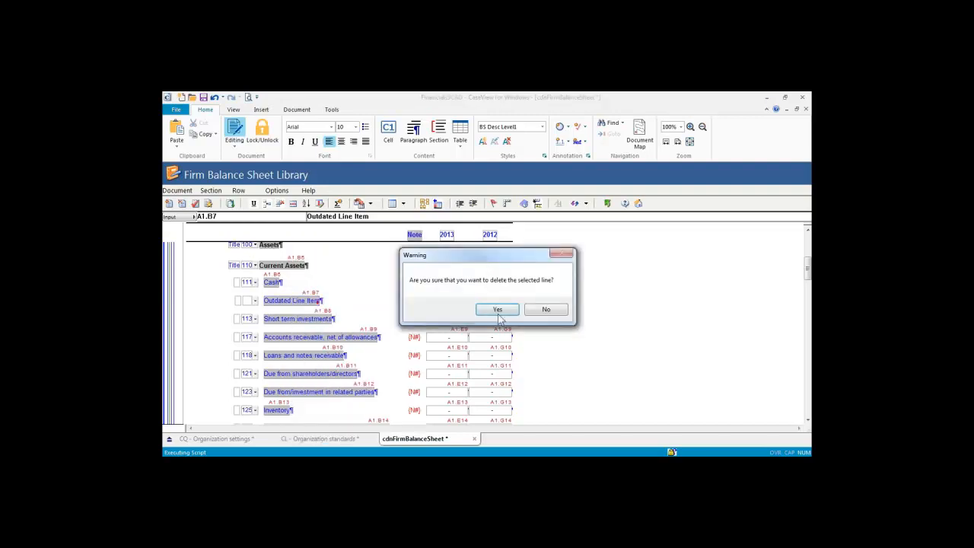
{"action": "key", "text": "Return"}
Step: Change My Balance Sheet's version from 1.0 to 1.1 and collapse the section
{"action": "scroll", "coordinate": [381, 331], "scroll_direction": "up", "scroll_amount": 3}
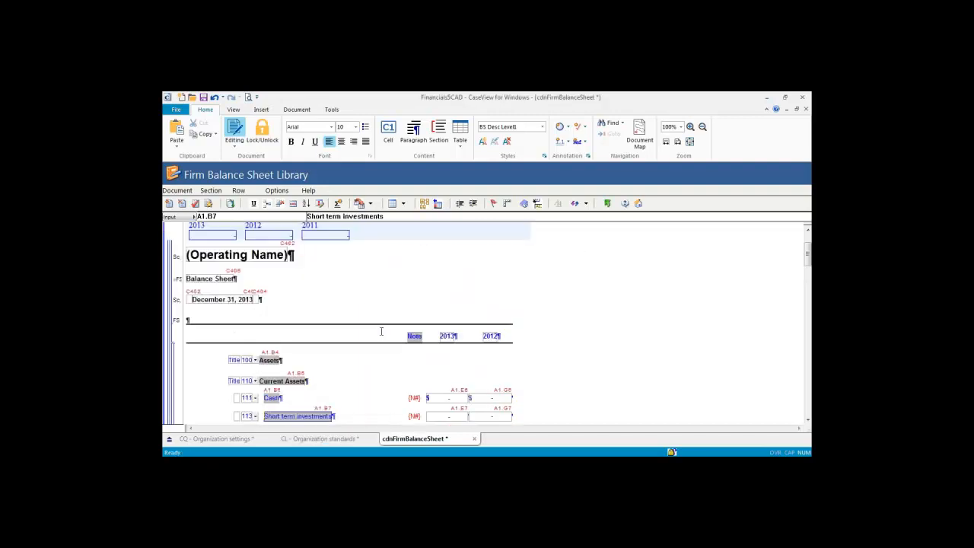
{"action": "scroll", "coordinate": [381, 331], "scroll_direction": "up", "scroll_amount": 2}
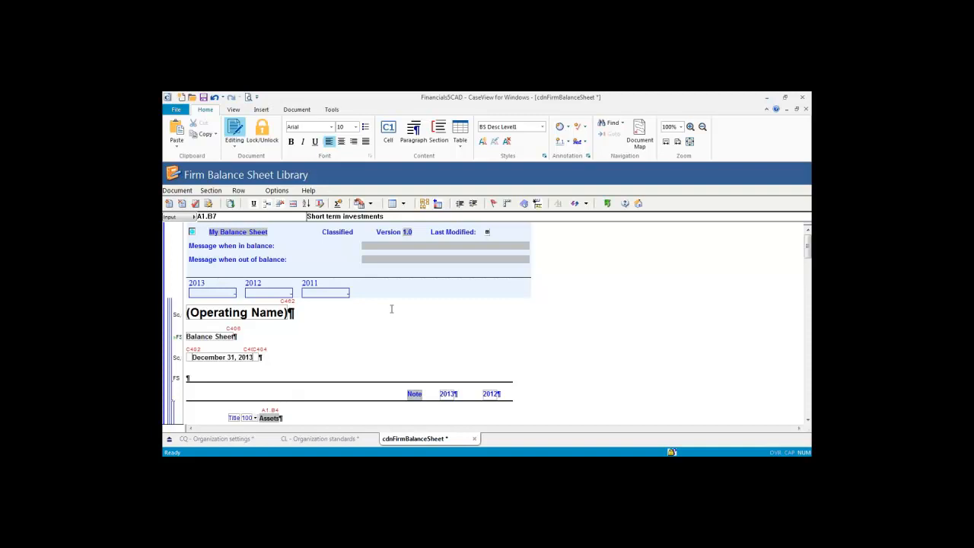
{"action": "left_click", "coordinate": [407, 234]}
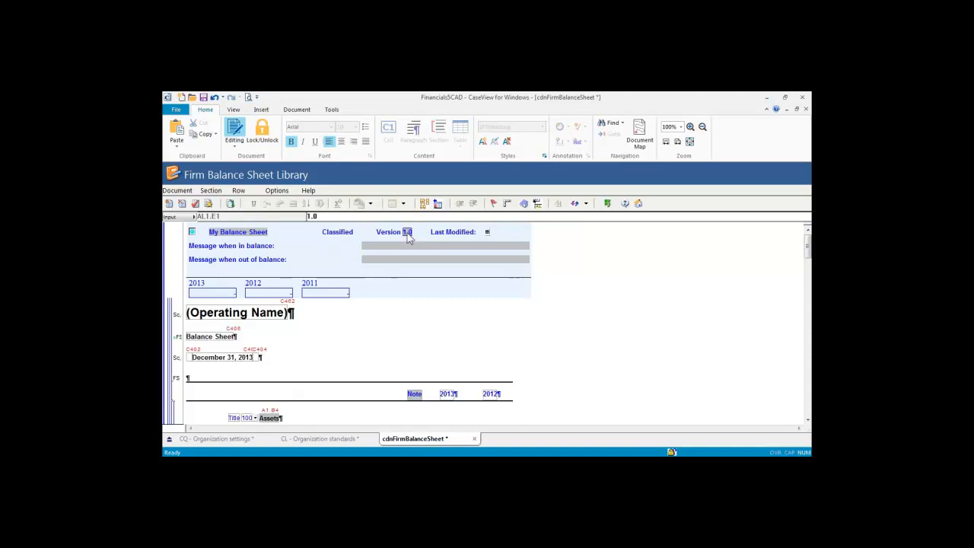
{"action": "left_click", "coordinate": [335, 217]}
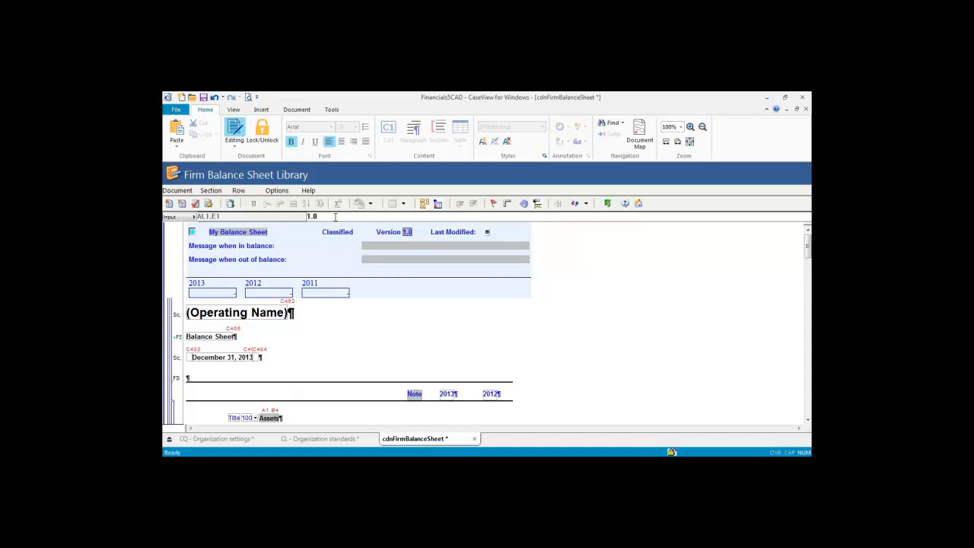
{"action": "key", "text": "BackSpace"}
{"action": "type", "text": "1"}
{"action": "key", "text": "Return"}
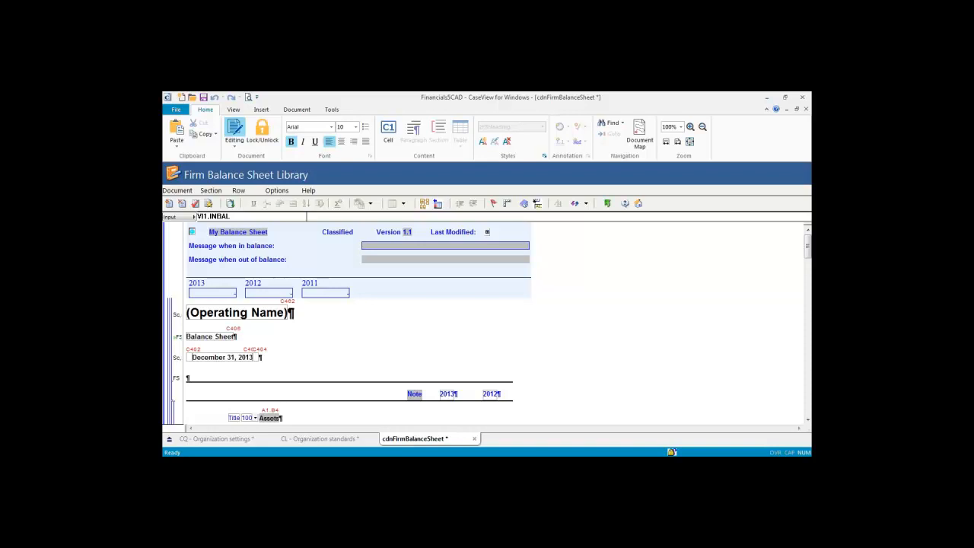
{"action": "left_click", "coordinate": [193, 232]}
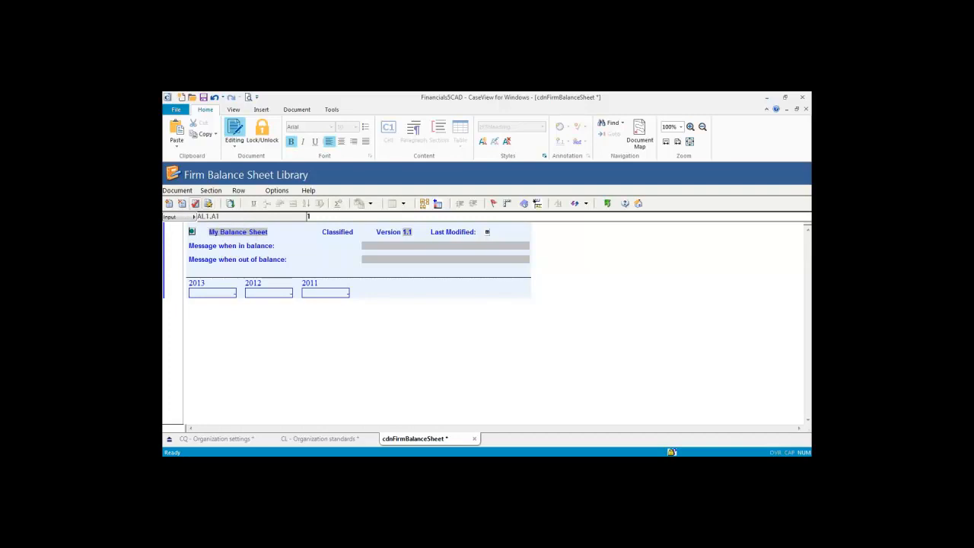
Step: Add new firm content based on the Classified balance sheet, keeping the Classified category
{"action": "left_click", "coordinate": [169, 203]}
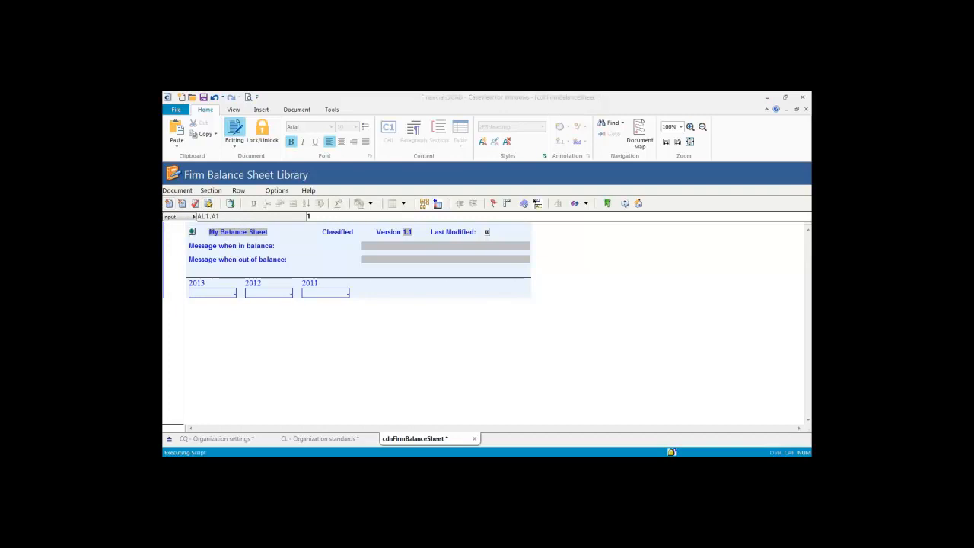
{"action": "left_click_drag", "start_coordinate": [431, 117], "coordinate": [412, 115]}
{"action": "left_click_drag", "start_coordinate": [484, 152], "coordinate": [515, 151]}
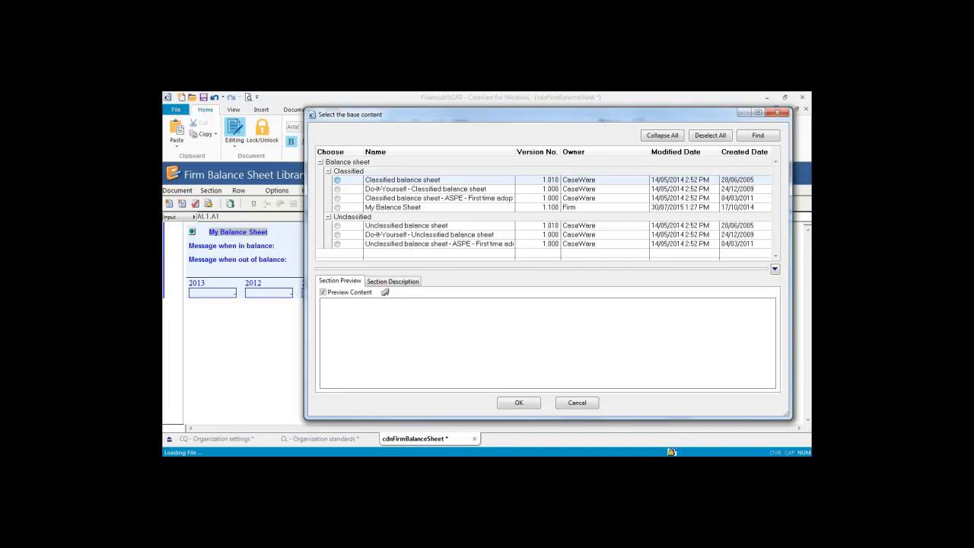
{"action": "left_click", "coordinate": [337, 179]}
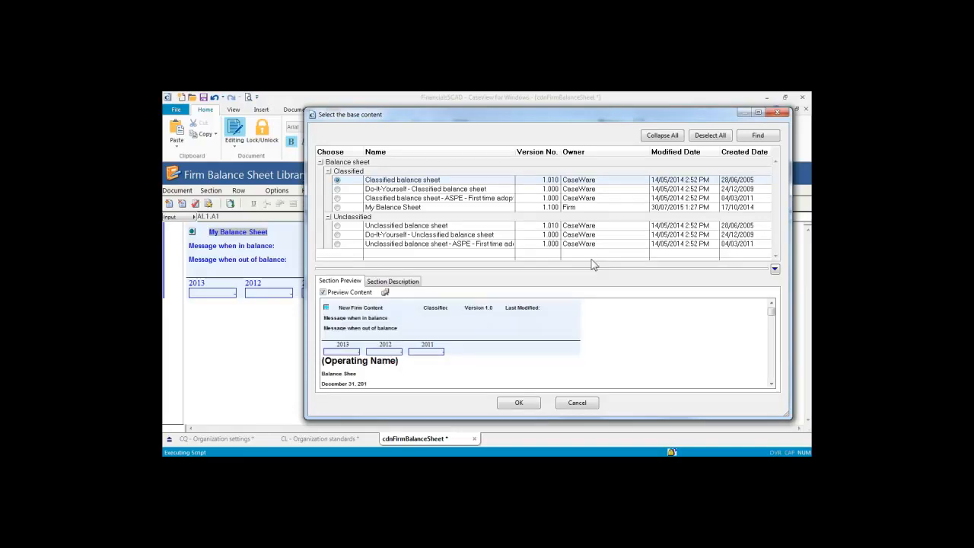
{"action": "left_click", "coordinate": [771, 384]}
{"action": "left_click", "coordinate": [771, 385]}
{"action": "left_click", "coordinate": [772, 385]}
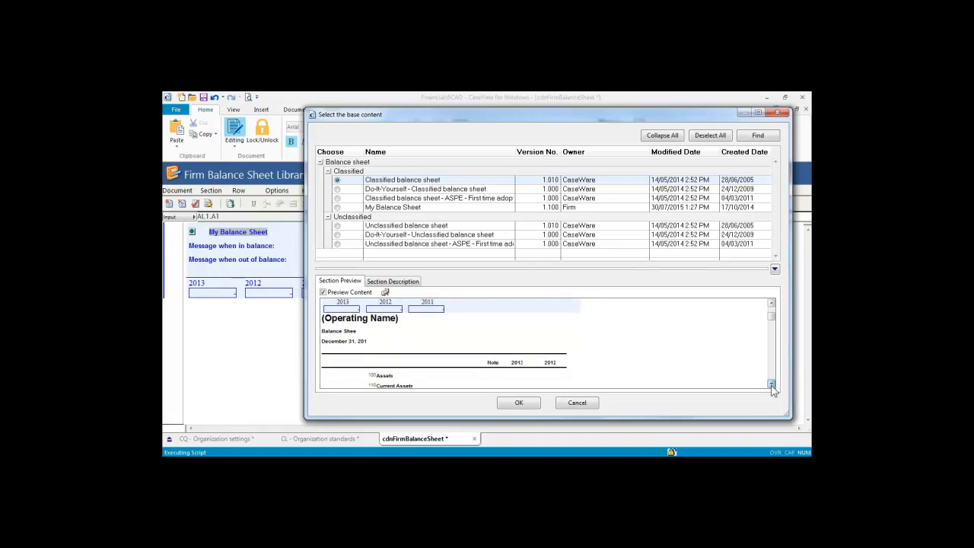
{"action": "left_click", "coordinate": [772, 385]}
{"action": "left_click", "coordinate": [771, 385]}
{"action": "left_click", "coordinate": [772, 385]}
{"action": "left_click", "coordinate": [771, 385]}
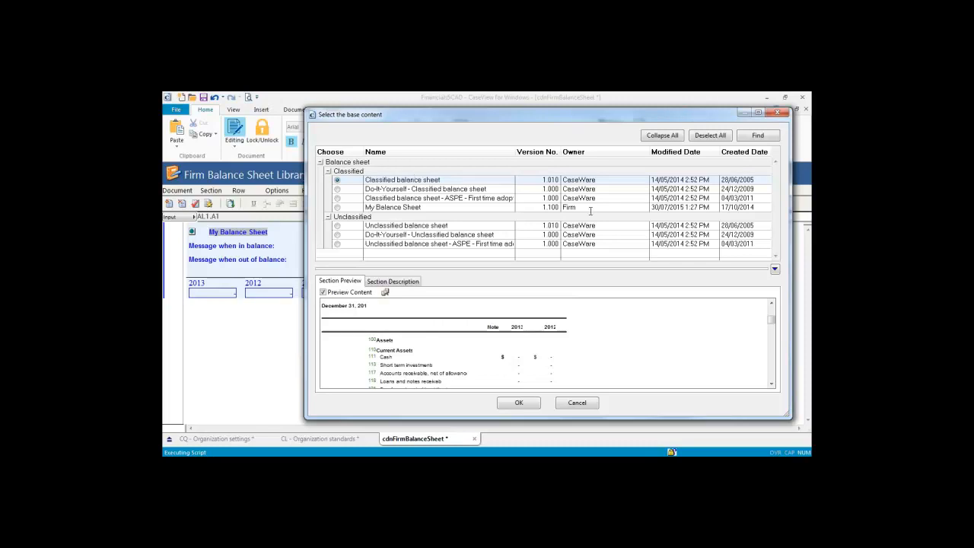
{"action": "left_click", "coordinate": [512, 403]}
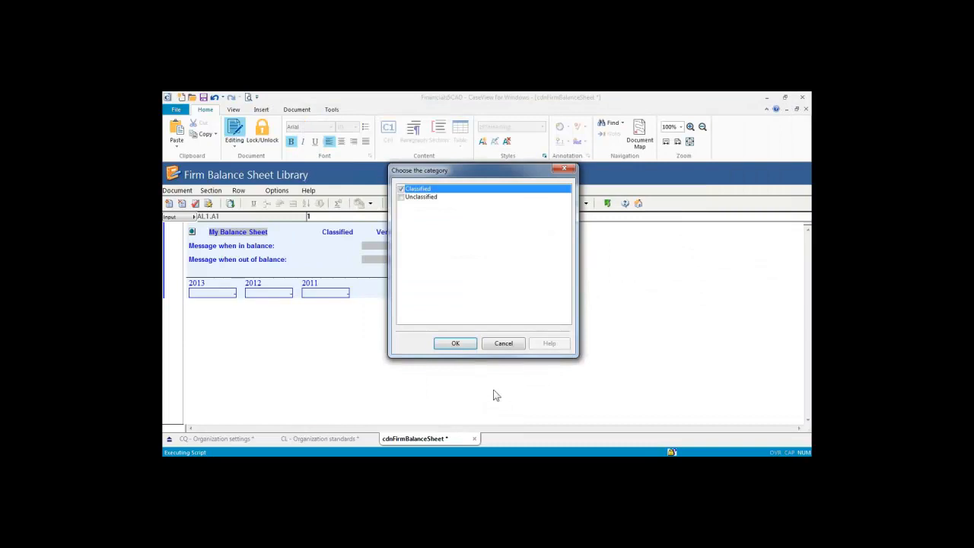
{"action": "left_click", "coordinate": [454, 343]}
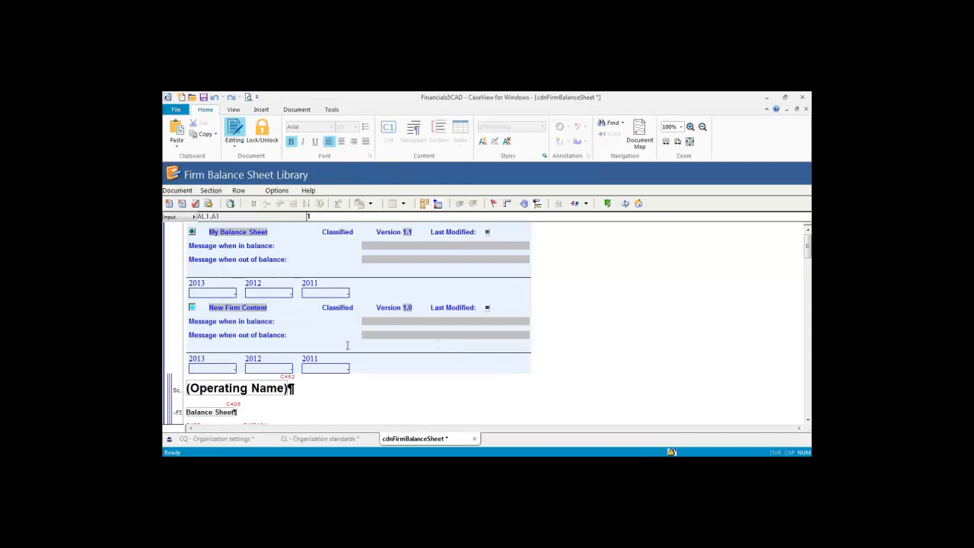
Step: Replace 'Firm Content' in the New Firm Content block's name with 'B/S', making it 'New B/S'
{"action": "scroll", "coordinate": [347, 345], "scroll_direction": "down", "scroll_amount": 10}
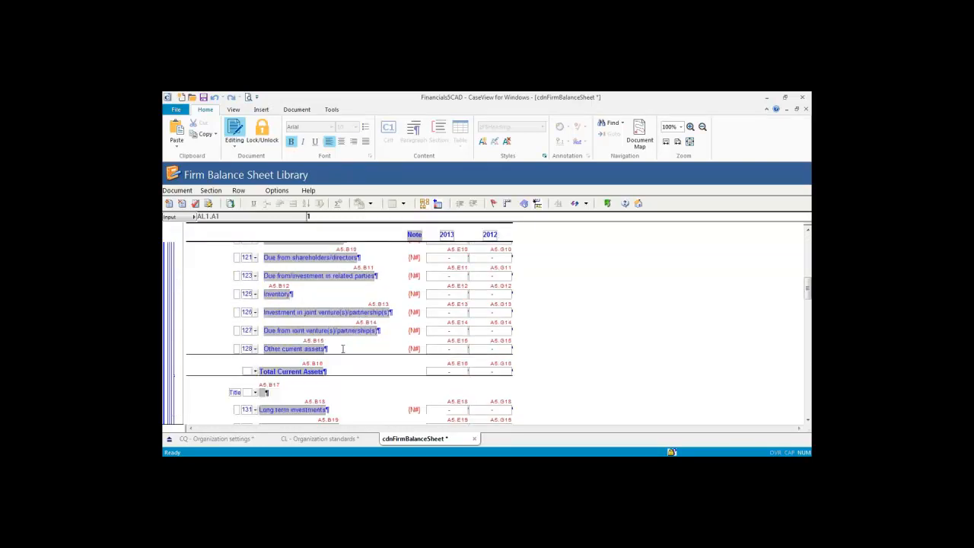
{"action": "scroll", "coordinate": [343, 349], "scroll_direction": "up", "scroll_amount": 15}
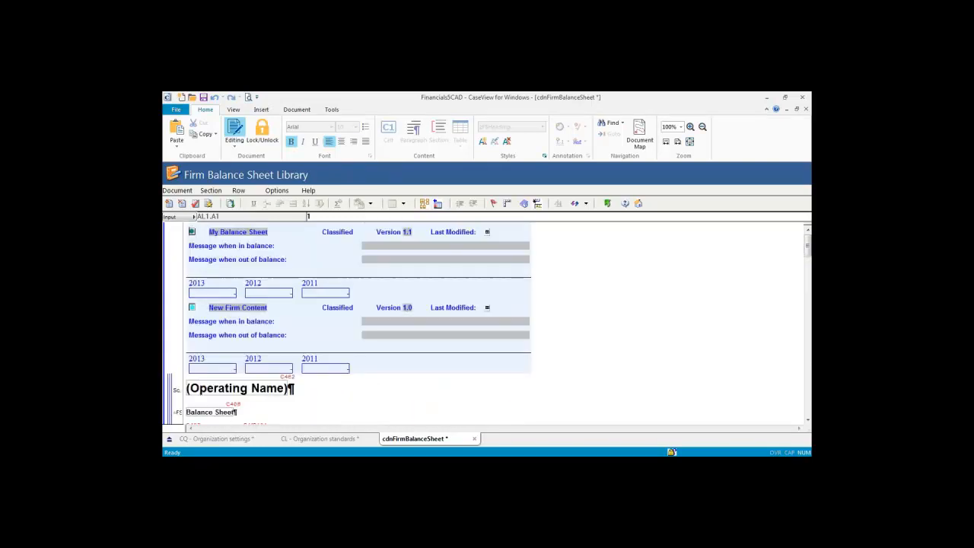
{"action": "left_click", "coordinate": [248, 309]}
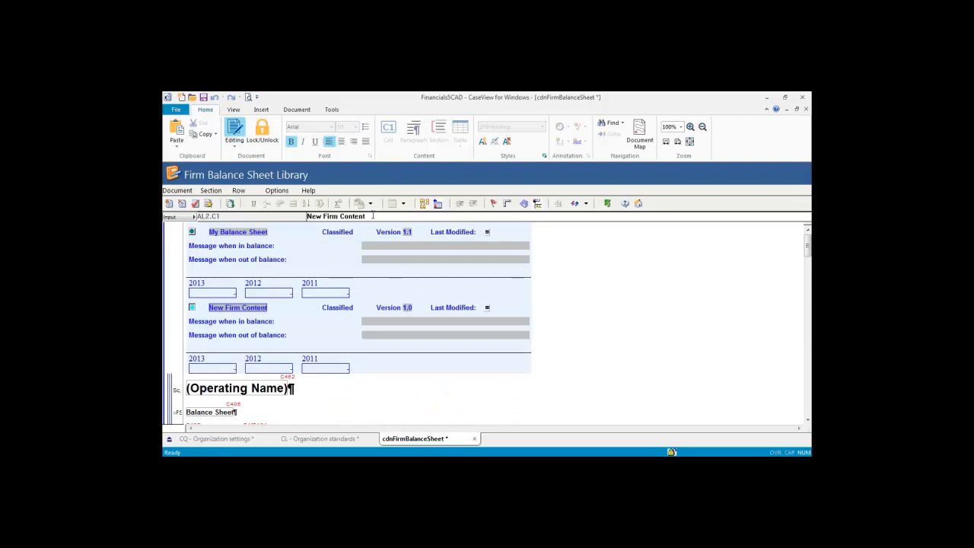
{"action": "left_click_drag", "start_coordinate": [372, 216], "coordinate": [323, 217]}
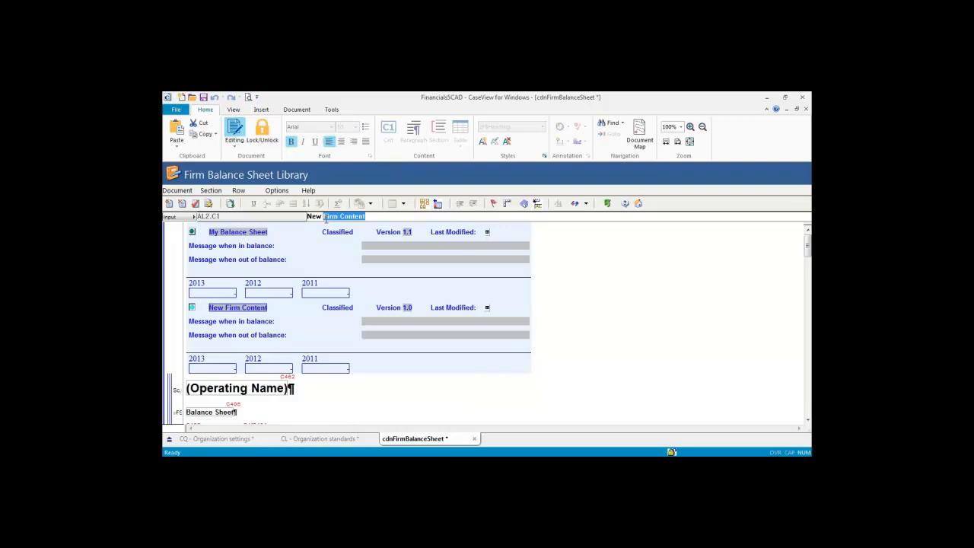
{"action": "key", "text": "BackSpace"}
{"action": "type", "text": "B/S"}
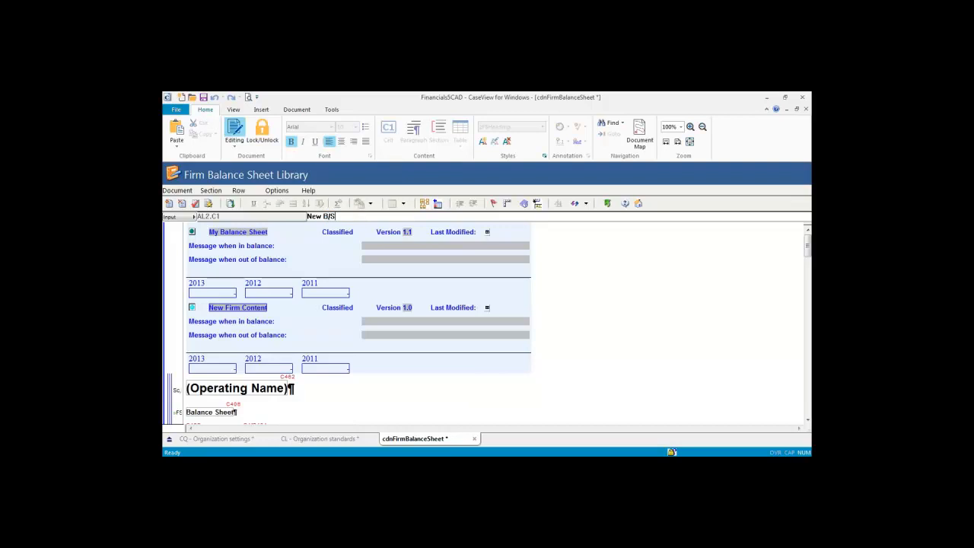
{"action": "key", "text": "Tab"}
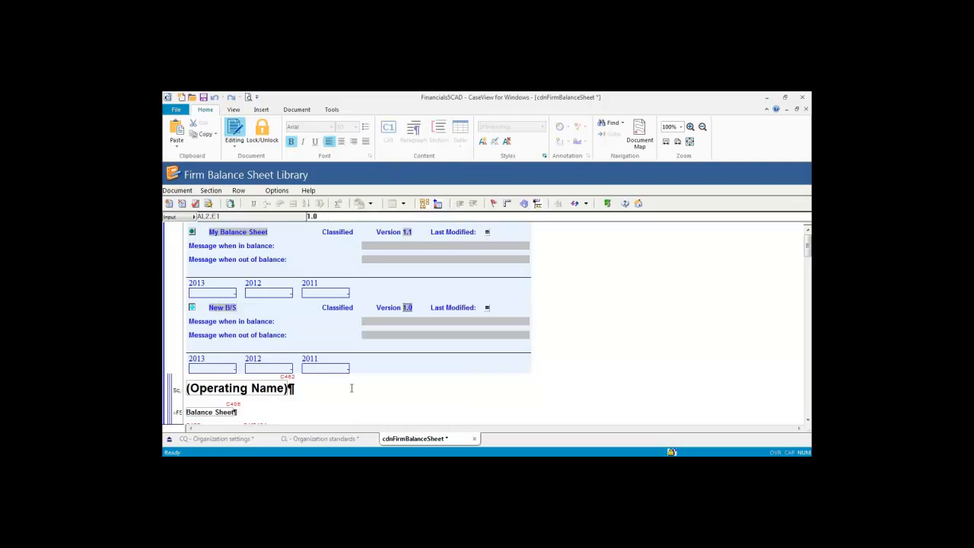
{"action": "left_click", "coordinate": [352, 388]}
{"action": "scroll", "coordinate": [351, 388], "scroll_direction": "down", "scroll_amount": 3}
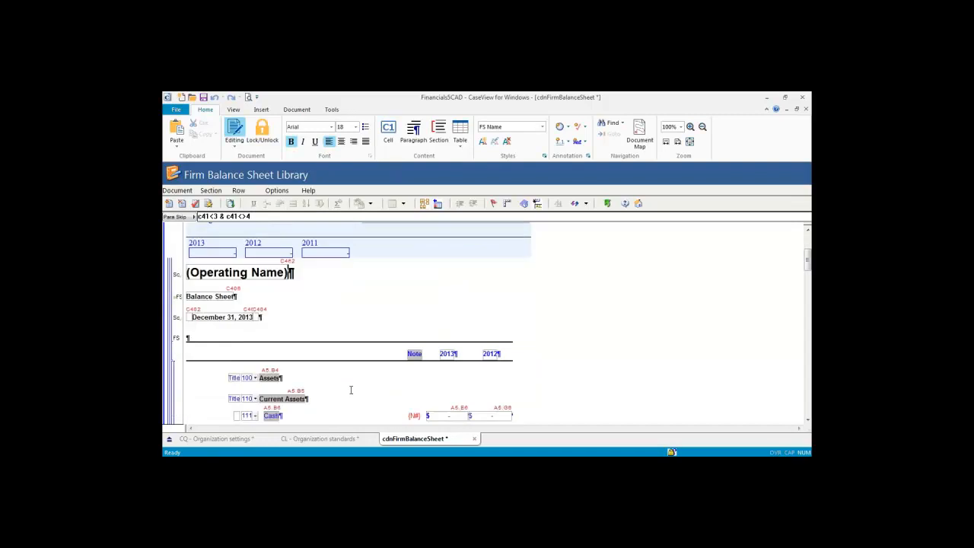
{"action": "scroll", "coordinate": [351, 389], "scroll_direction": "down", "scroll_amount": 2}
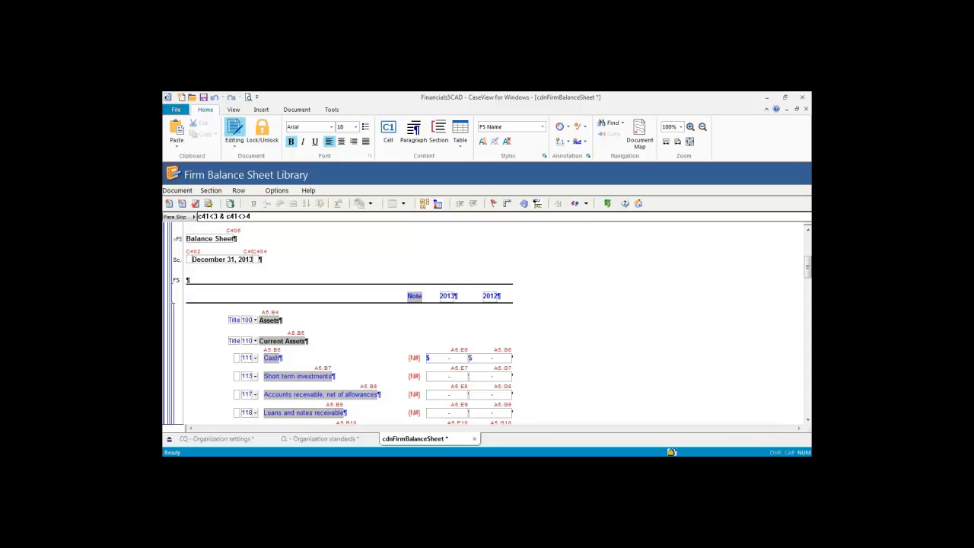
{"action": "left_click", "coordinate": [255, 358]}
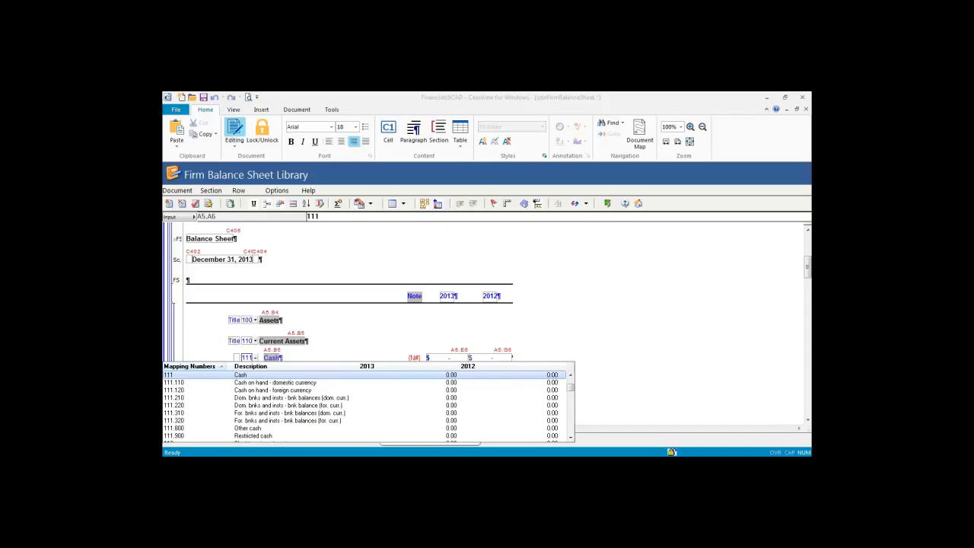
{"action": "left_click", "coordinate": [257, 359]}
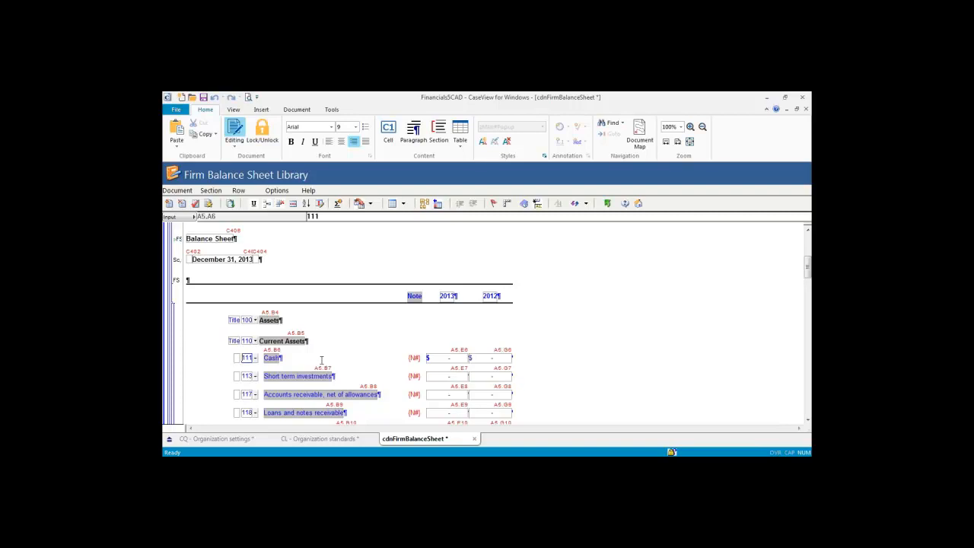
Step: Check the Cash row's mapping, keeping it at 111, and select its description
{"action": "left_click", "coordinate": [254, 358]}
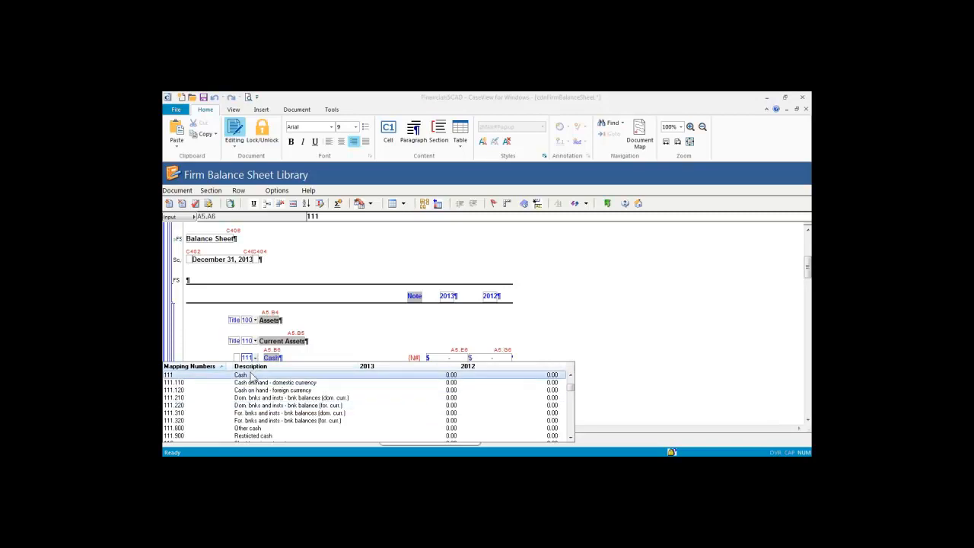
{"action": "left_click", "coordinate": [251, 375]}
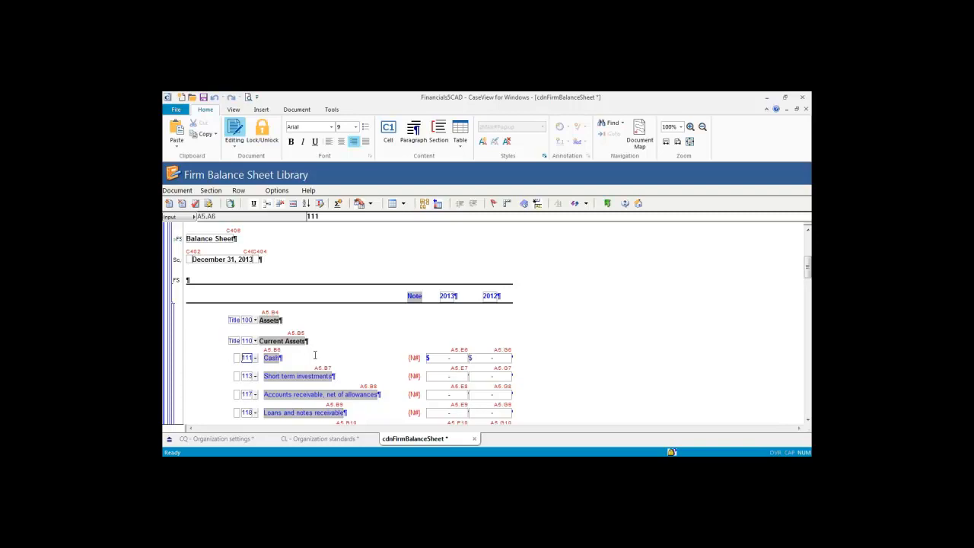
{"action": "left_click", "coordinate": [302, 360]}
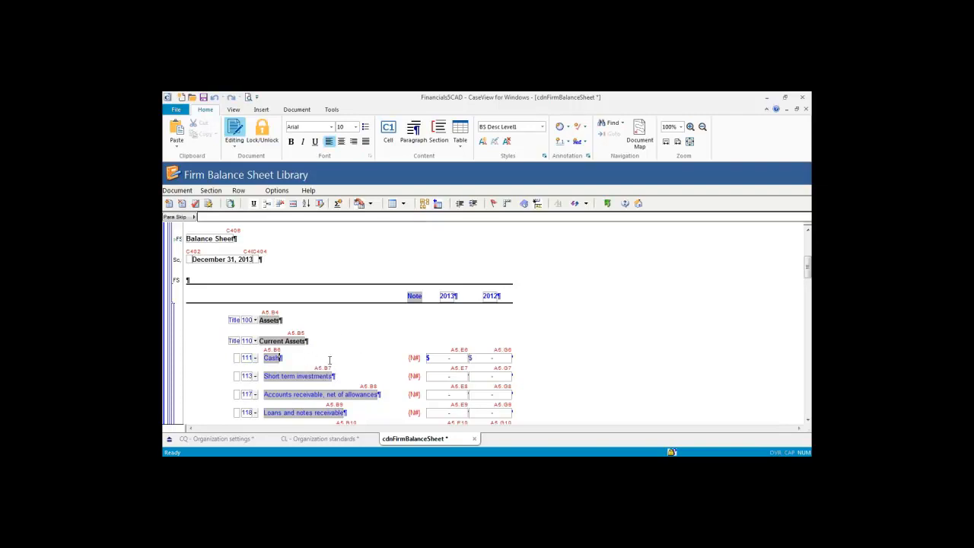
{"action": "left_click", "coordinate": [279, 358]}
Step: Review the row and table commands, the 2013 Cash amount formula, and the Accounts receivable description
{"action": "left_click", "coordinate": [238, 190]}
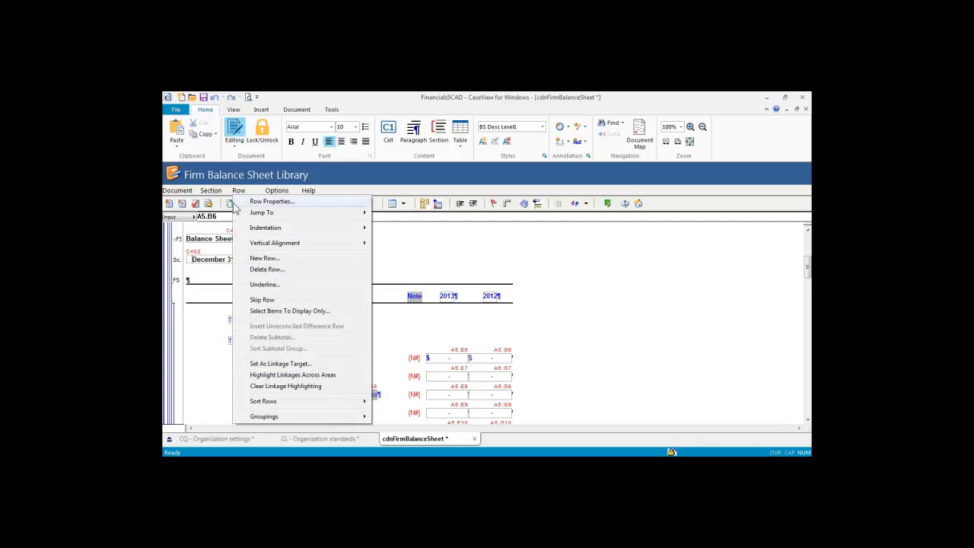
{"action": "left_click", "coordinate": [214, 191]}
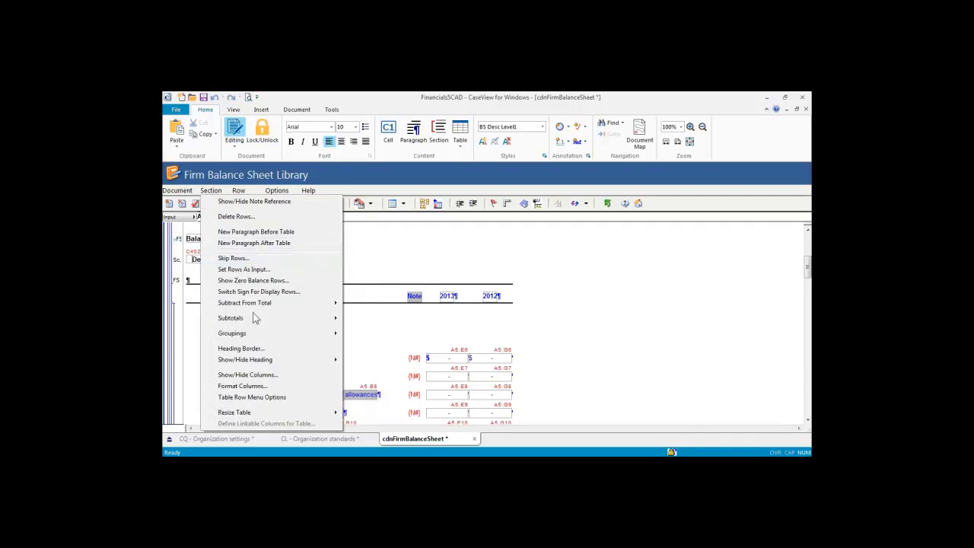
{"action": "mouse_move", "coordinate": [233, 317]}
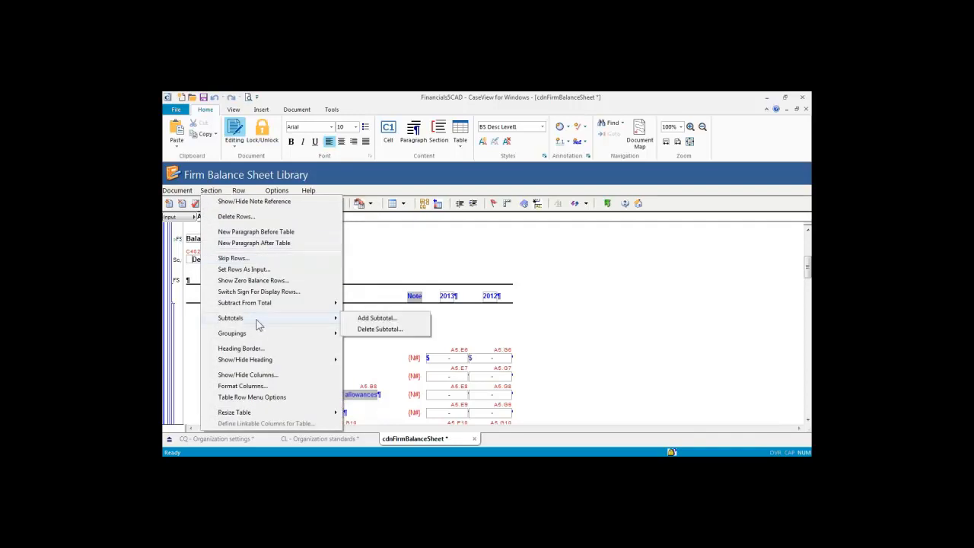
{"action": "left_click", "coordinate": [443, 362]}
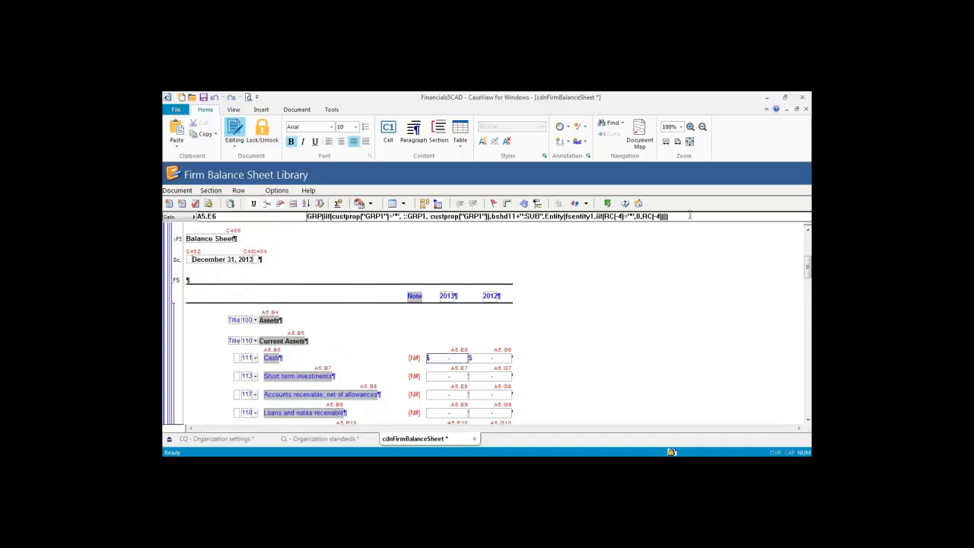
{"action": "left_click_drag", "start_coordinate": [689, 215], "coordinate": [306, 217]}
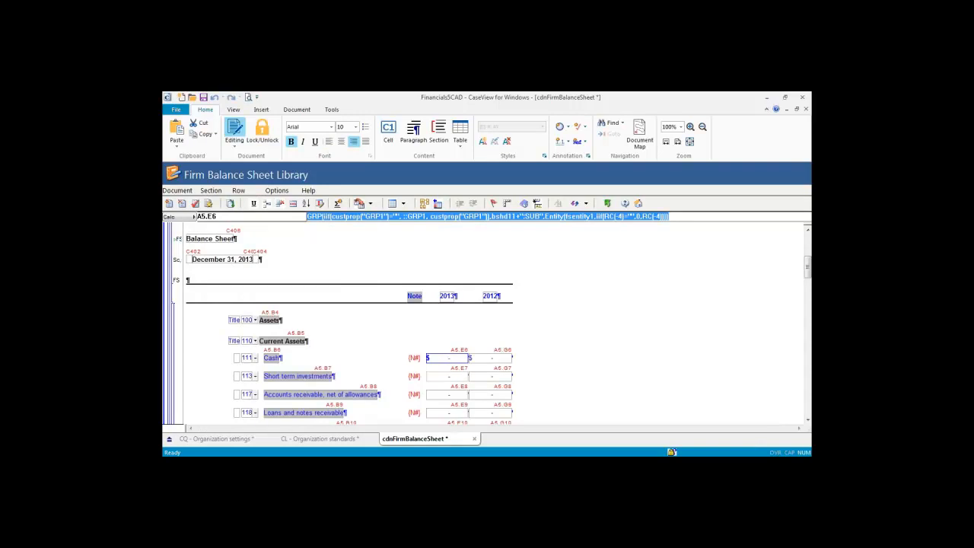
{"action": "left_click", "coordinate": [447, 358]}
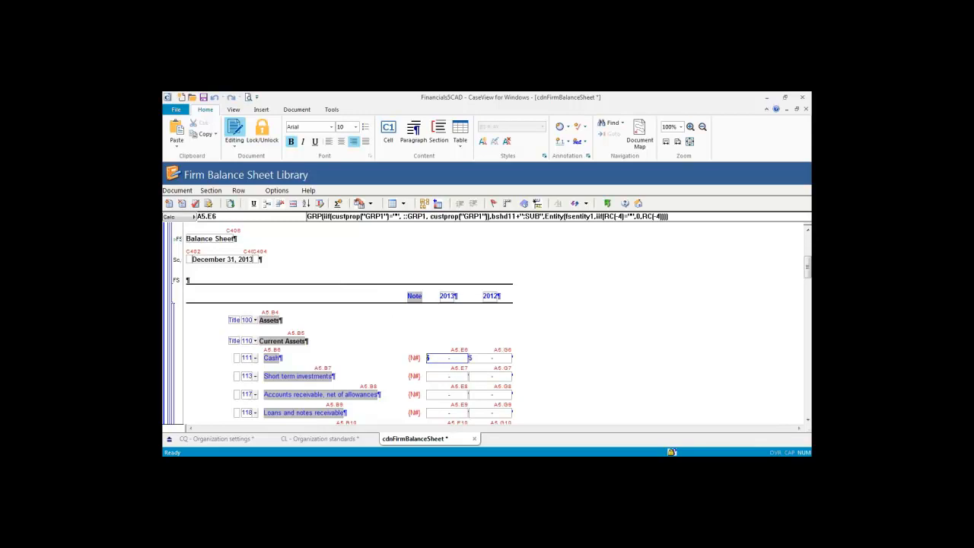
{"action": "left_click", "coordinate": [359, 390]}
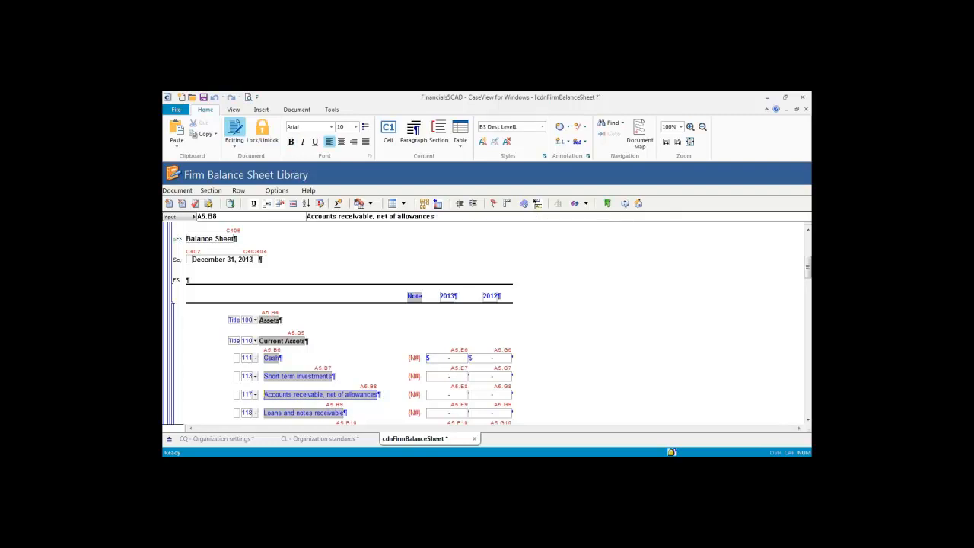
{"action": "scroll", "coordinate": [343, 385], "scroll_direction": "up", "scroll_amount": 5}
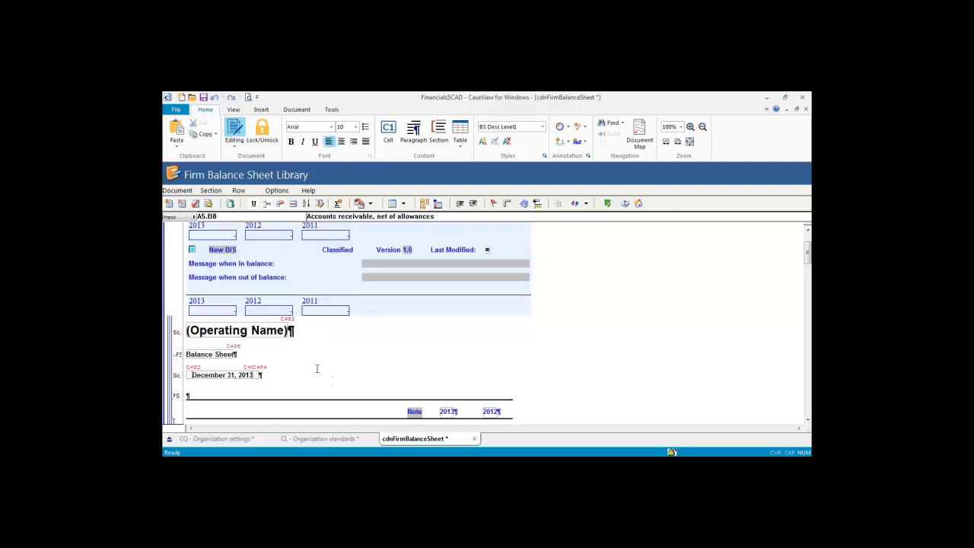
{"action": "scroll", "coordinate": [317, 370], "scroll_direction": "down", "scroll_amount": 5}
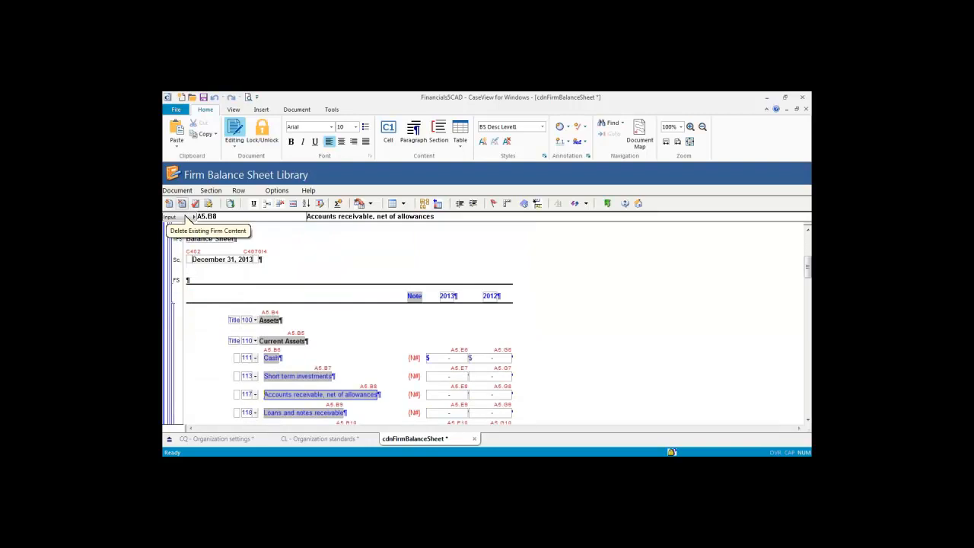
Step: Mark New B/S in the delete firm content list, then back out without deleting anything
{"action": "left_click", "coordinate": [182, 204]}
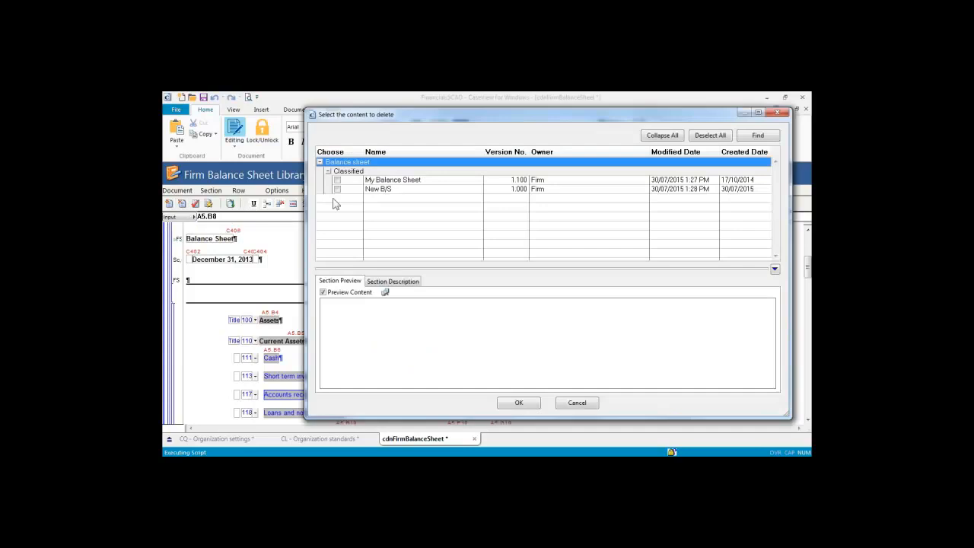
{"action": "left_click", "coordinate": [342, 190]}
{"action": "left_click", "coordinate": [337, 189]}
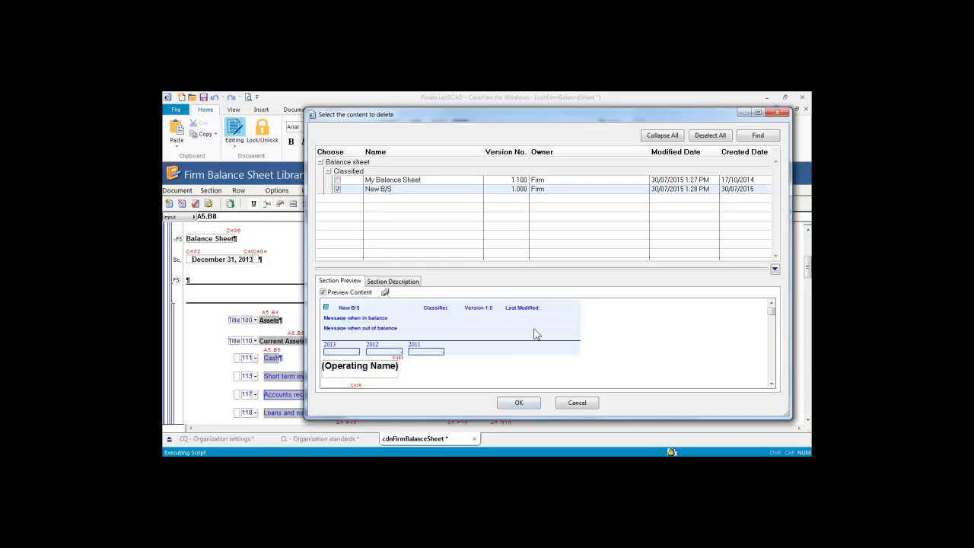
{"action": "left_click", "coordinate": [529, 188]}
{"action": "left_click", "coordinate": [580, 403]}
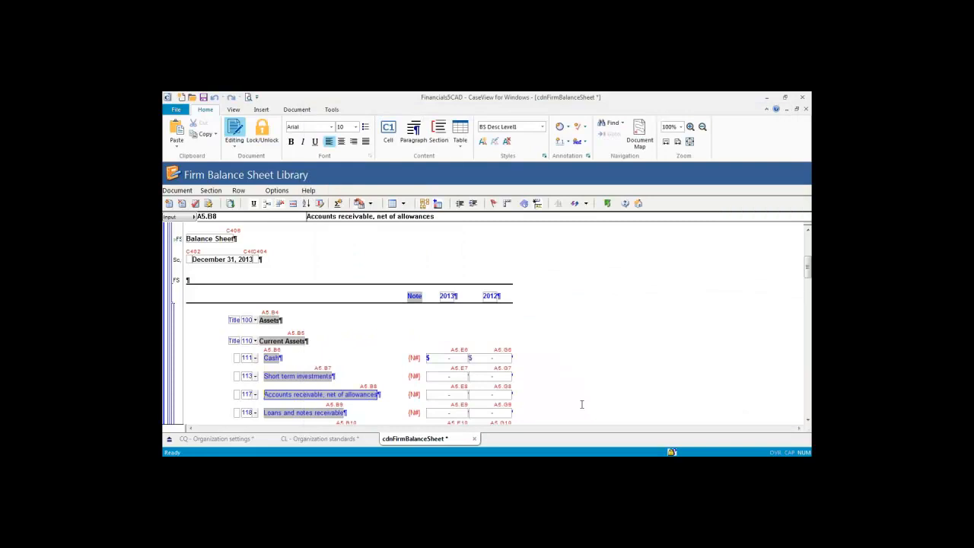
Step: Look at Classified balance sheet's availability, then close without changing content availability
{"action": "left_click", "coordinate": [194, 205]}
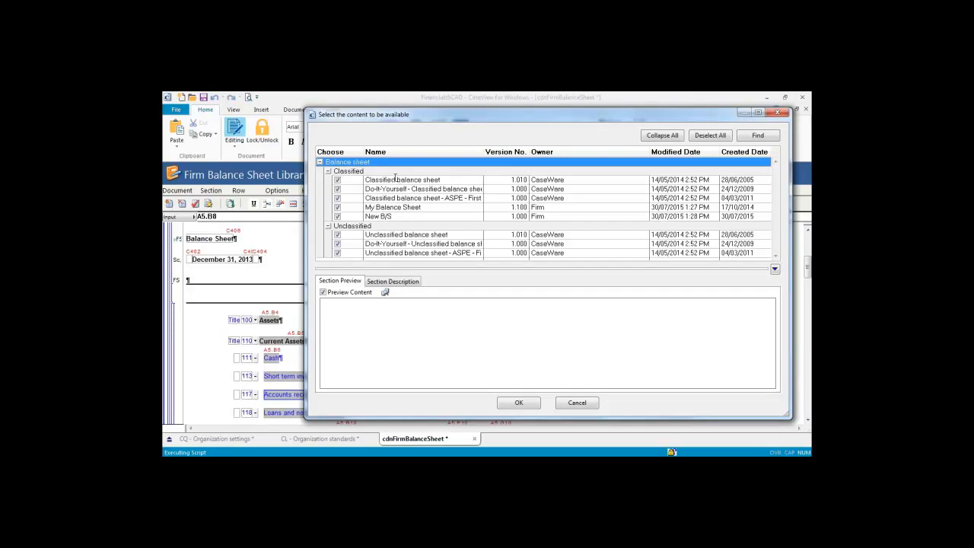
{"action": "left_click", "coordinate": [339, 183]}
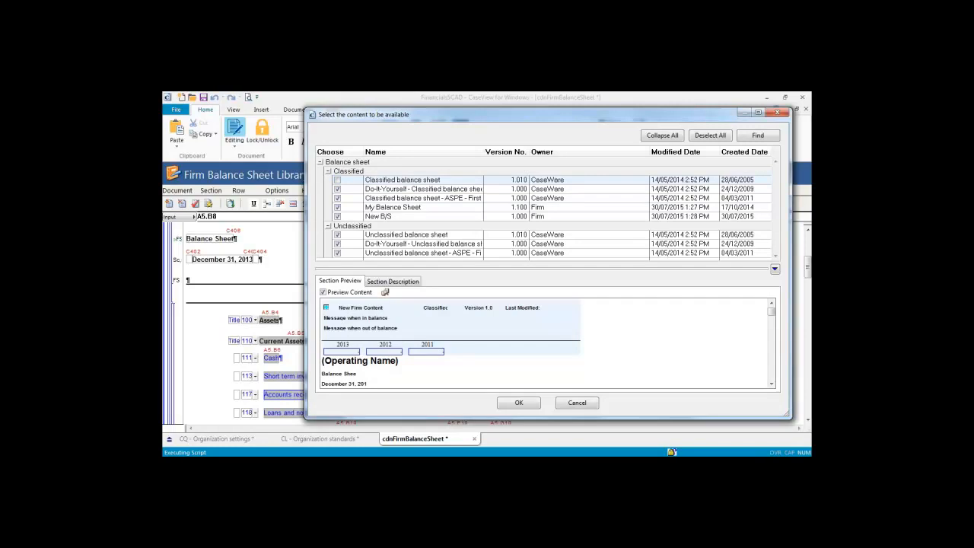
{"action": "left_click", "coordinate": [338, 181]}
{"action": "left_click", "coordinate": [577, 403]}
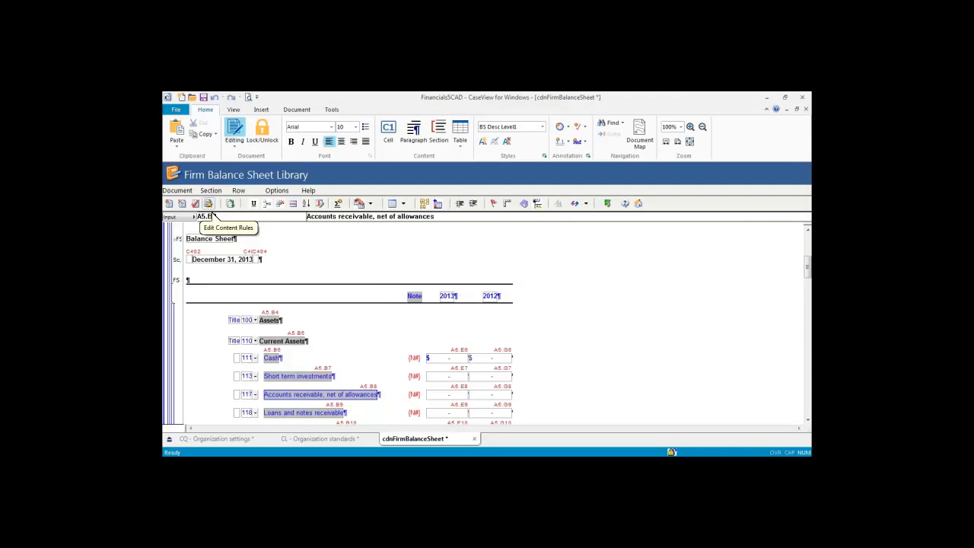
Step: Open Edit Content Rules and expand the Classified balance sheet group to show its rules
{"action": "left_click", "coordinate": [209, 205]}
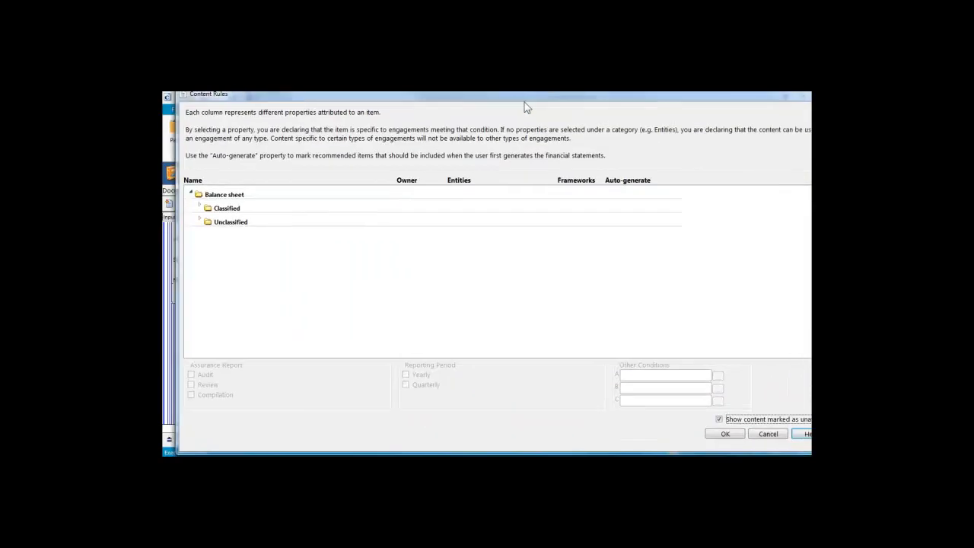
{"action": "left_click_drag", "start_coordinate": [525, 101], "coordinate": [526, 98]}
{"action": "left_click", "coordinate": [187, 212]}
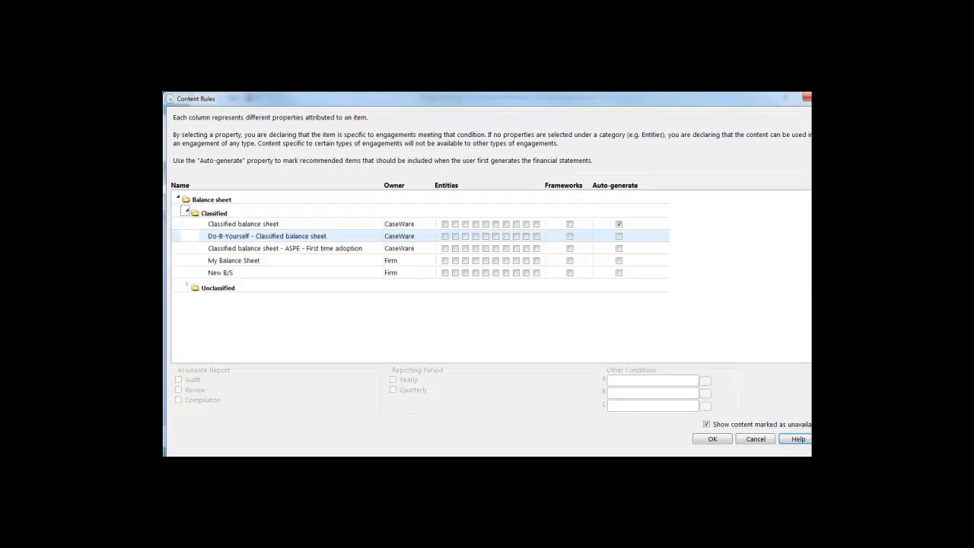
{"action": "left_click", "coordinate": [251, 225]}
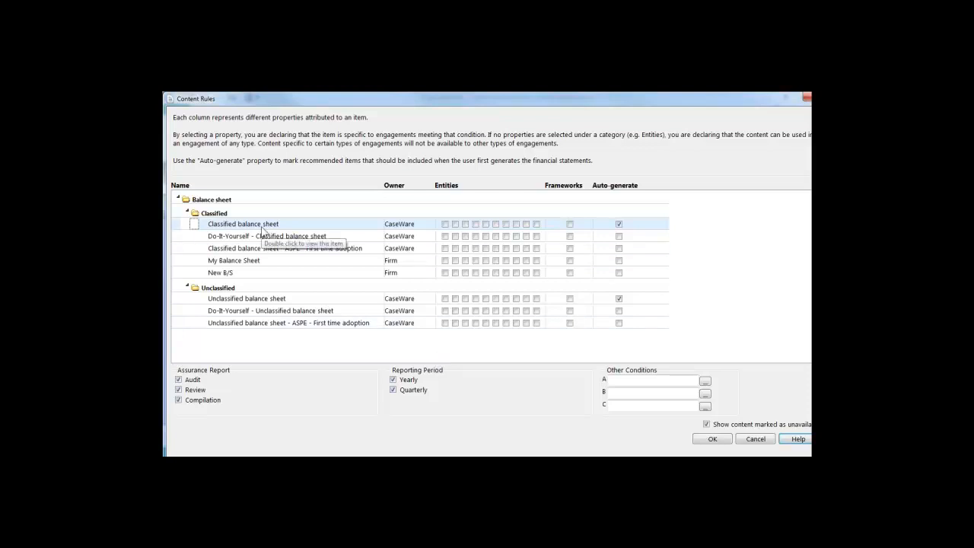
Step: Move auto-generation from Classified to New B/S, for Compilation engagements with Yearly and Quarterly reporting
{"action": "left_click", "coordinate": [619, 224]}
{"action": "left_click", "coordinate": [619, 273]}
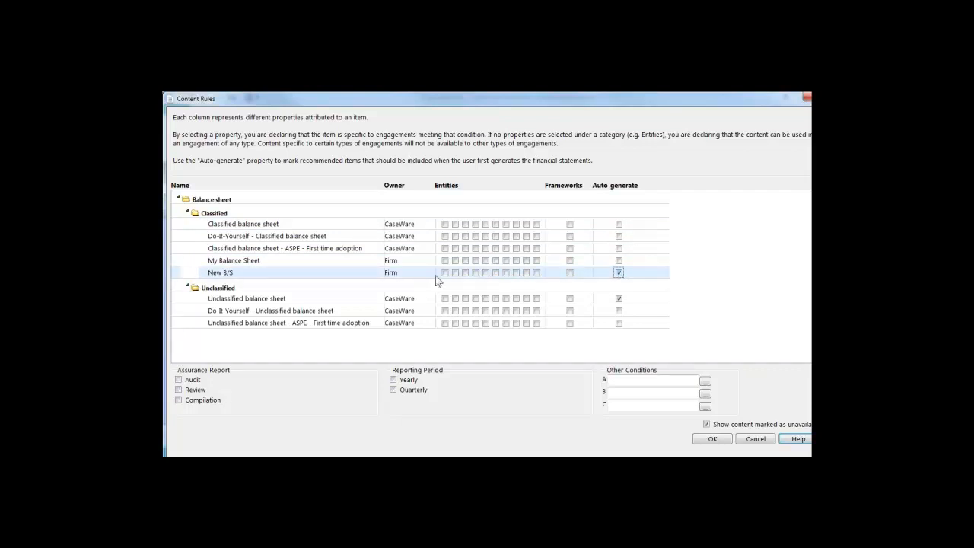
{"action": "left_click", "coordinate": [179, 379]}
{"action": "left_click", "coordinate": [180, 390]}
{"action": "left_click", "coordinate": [180, 400]}
{"action": "left_click", "coordinate": [393, 380]}
{"action": "left_click", "coordinate": [392, 390]}
{"action": "left_click", "coordinate": [179, 390]}
{"action": "left_click", "coordinate": [179, 379]}
Step: Set My Balance Sheet to auto-generate for Audit and Review, Yearly and Quarterly reporting
{"action": "left_click", "coordinate": [194, 261]}
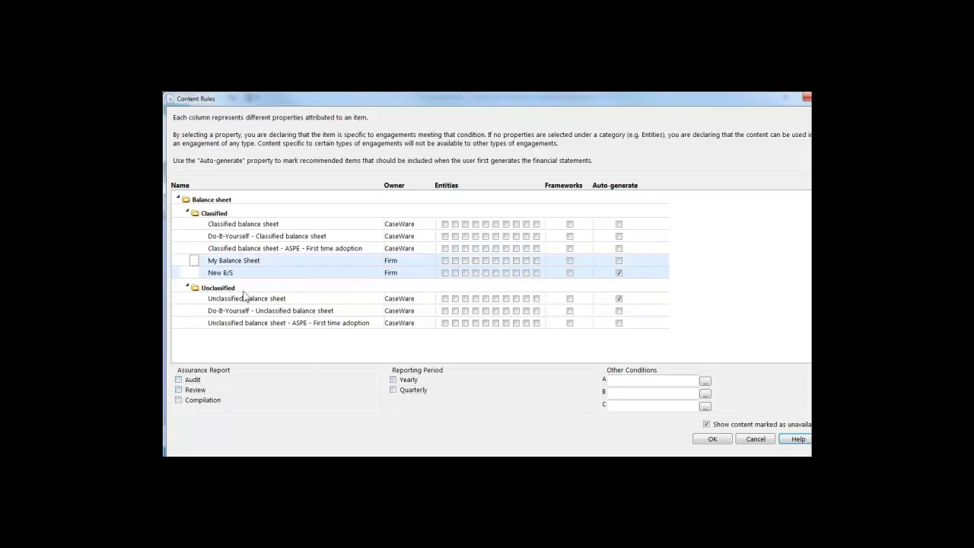
{"action": "left_click", "coordinate": [179, 379]}
{"action": "left_click", "coordinate": [179, 390]}
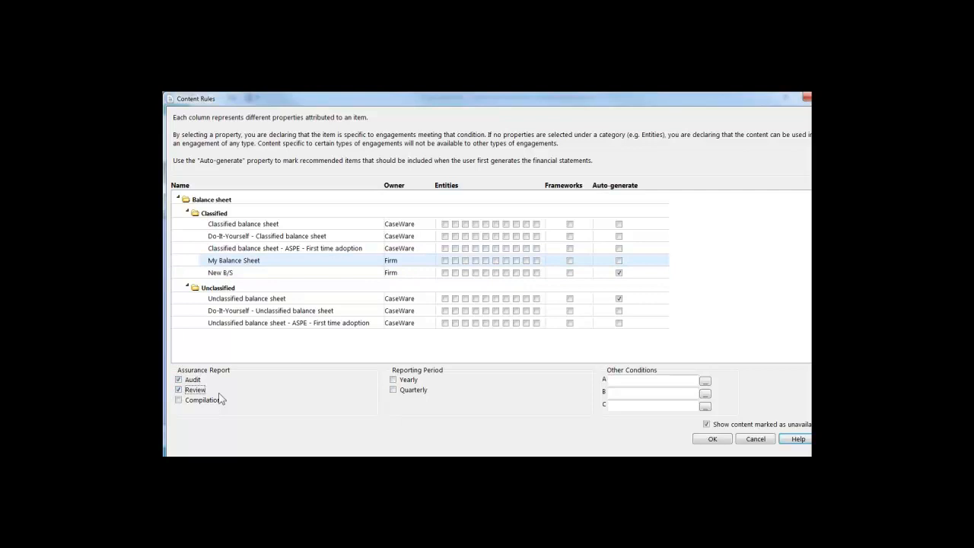
{"action": "left_click", "coordinate": [305, 272], "text": "ctrl"}
{"action": "left_click", "coordinate": [305, 272], "text": "ctrl"}
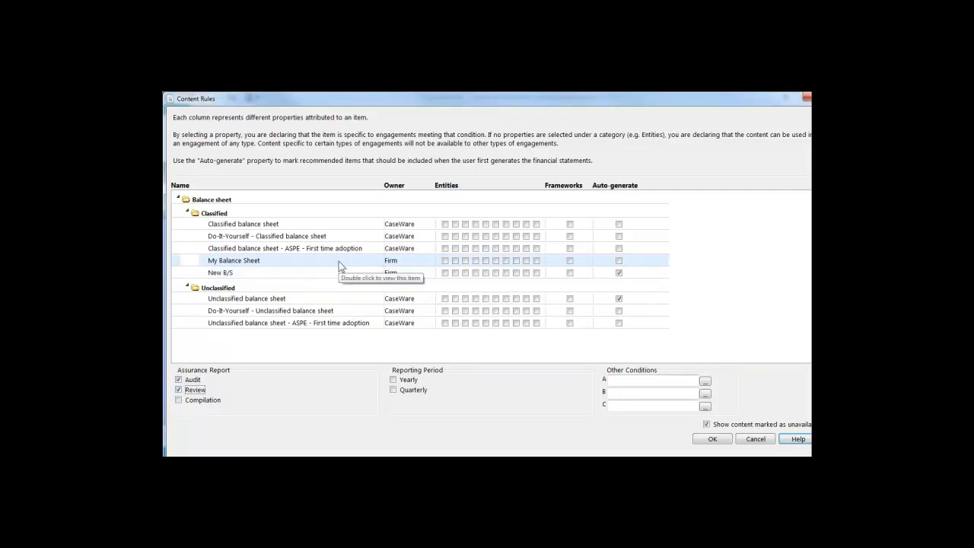
{"action": "left_click", "coordinate": [405, 380]}
{"action": "left_click", "coordinate": [411, 389]}
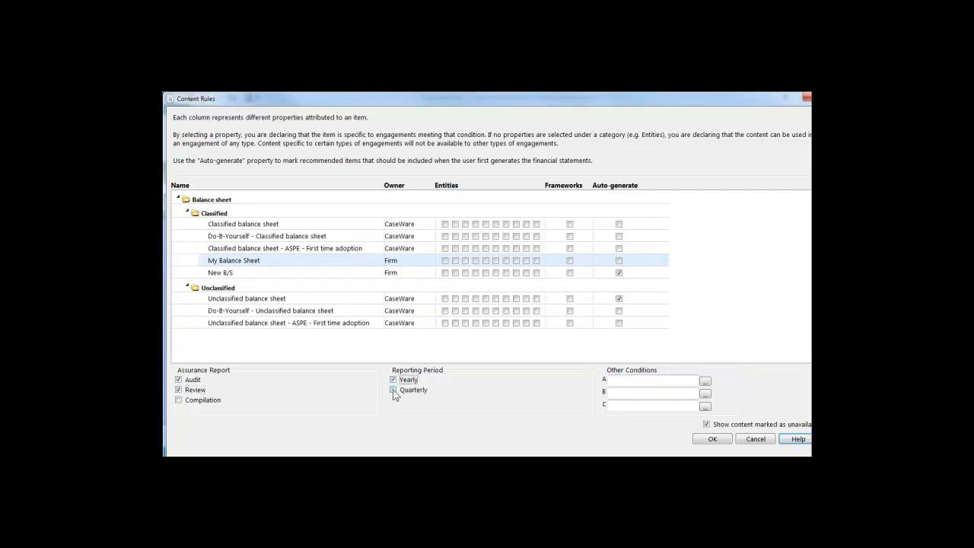
{"action": "left_click", "coordinate": [619, 261]}
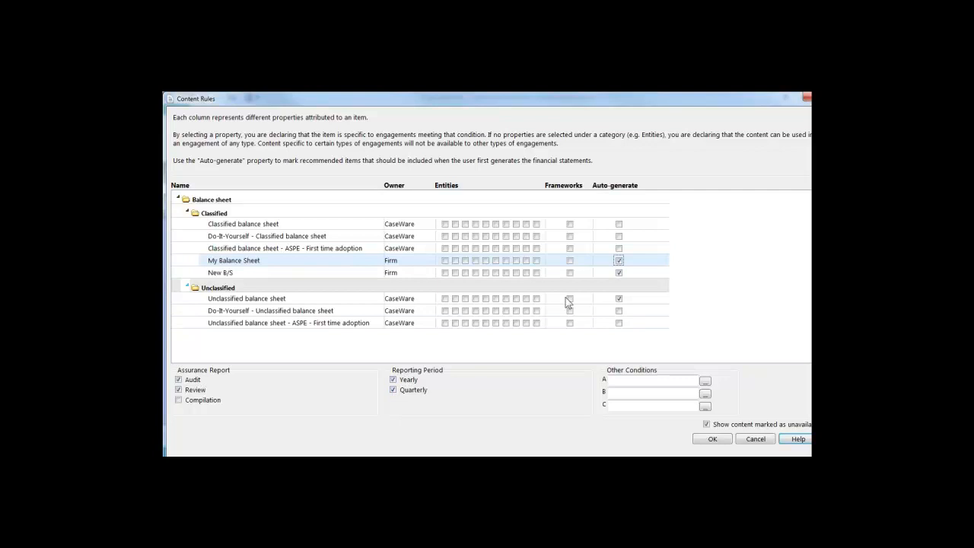
Step: Compare the New B/S and My Balance Sheet rules, then cancel the dialog without saving
{"action": "left_click", "coordinate": [250, 273]}
{"action": "left_click", "coordinate": [255, 264]}
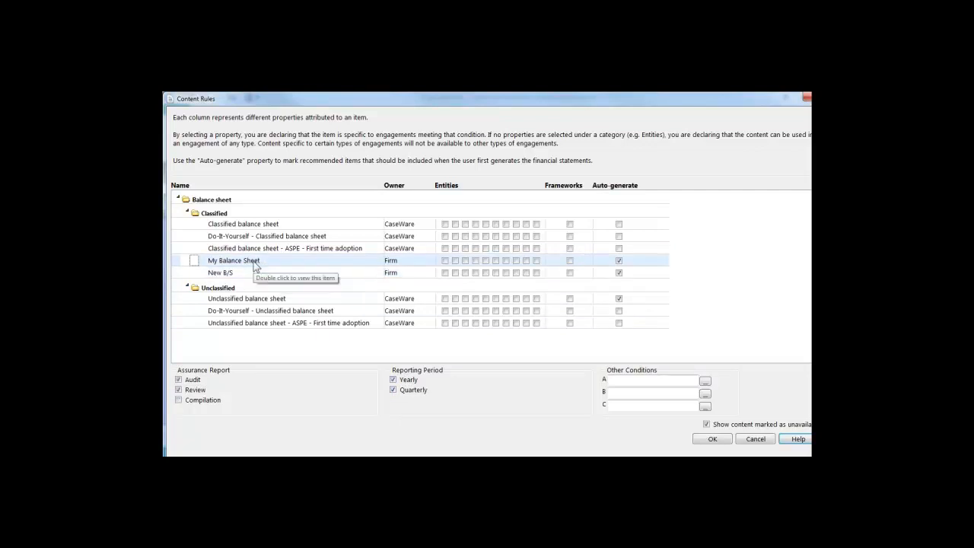
{"action": "left_click", "coordinate": [248, 274]}
{"action": "left_click", "coordinate": [254, 264]}
{"action": "left_click", "coordinate": [249, 273]}
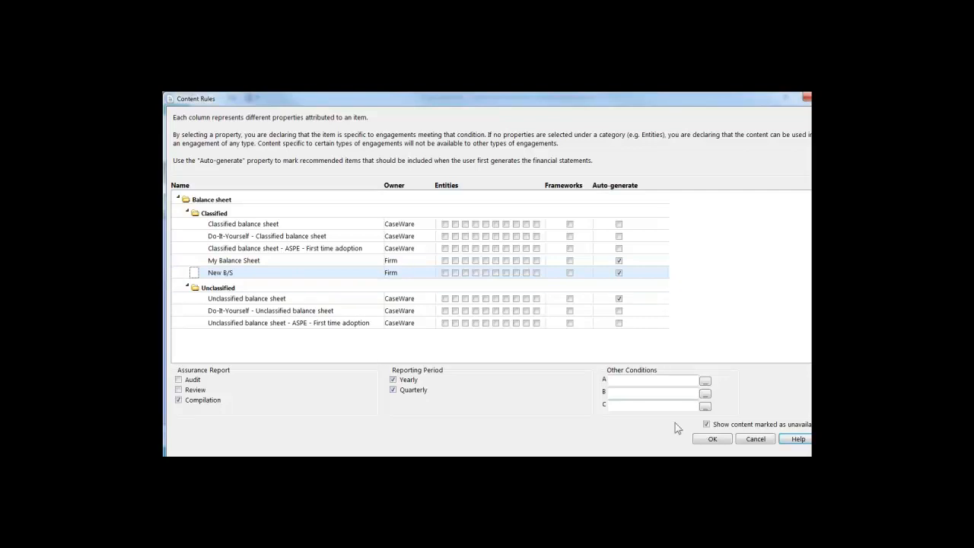
{"action": "left_click", "coordinate": [764, 444]}
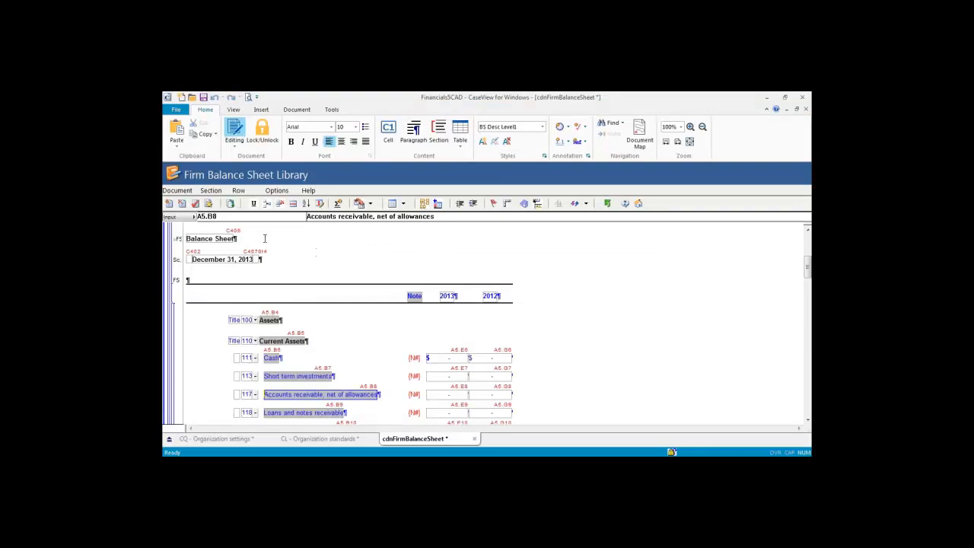
Step: Close the cdnFirmBalanceSheet library and open the Notes to the Financial Statements 1 firm library
{"action": "left_click", "coordinate": [607, 204]}
{"action": "scroll", "coordinate": [487, 297], "scroll_direction": "down", "scroll_amount": 2}
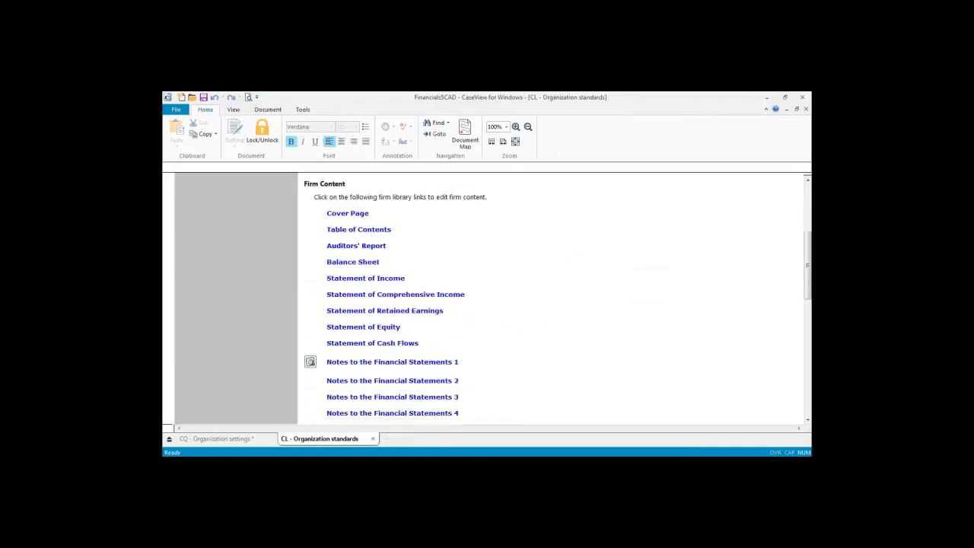
{"action": "left_click", "coordinate": [373, 363]}
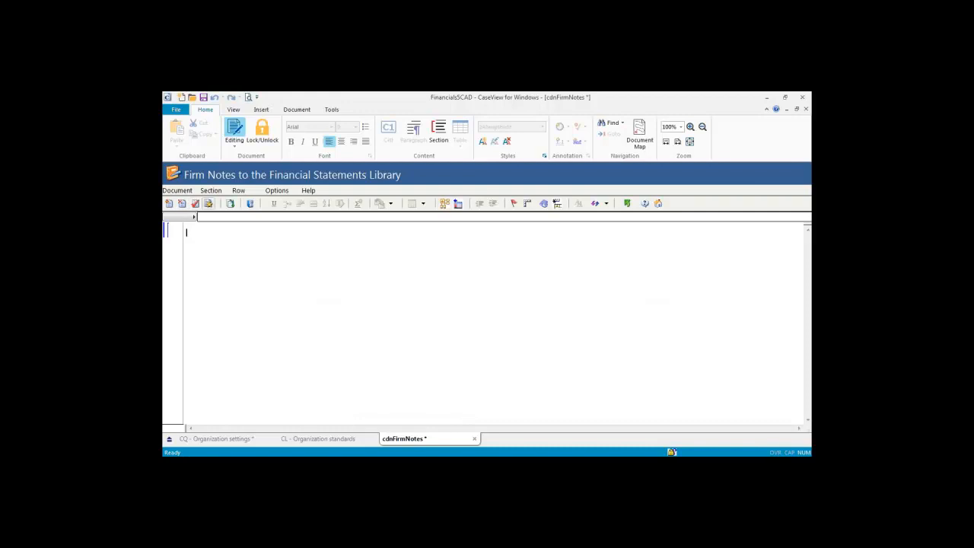
Step: Add firm content named 'New Note', keeping the area as Significant Accounting Policies
{"action": "left_click", "coordinate": [169, 203]}
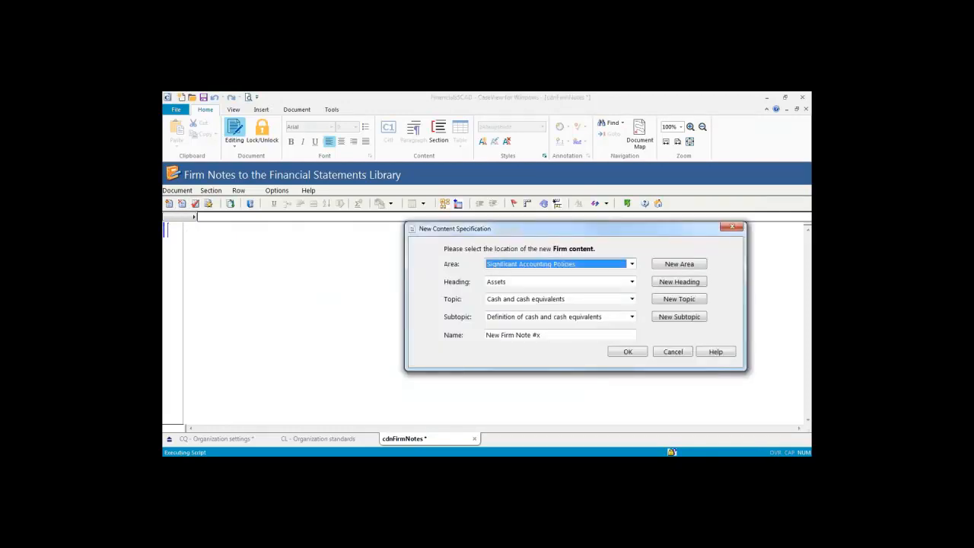
{"action": "left_click_drag", "start_coordinate": [611, 232], "coordinate": [387, 227]}
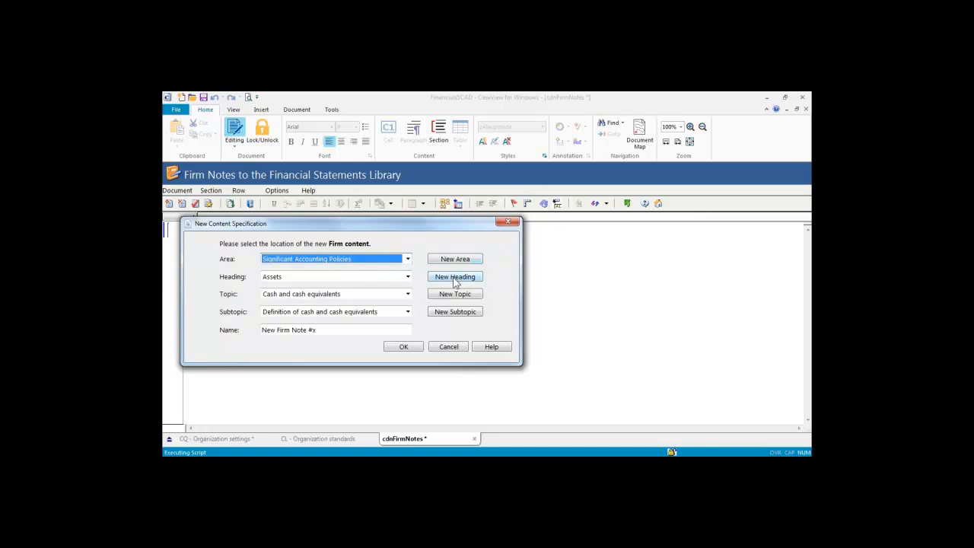
{"action": "left_click", "coordinate": [409, 261]}
{"action": "left_click", "coordinate": [385, 290]}
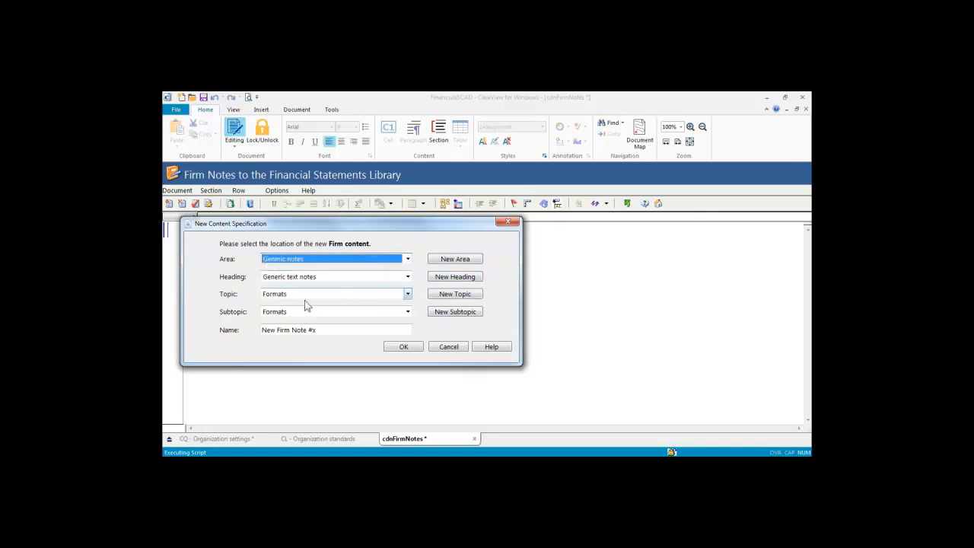
{"action": "left_click", "coordinate": [408, 261]}
{"action": "left_click", "coordinate": [392, 269]}
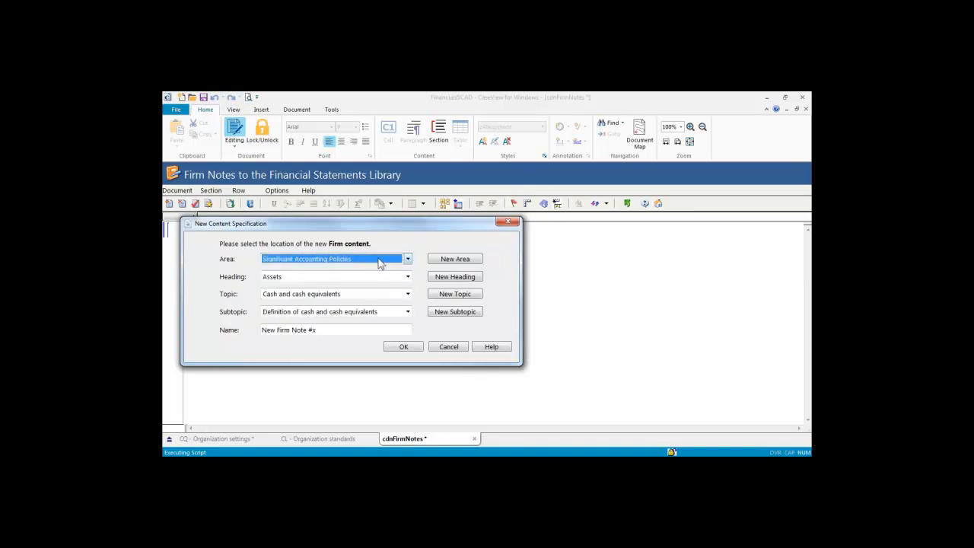
{"action": "left_click_drag", "start_coordinate": [331, 330], "coordinate": [278, 329]}
{"action": "type", "text": "Note"}
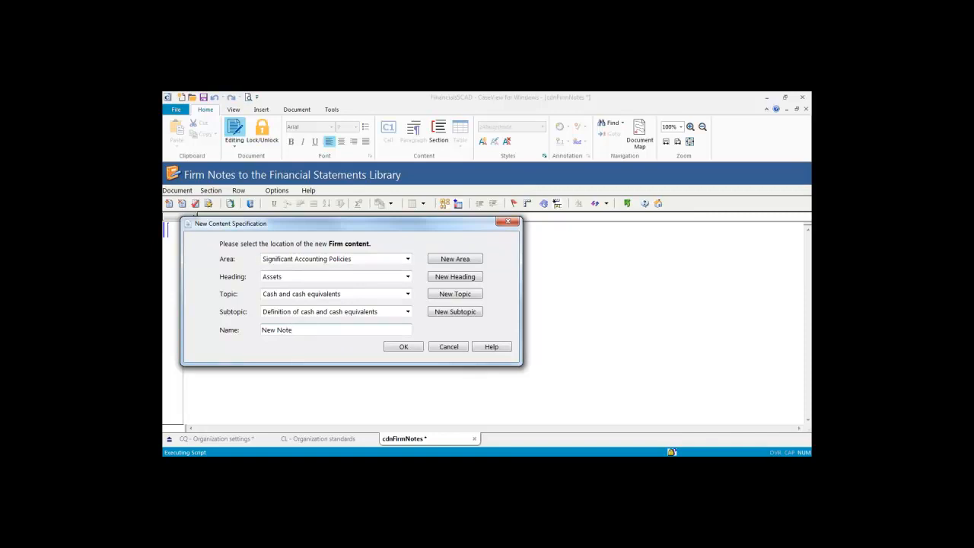
{"action": "left_click", "coordinate": [399, 348]}
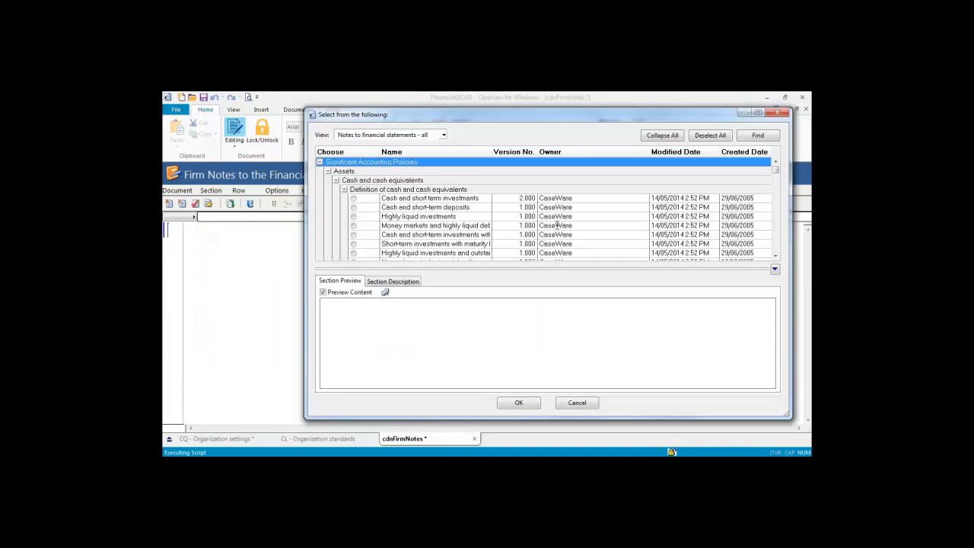
Step: Scroll through the available notes and preview the Current and accumulated provision note
{"action": "scroll", "coordinate": [778, 256], "scroll_direction": "down", "scroll_amount": 4}
{"action": "scroll", "coordinate": [778, 256], "scroll_direction": "down", "scroll_amount": 10}
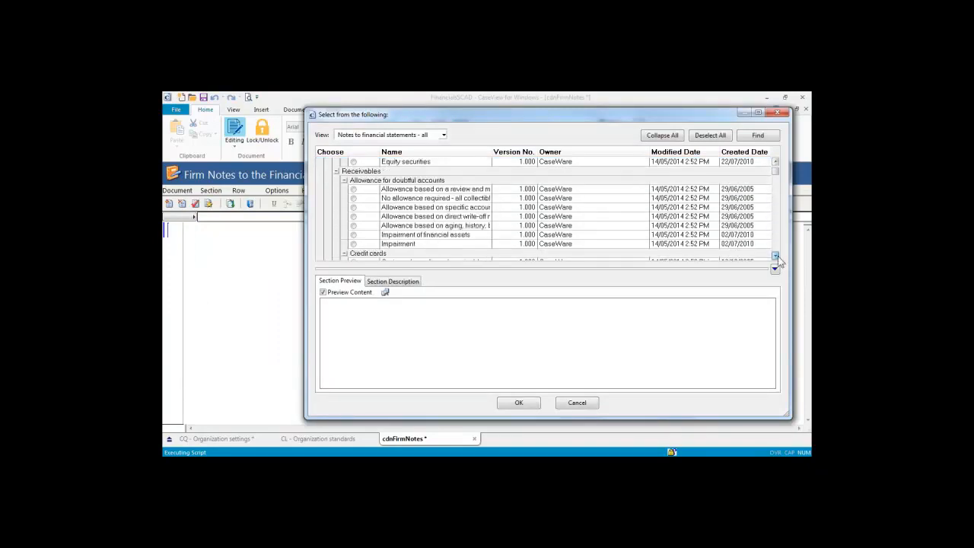
{"action": "scroll", "coordinate": [777, 256], "scroll_direction": "down", "scroll_amount": 8}
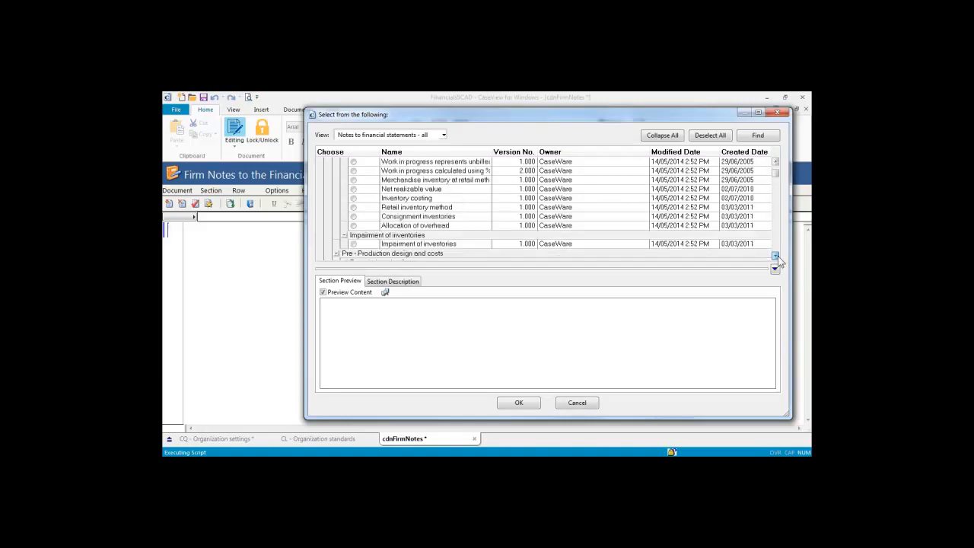
{"action": "scroll", "coordinate": [778, 256], "scroll_direction": "down", "scroll_amount": 8}
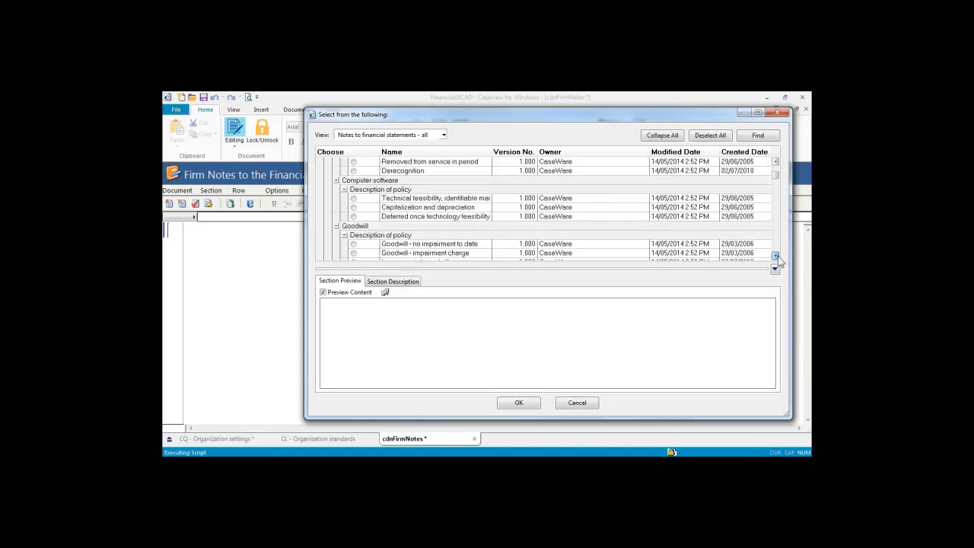
{"action": "scroll", "coordinate": [778, 256], "scroll_direction": "down", "scroll_amount": 8}
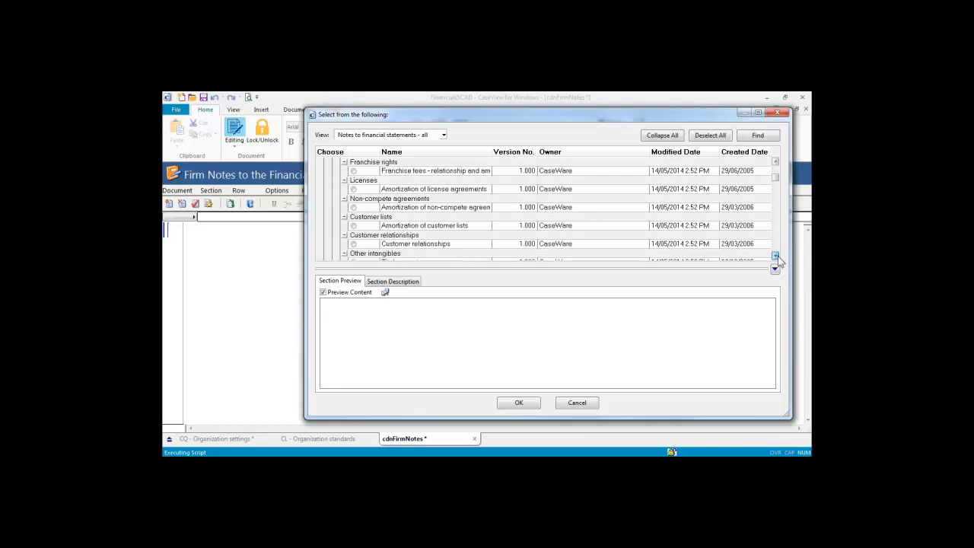
{"action": "scroll", "coordinate": [778, 255], "scroll_direction": "down", "scroll_amount": 8}
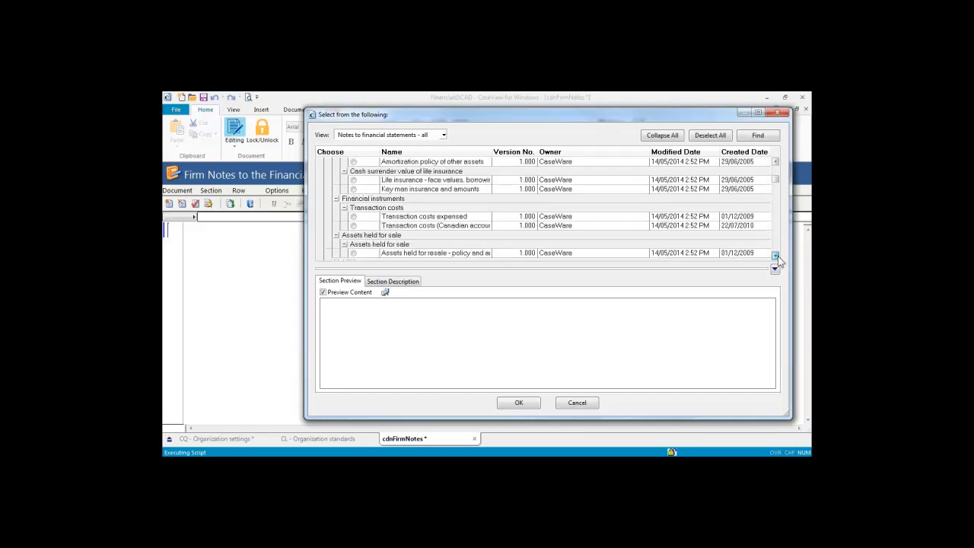
{"action": "scroll", "coordinate": [778, 255], "scroll_direction": "down", "scroll_amount": 8}
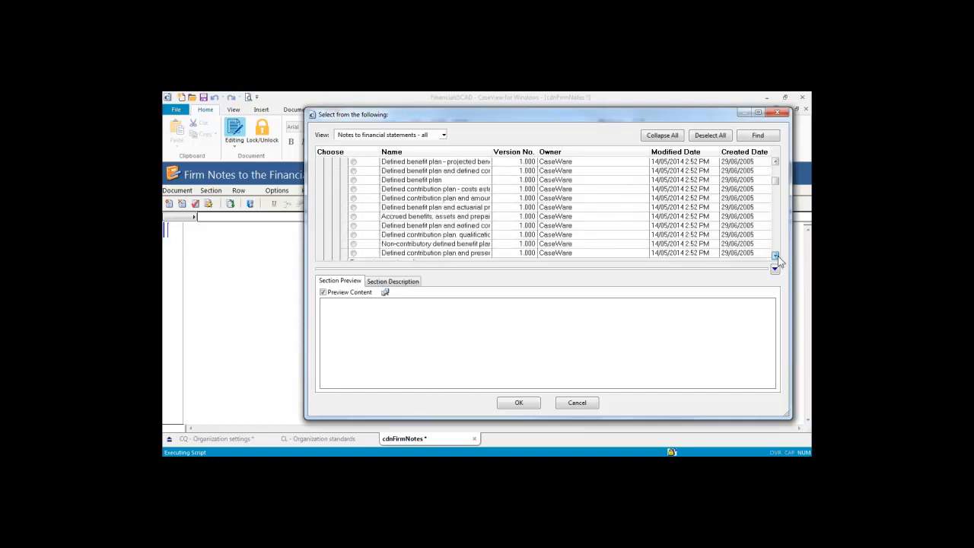
{"action": "scroll", "coordinate": [778, 256], "scroll_direction": "down", "scroll_amount": 8}
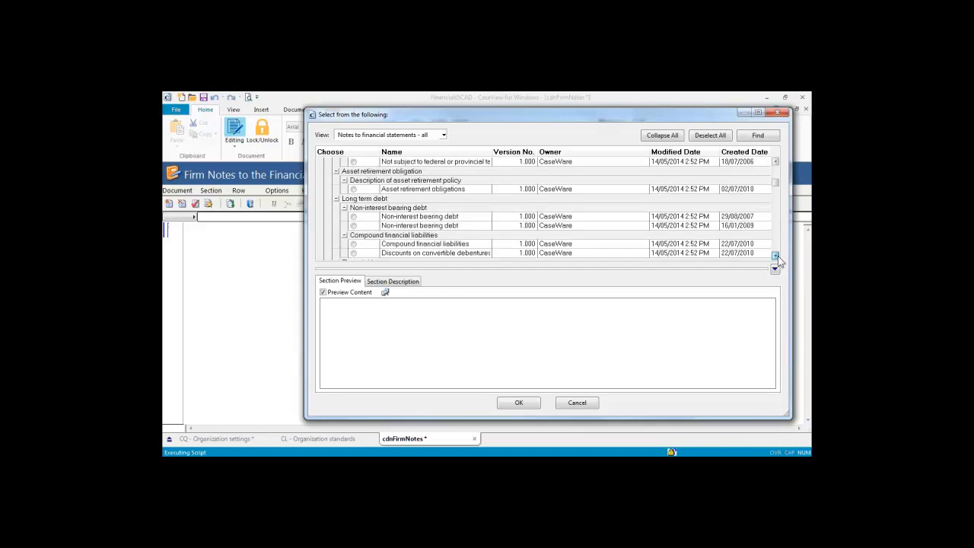
{"action": "scroll", "coordinate": [778, 256], "scroll_direction": "down", "scroll_amount": 8}
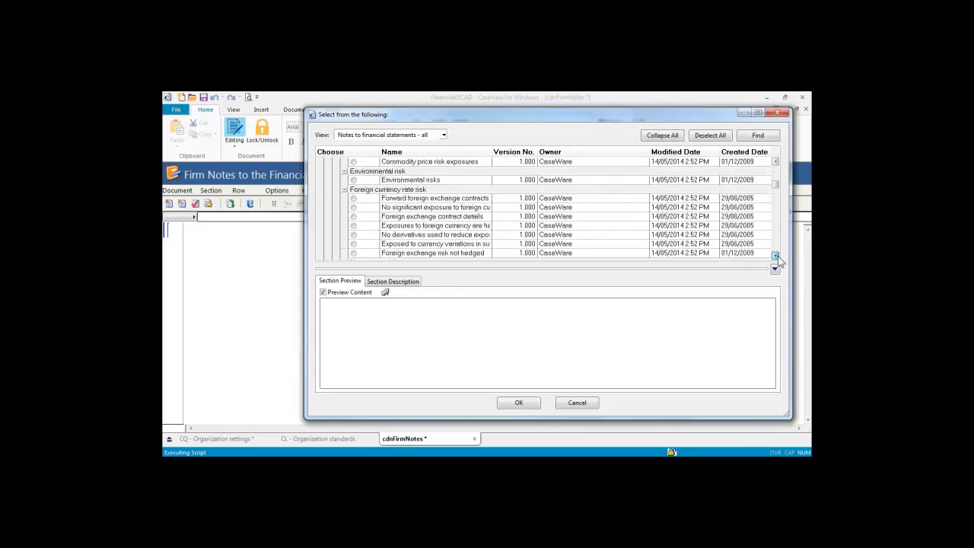
{"action": "scroll", "coordinate": [778, 256], "scroll_direction": "down", "scroll_amount": 8}
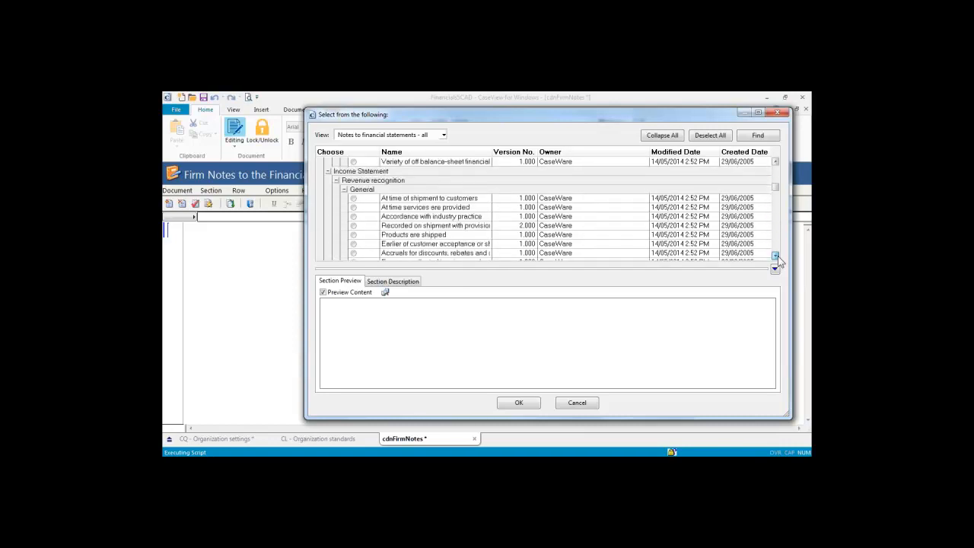
{"action": "scroll", "coordinate": [778, 256], "scroll_direction": "down", "scroll_amount": 8}
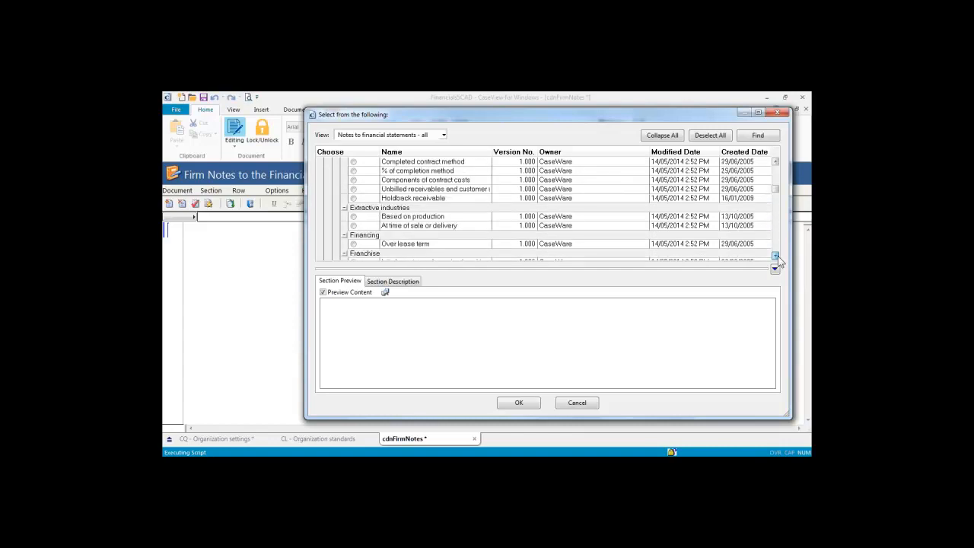
{"action": "scroll", "coordinate": [778, 256], "scroll_direction": "down", "scroll_amount": 8}
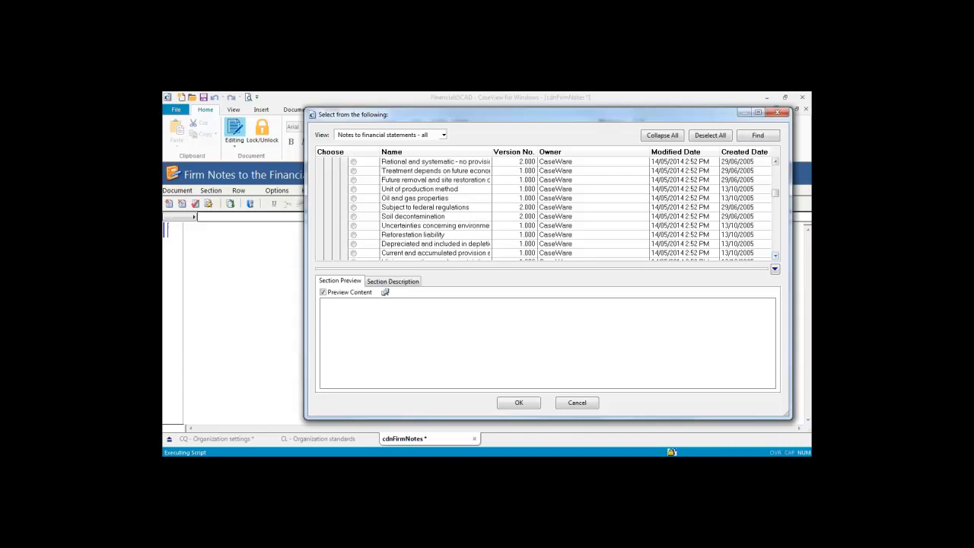
{"action": "left_click", "coordinate": [763, 253]}
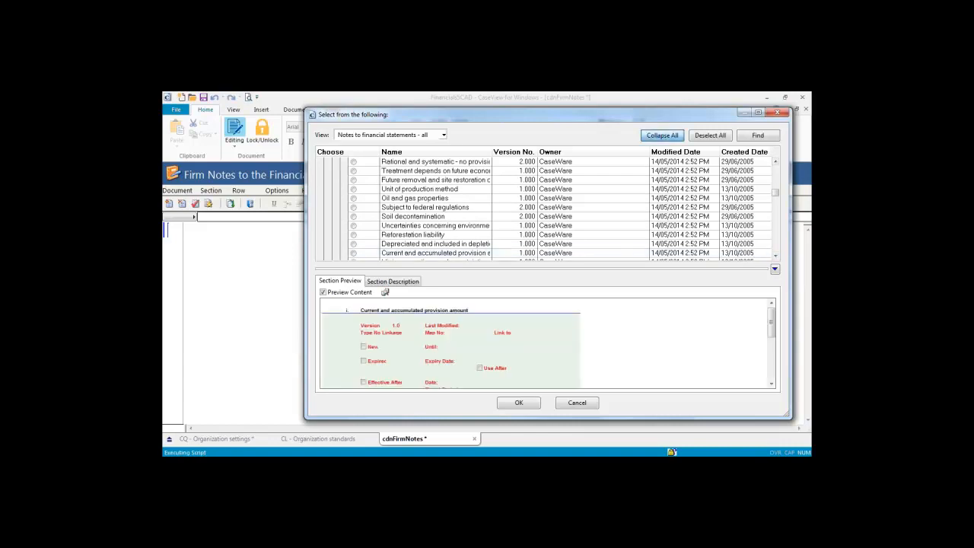
Step: Insert the Cash and short-term investments wording from Definition of cash and cash equivalents
{"action": "left_click", "coordinate": [662, 135]}
{"action": "left_click", "coordinate": [321, 163]}
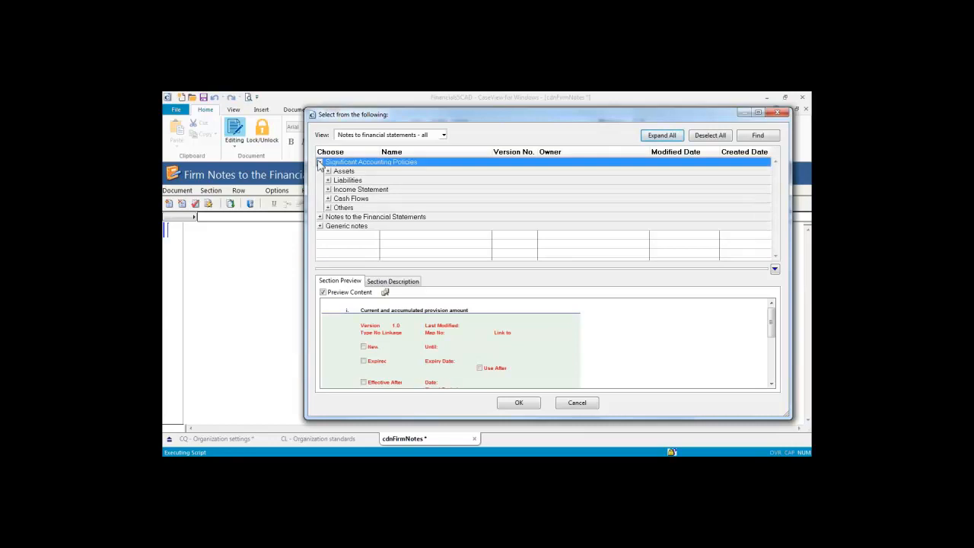
{"action": "left_click", "coordinate": [328, 172]}
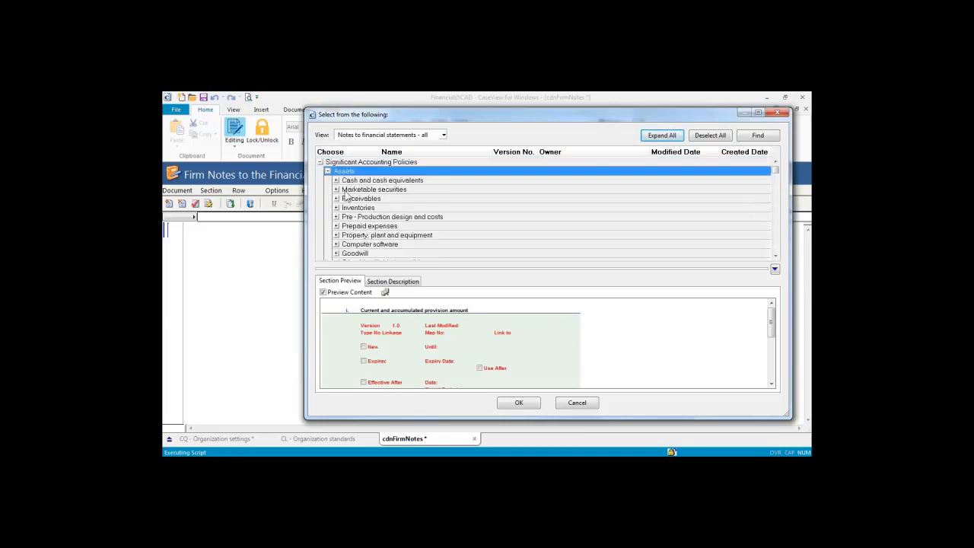
{"action": "left_click", "coordinate": [337, 180]}
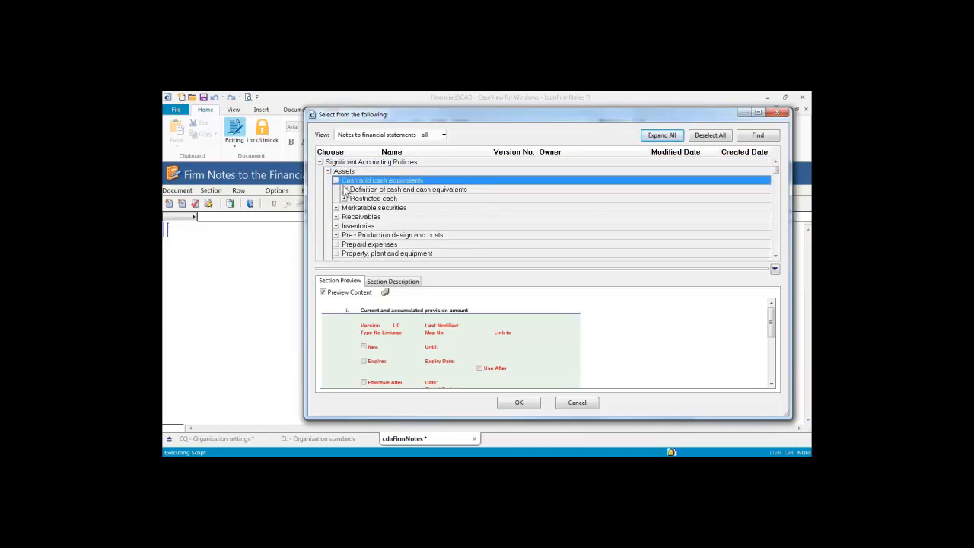
{"action": "left_click", "coordinate": [345, 190]}
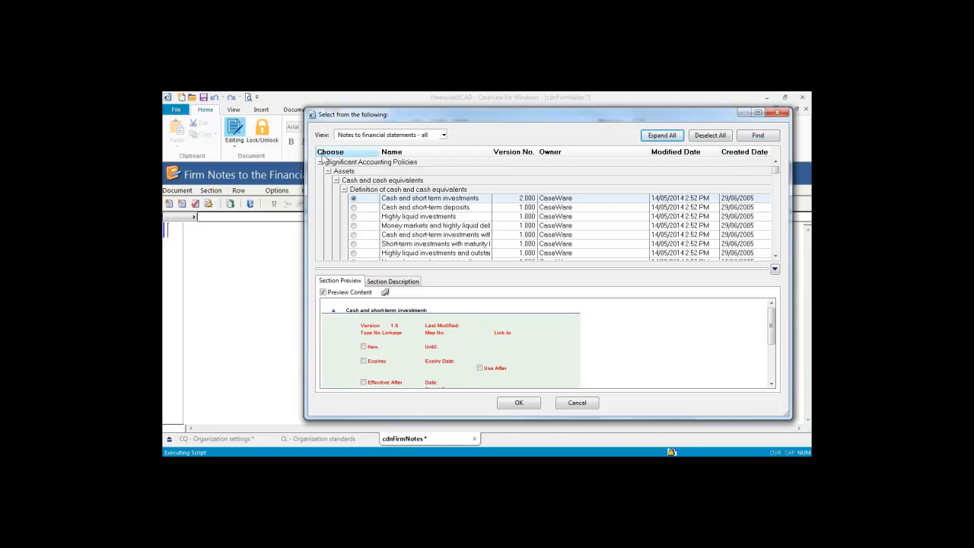
{"action": "left_click", "coordinate": [771, 383]}
{"action": "left_click", "coordinate": [771, 383]}
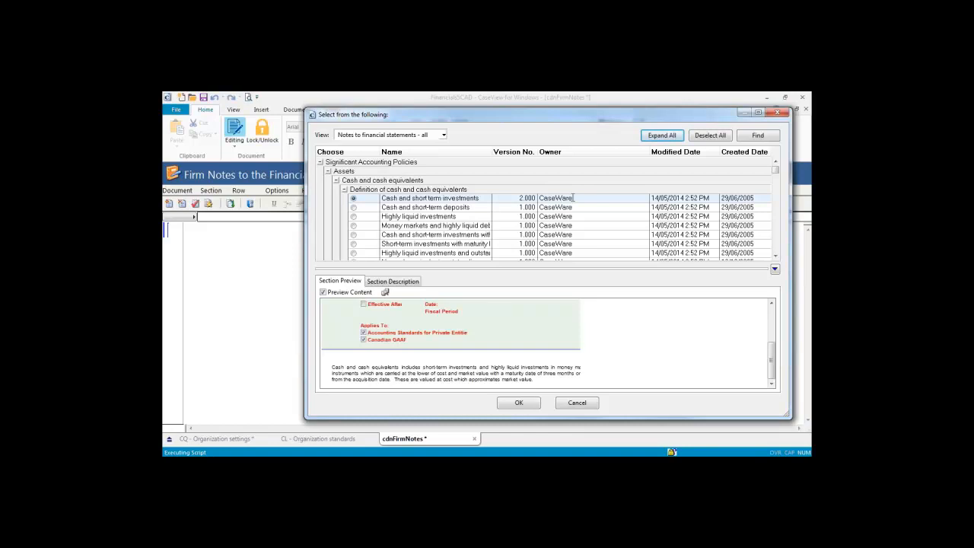
{"action": "left_click", "coordinate": [521, 405]}
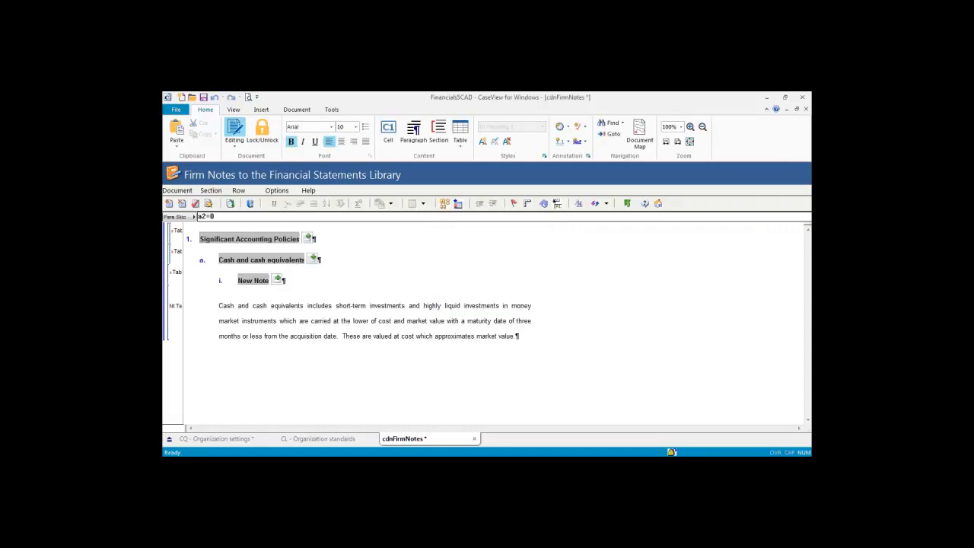
Step: Replace the note's closing market value sentence with 'Modifications.' and show its content-management details
{"action": "left_click_drag", "start_coordinate": [525, 335], "coordinate": [342, 336]}
{"action": "type", "text": "Mod"}
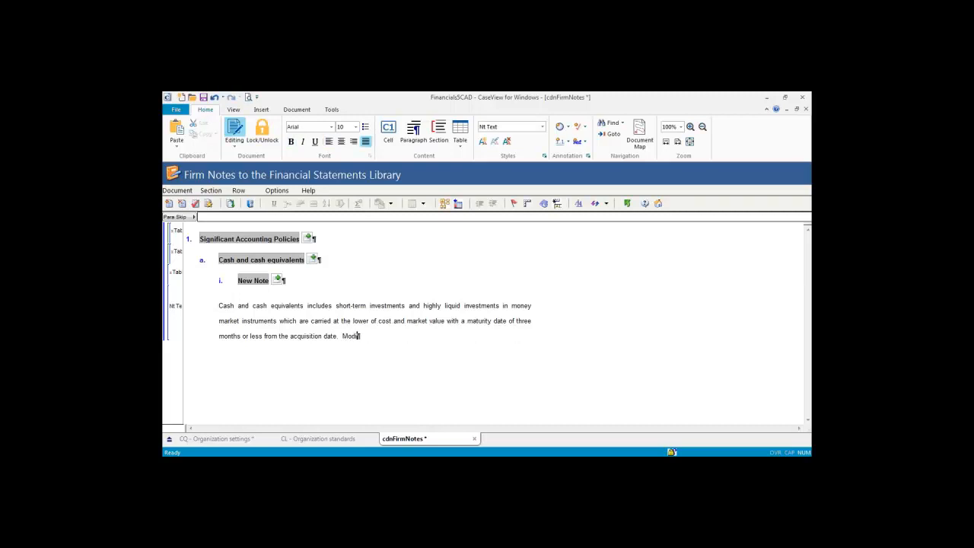
{"action": "type", "text": "ifications."}
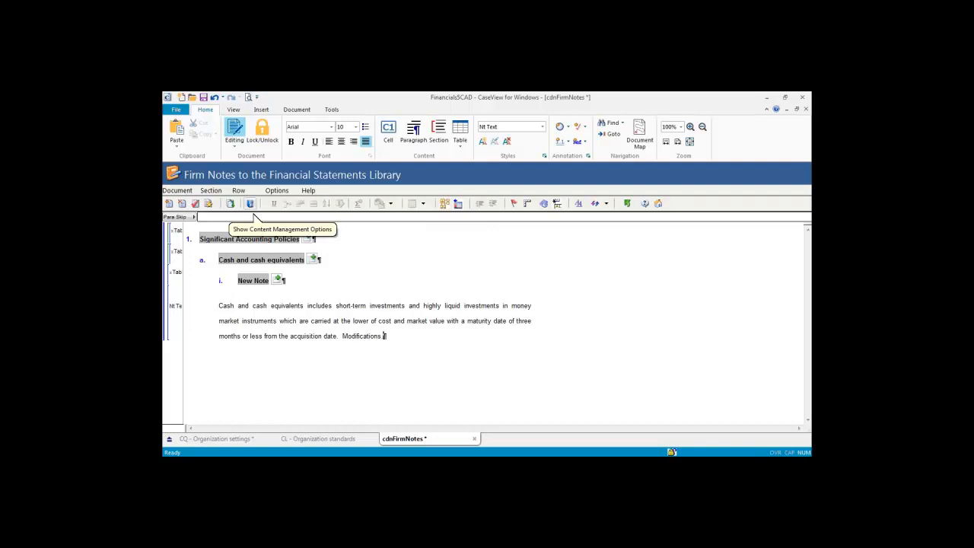
{"action": "left_click", "coordinate": [249, 204]}
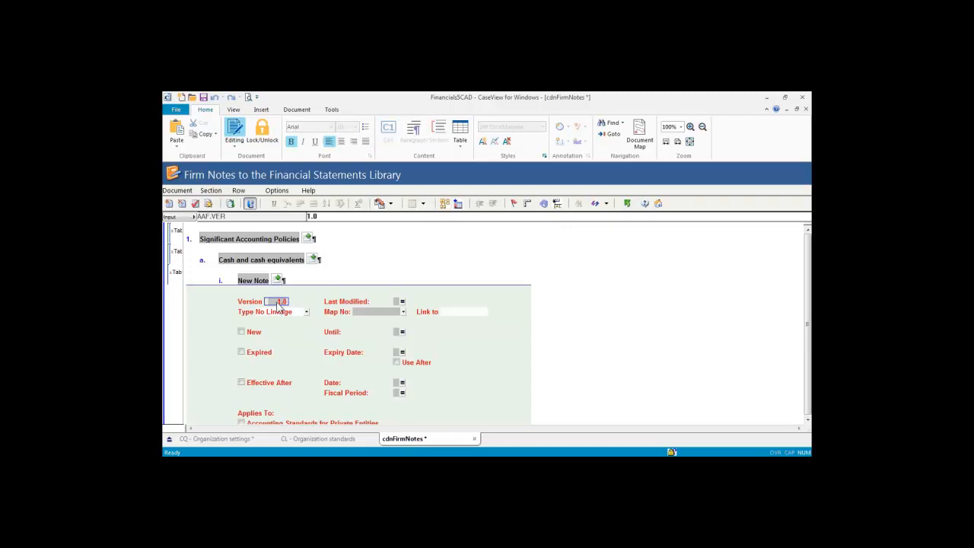
Step: Collapse New Note's properties panel to reveal the cash paragraph ending 'Modifications'
{"action": "scroll", "coordinate": [310, 367], "scroll_direction": "down", "scroll_amount": 3}
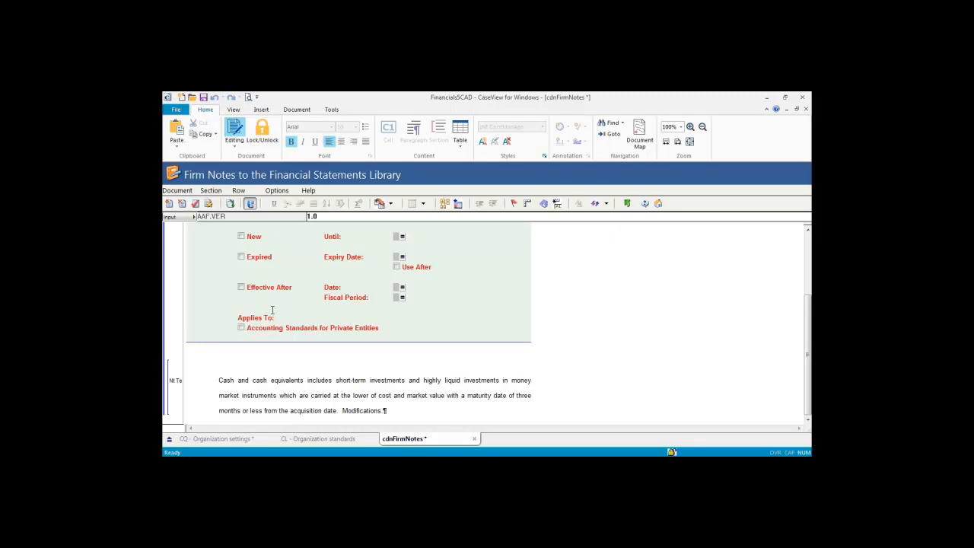
{"action": "left_click", "coordinate": [442, 350]}
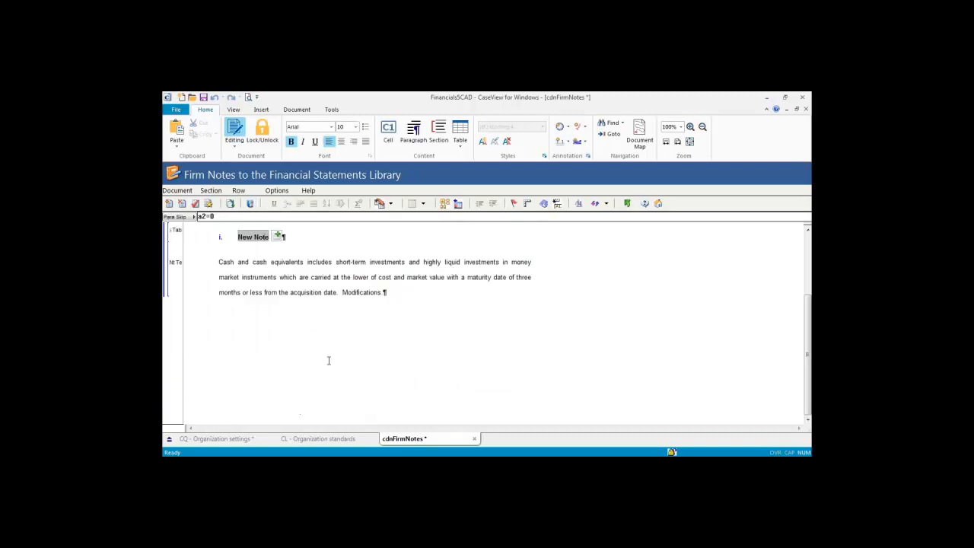
{"action": "scroll", "coordinate": [329, 360], "scroll_direction": "up", "scroll_amount": 2}
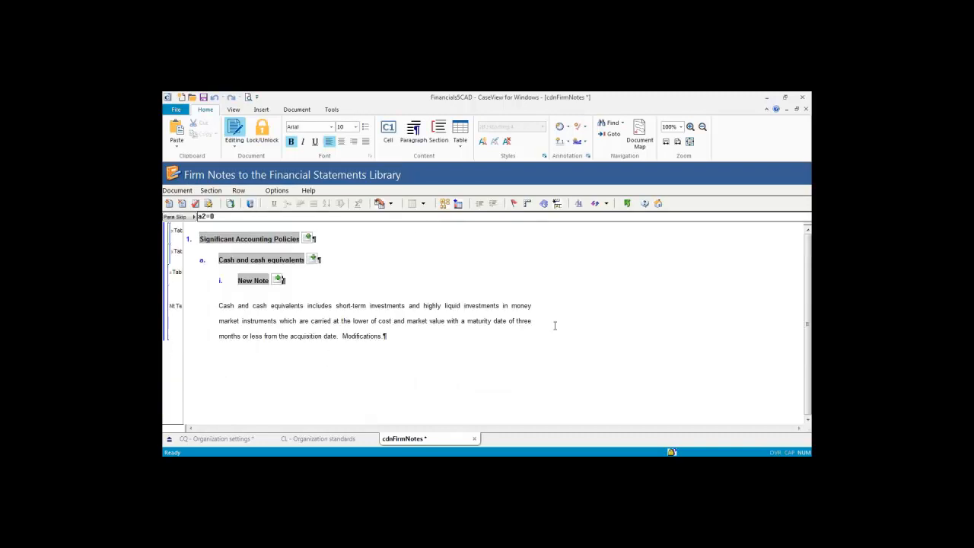
Step: Open Organization settings from the document list and mark Organization Standards as completed
{"action": "left_click", "coordinate": [627, 203]}
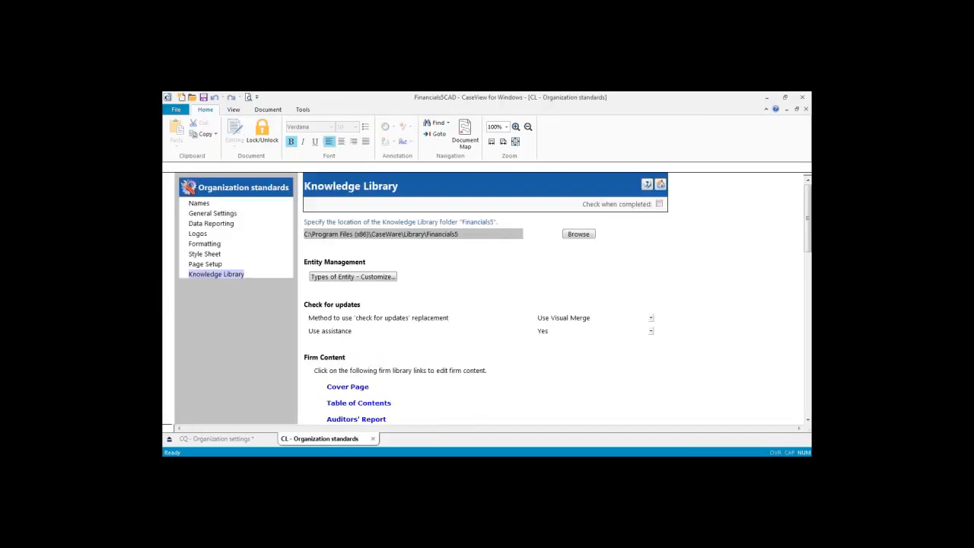
{"action": "left_click", "coordinate": [661, 185]}
{"action": "double_click", "coordinate": [304, 285]}
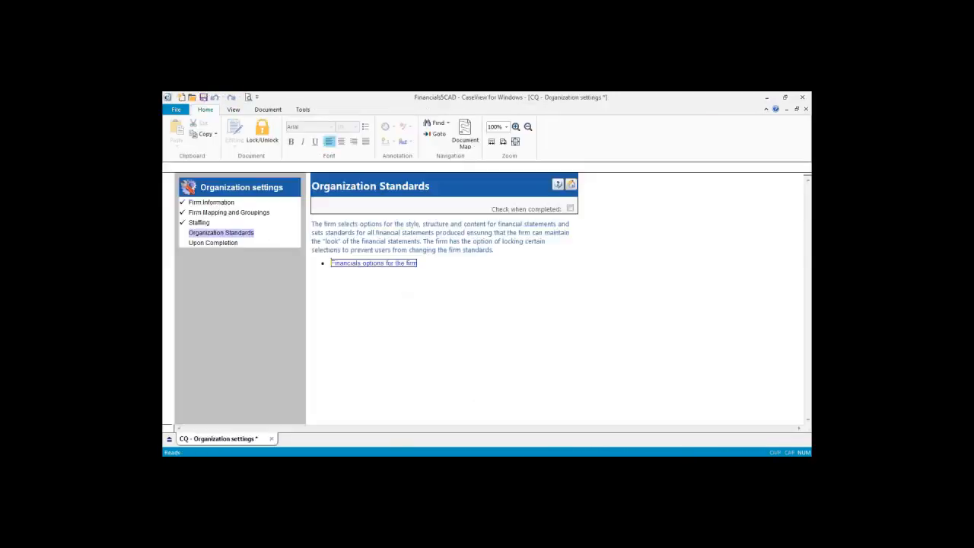
{"action": "left_click", "coordinate": [570, 208]}
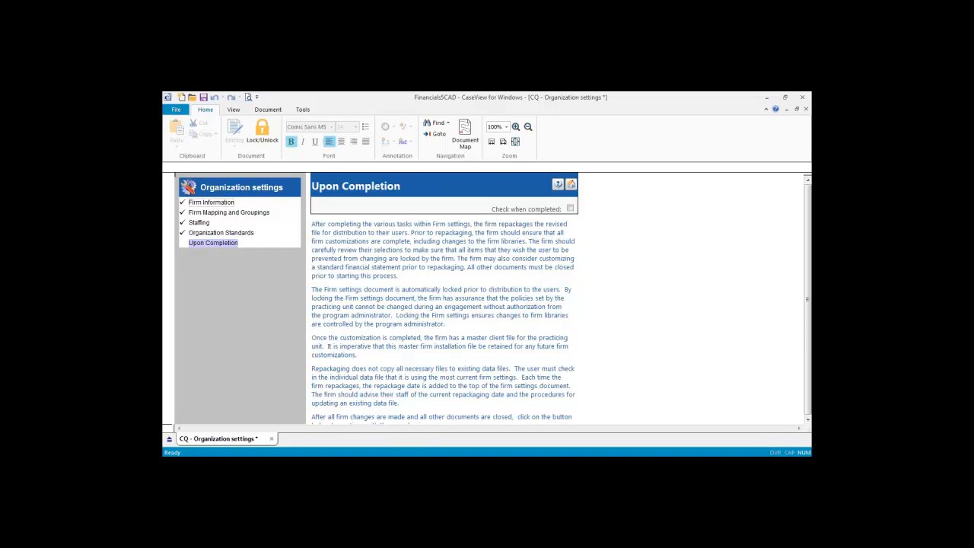
Step: Go to the Upon Completion step and bring its Repackage section into view
{"action": "left_click", "coordinate": [217, 242]}
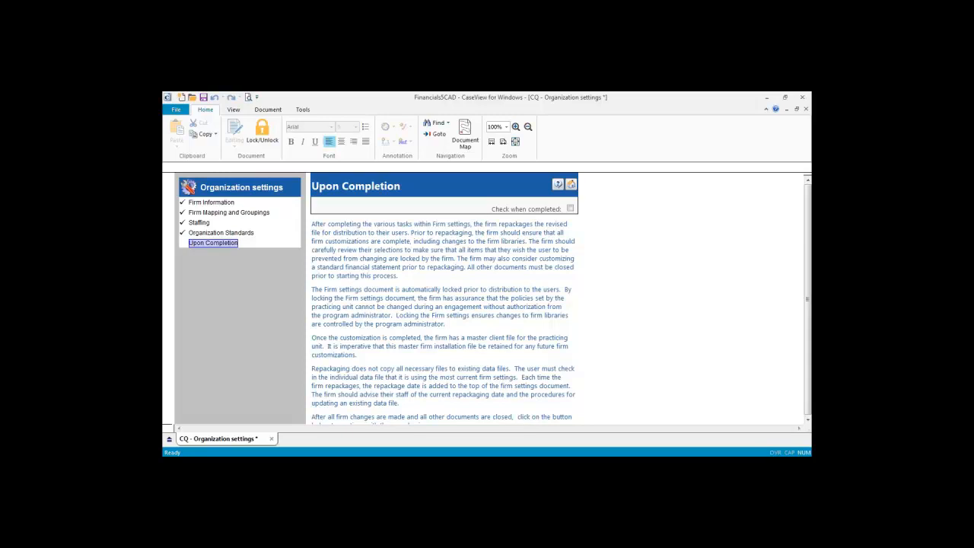
{"action": "left_click", "coordinate": [279, 340]}
{"action": "scroll", "coordinate": [278, 340], "scroll_direction": "down", "scroll_amount": 1}
{"action": "scroll", "coordinate": [279, 340], "scroll_direction": "up", "scroll_amount": 1}
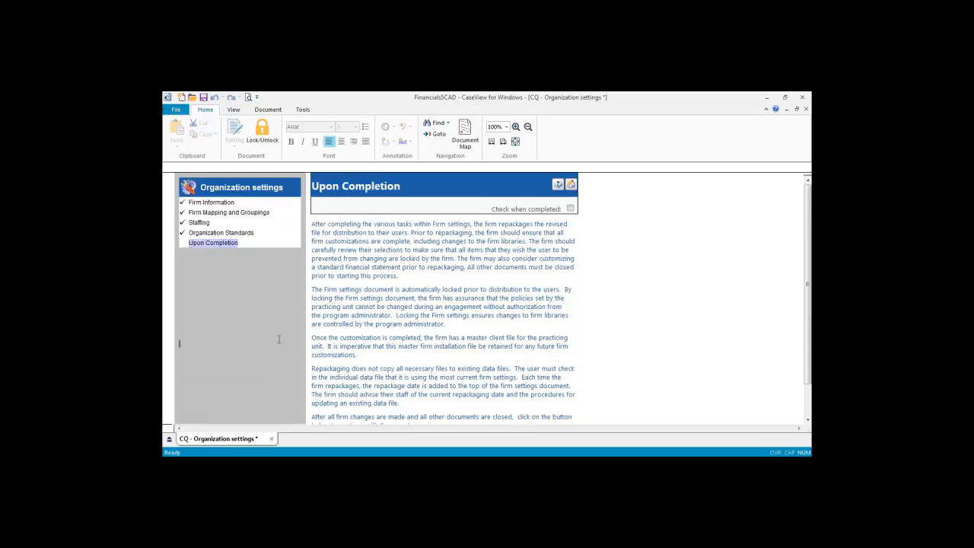
{"action": "scroll", "coordinate": [279, 339], "scroll_direction": "down", "scroll_amount": 1}
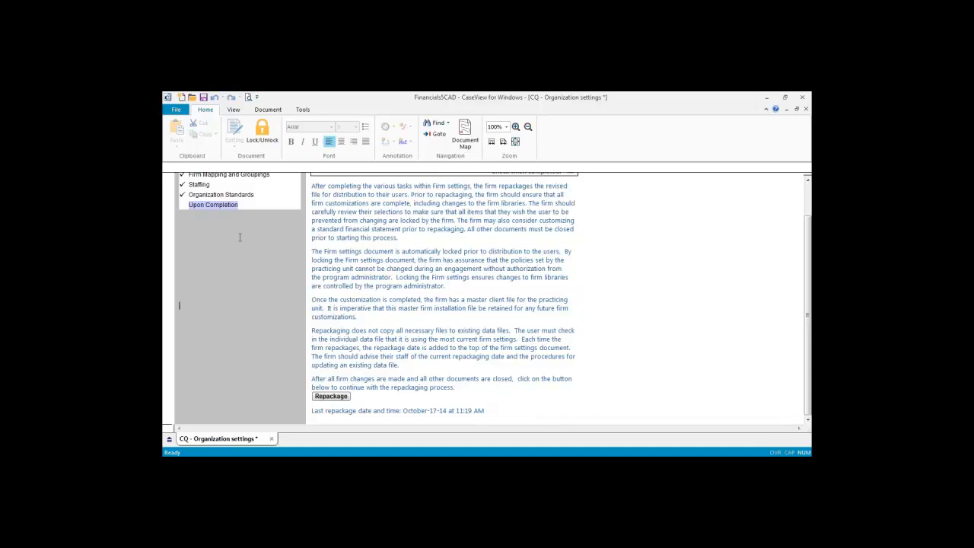
Step: Start repackaging the firm settings, entering and confirming a locking password
{"action": "left_click", "coordinate": [334, 397]}
{"action": "type", "text": "123"}
{"action": "key", "text": "Tab"}
{"action": "type", "text": "123"}
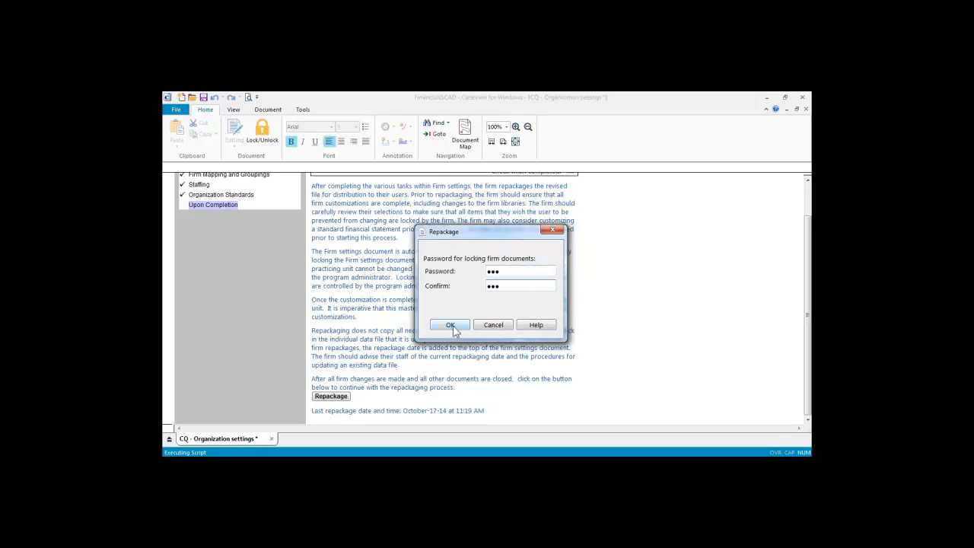
{"action": "left_click", "coordinate": [451, 325]}
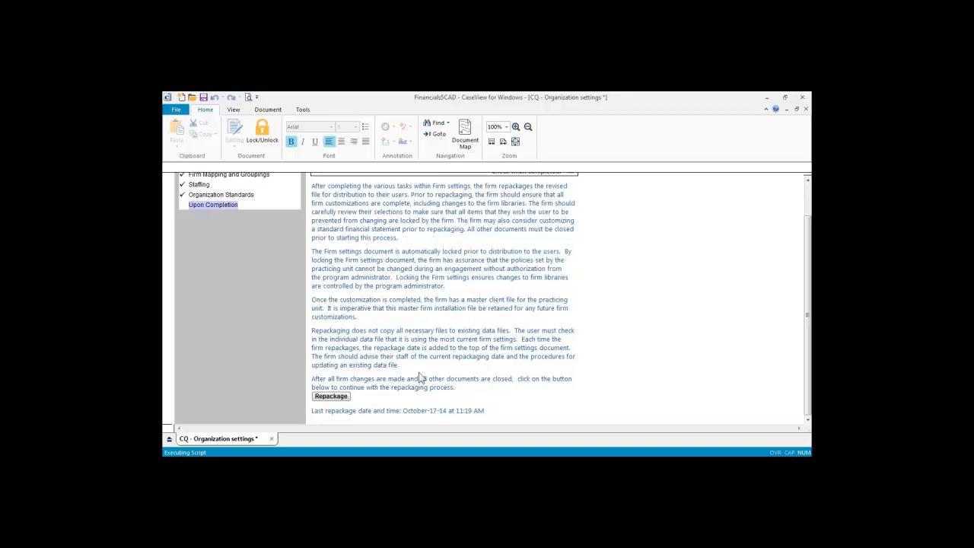
Step: Review the Create Template Package output path for Copy of Financials5CAD, then cancel package creation
{"action": "left_click_drag", "start_coordinate": [499, 254], "coordinate": [425, 96]}
{"action": "left_click", "coordinate": [513, 401]}
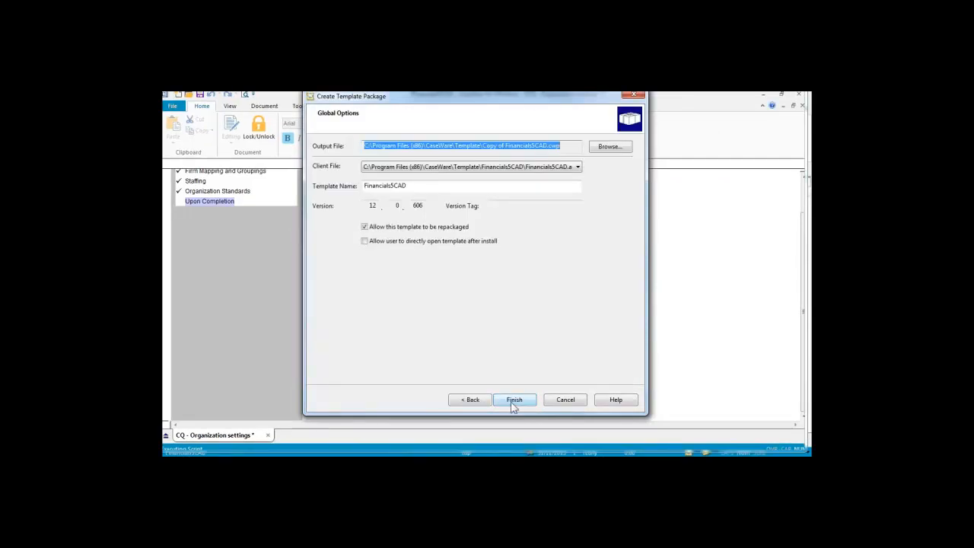
{"action": "left_click_drag", "start_coordinate": [561, 145], "coordinate": [548, 146]}
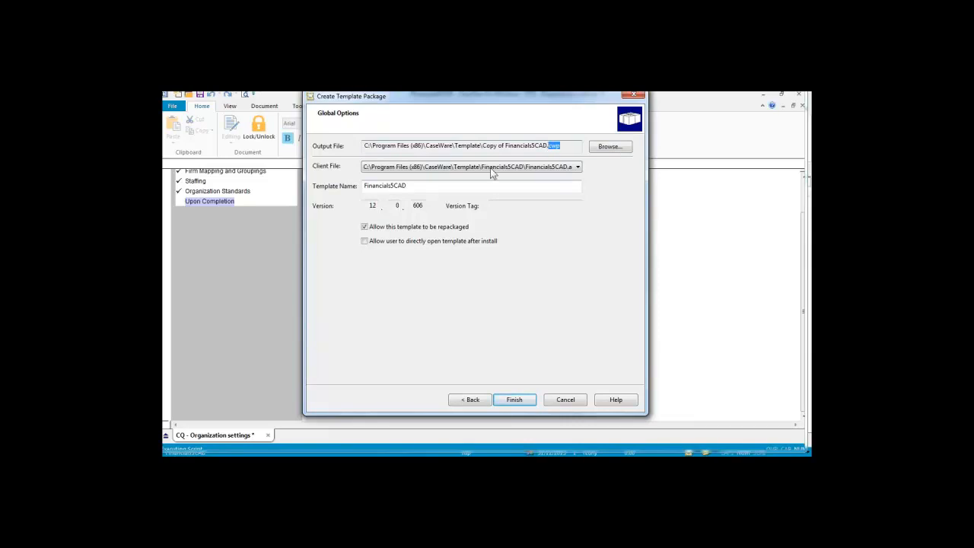
{"action": "left_click_drag", "start_coordinate": [482, 145], "coordinate": [364, 145]}
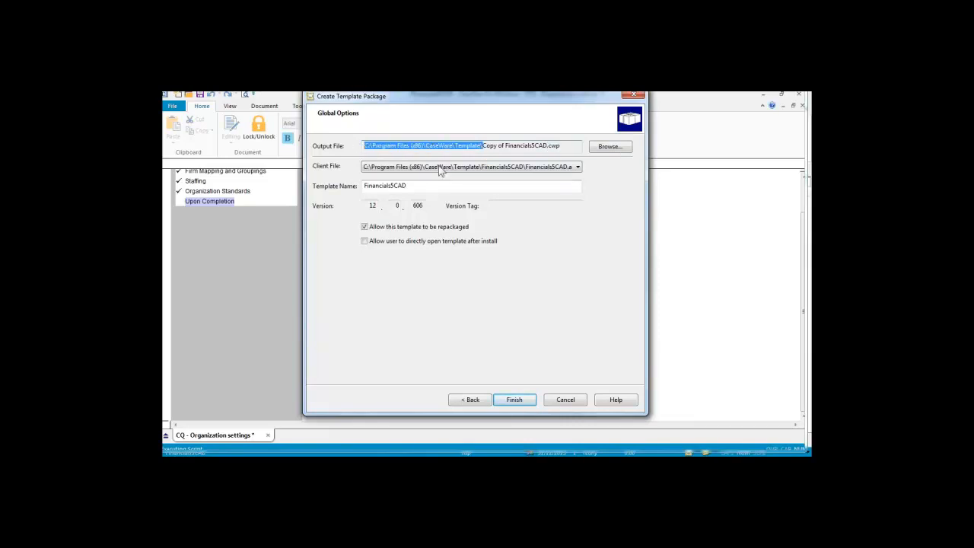
{"action": "left_click_drag", "start_coordinate": [548, 146], "coordinate": [481, 145]}
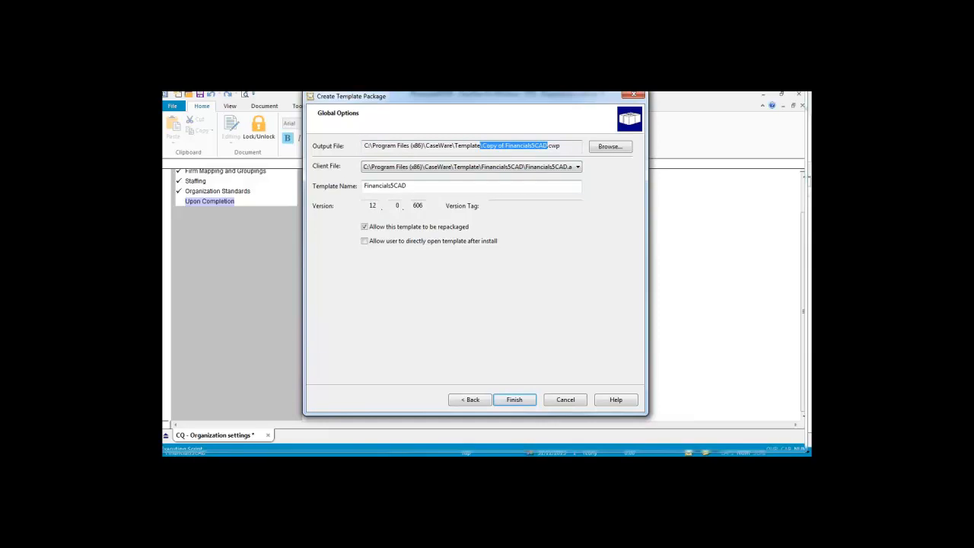
{"action": "left_click", "coordinate": [609, 146]}
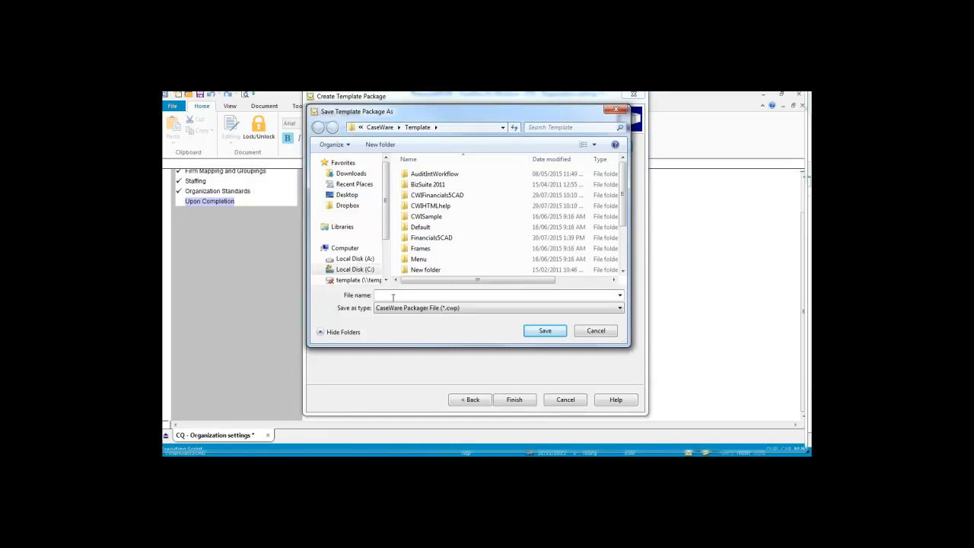
{"action": "left_click", "coordinate": [594, 331]}
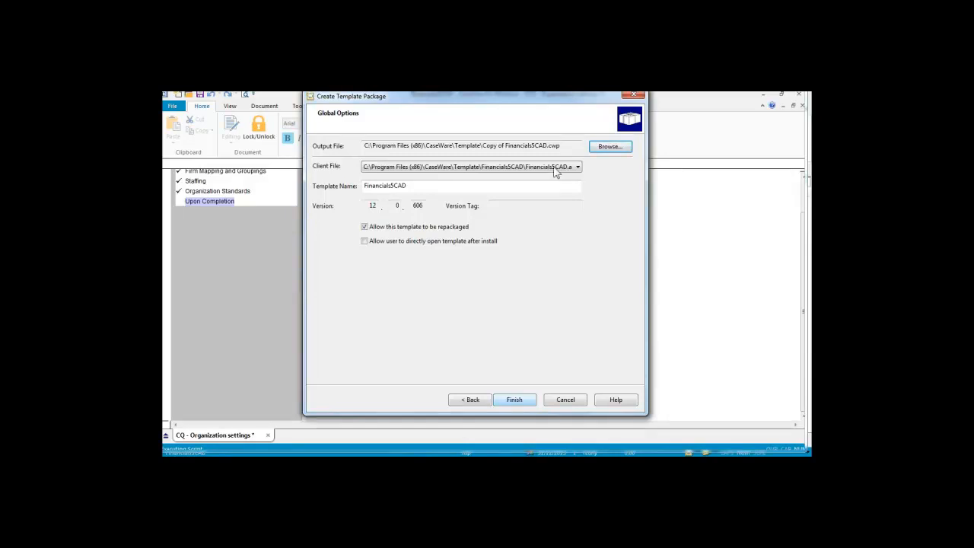
{"action": "left_click", "coordinate": [633, 96]}
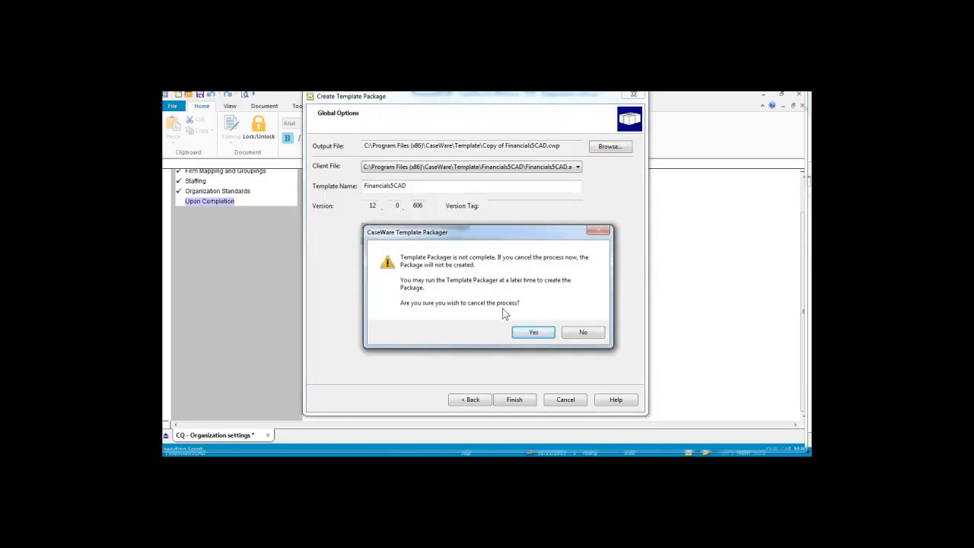
{"action": "left_click", "coordinate": [533, 332]}
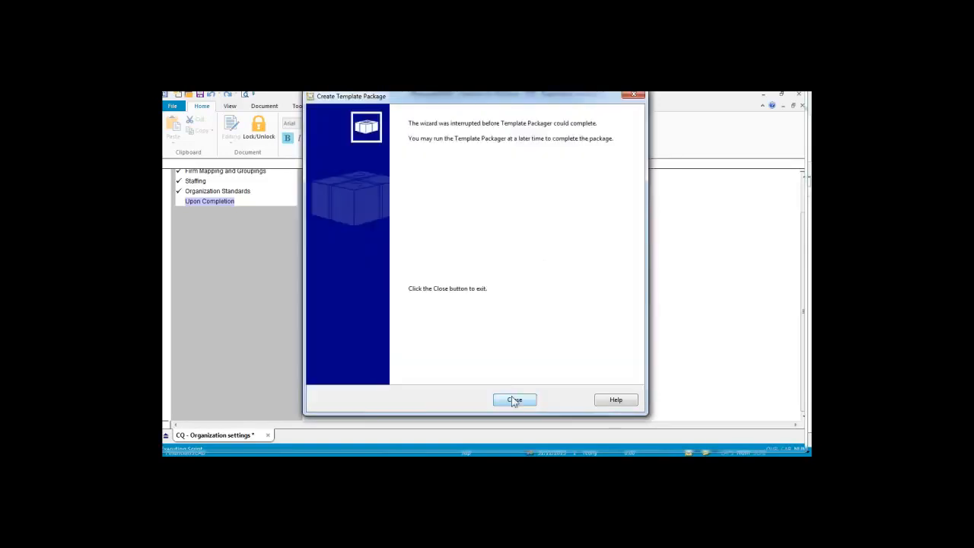
Step: Close the interrupted wizard, mark Upon Completion completed, and bring the Canadian GAAP folder forward
{"action": "left_click", "coordinate": [514, 400]}
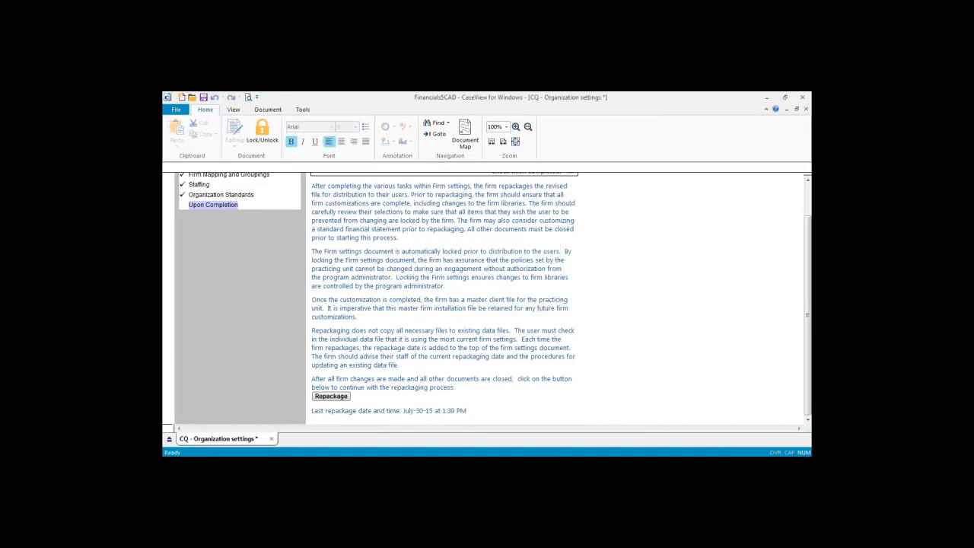
{"action": "left_click", "coordinate": [570, 209]}
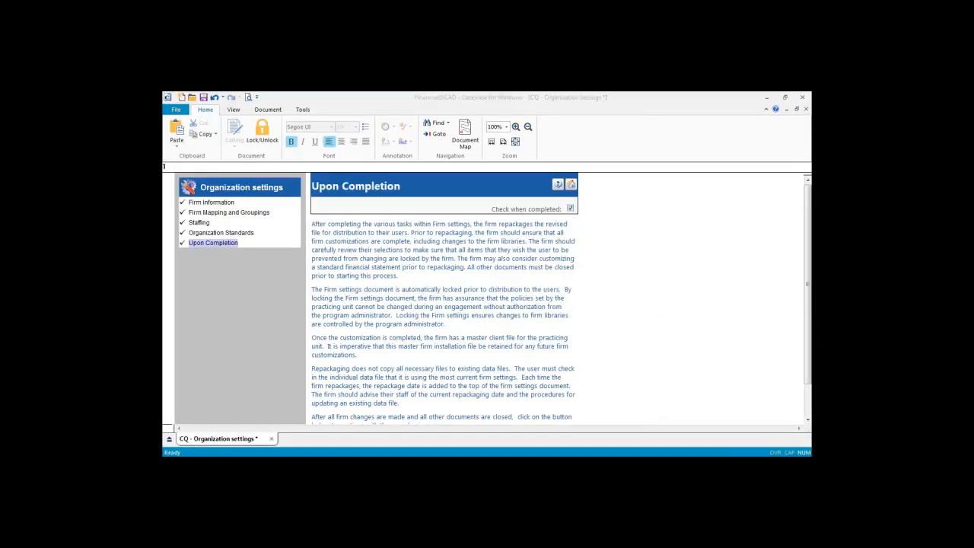
{"action": "left_click", "coordinate": [200, 366]}
{"action": "left_click_drag", "start_coordinate": [484, 107], "coordinate": [429, 117]}
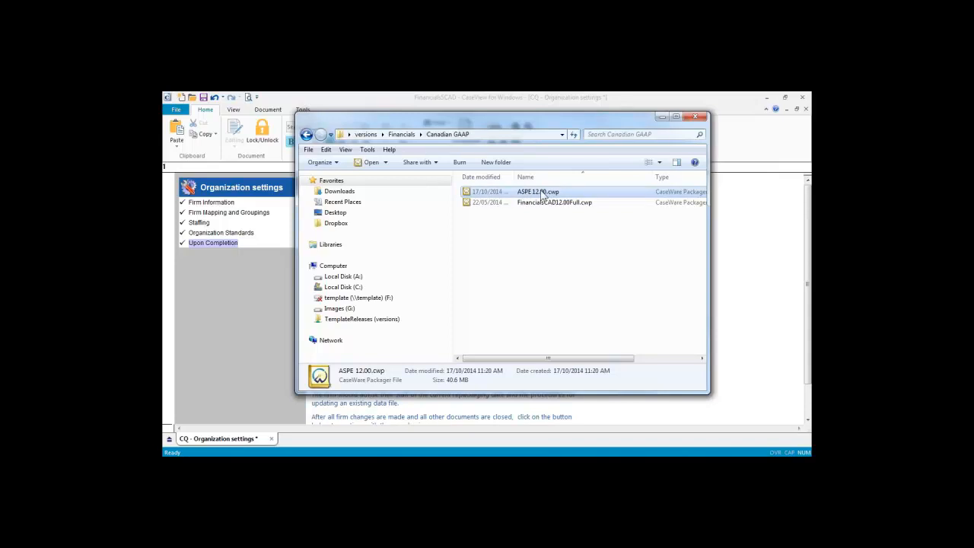
Step: Start installing the ASPE 12.00.cwp template and accept the license, then cancel and close the installer
{"action": "double_click", "coordinate": [542, 195]}
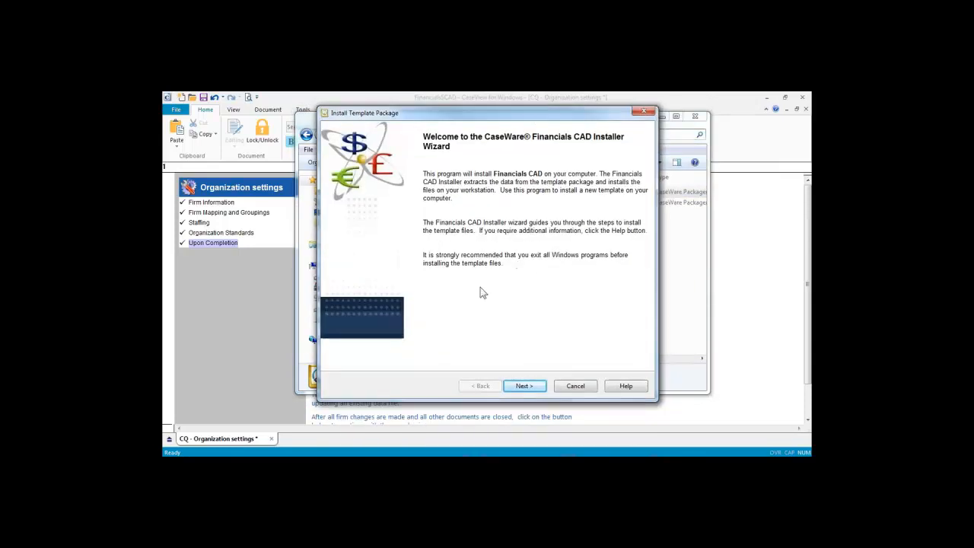
{"action": "left_click", "coordinate": [524, 386]}
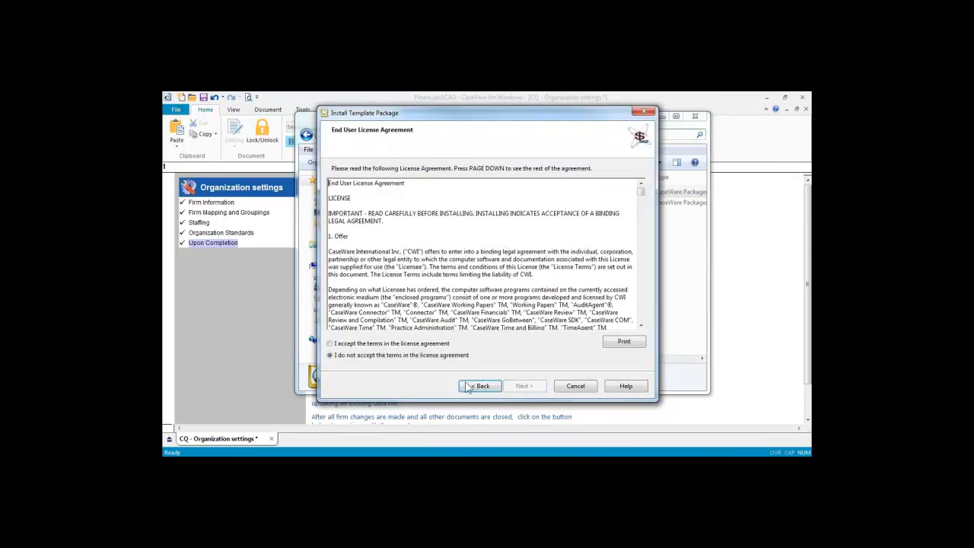
{"action": "left_click", "coordinate": [331, 343]}
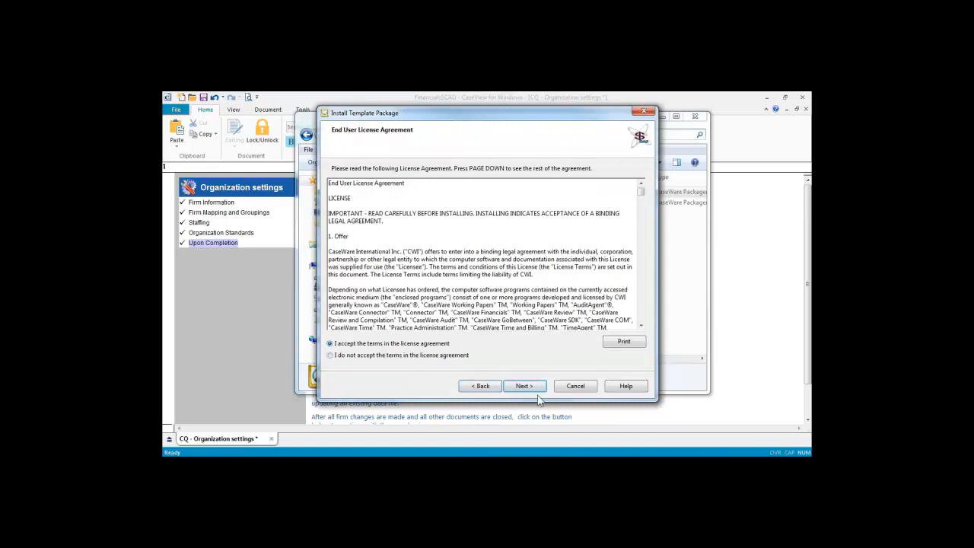
{"action": "left_click", "coordinate": [538, 390]}
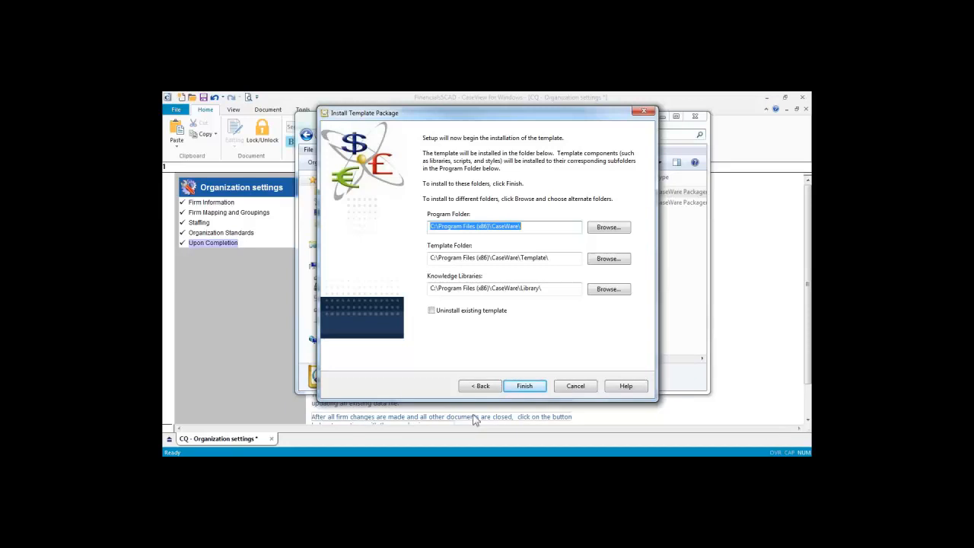
{"action": "left_click", "coordinate": [567, 388]}
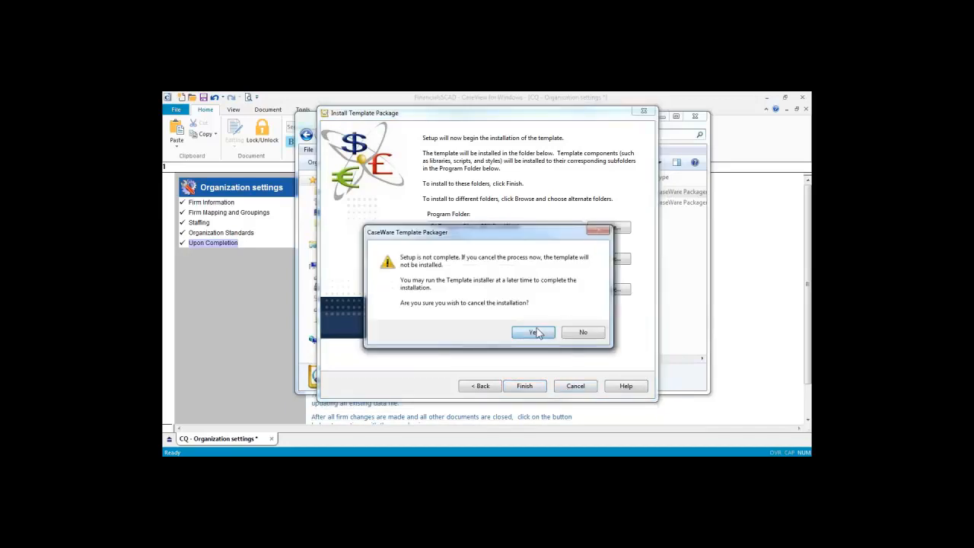
{"action": "left_click", "coordinate": [534, 332]}
{"action": "left_click", "coordinate": [532, 387]}
Step: Close the Canadian GAAP folder window to return to Organization settings
{"action": "left_click", "coordinate": [695, 117]}
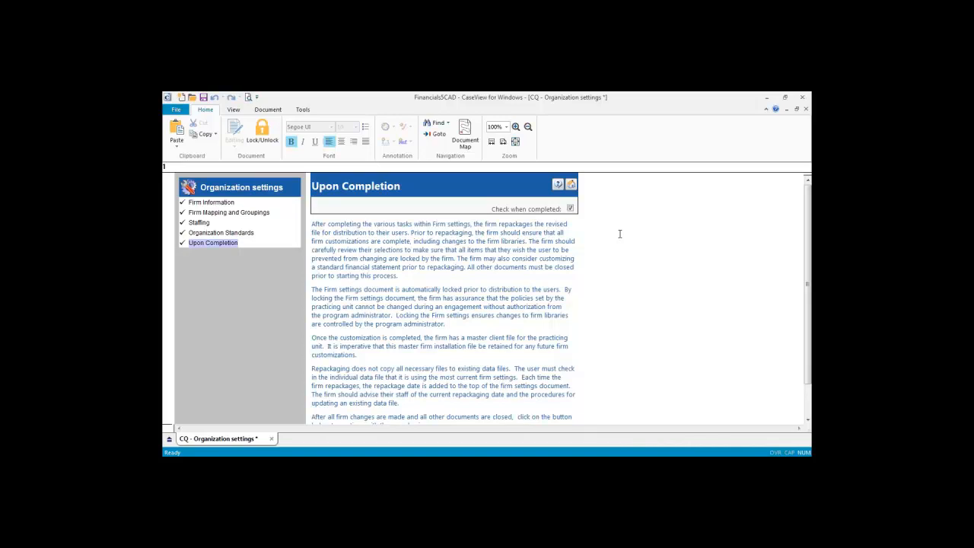
Step: Close the ABC Company file and the empty CaseView window, then reopen ABC Company
{"action": "left_click", "coordinate": [571, 185]}
{"action": "left_click", "coordinate": [176, 110]}
{"action": "left_click", "coordinate": [186, 173]}
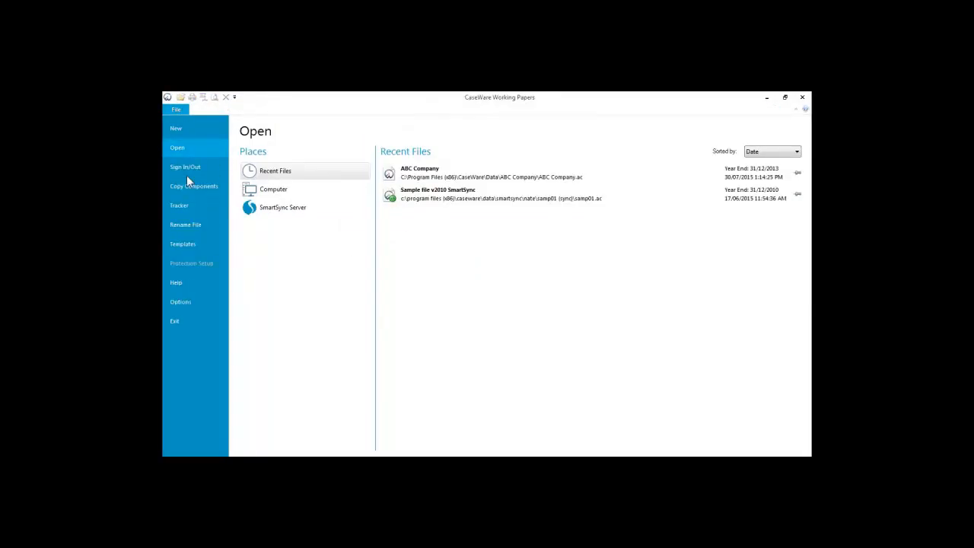
{"action": "key", "text": "alt+Tab"}
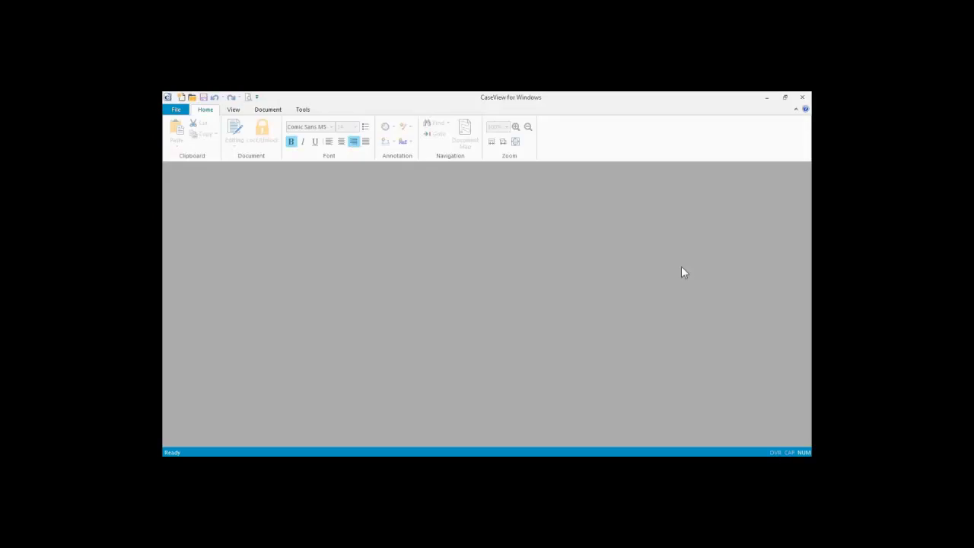
{"action": "left_click", "coordinate": [803, 98]}
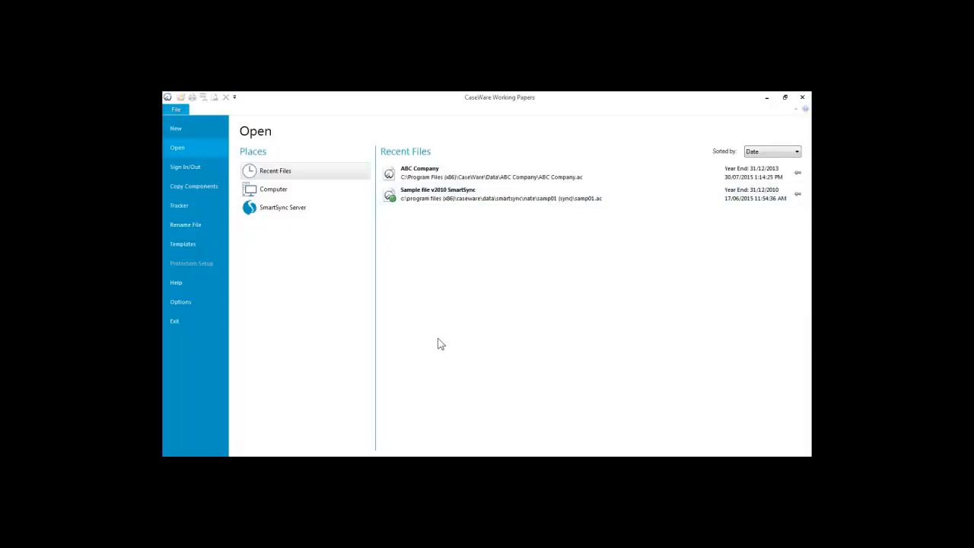
{"action": "left_click", "coordinate": [423, 175]}
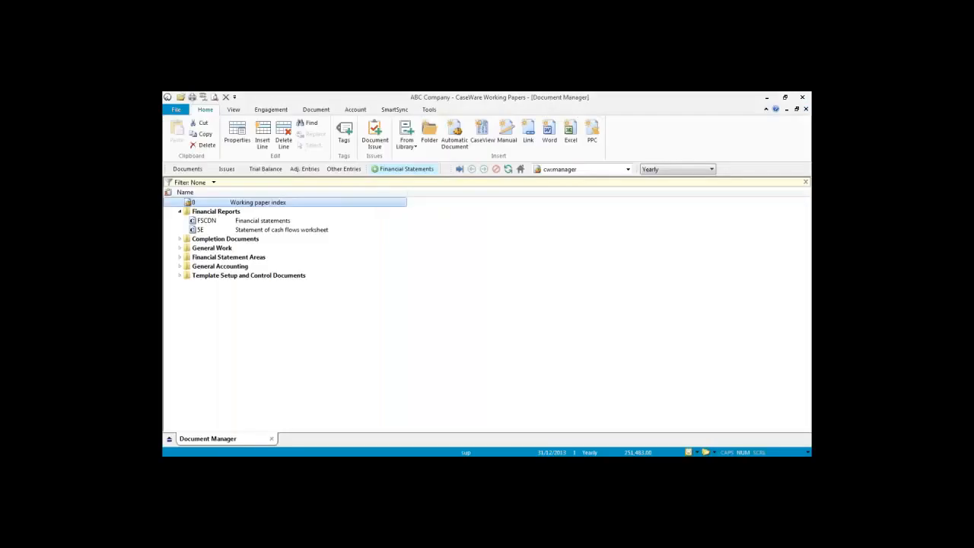
Step: Open FSCDN at the Balance Sheet without the Document Map, and list insertable Notes to the Financial Statements
{"action": "double_click", "coordinate": [277, 221]}
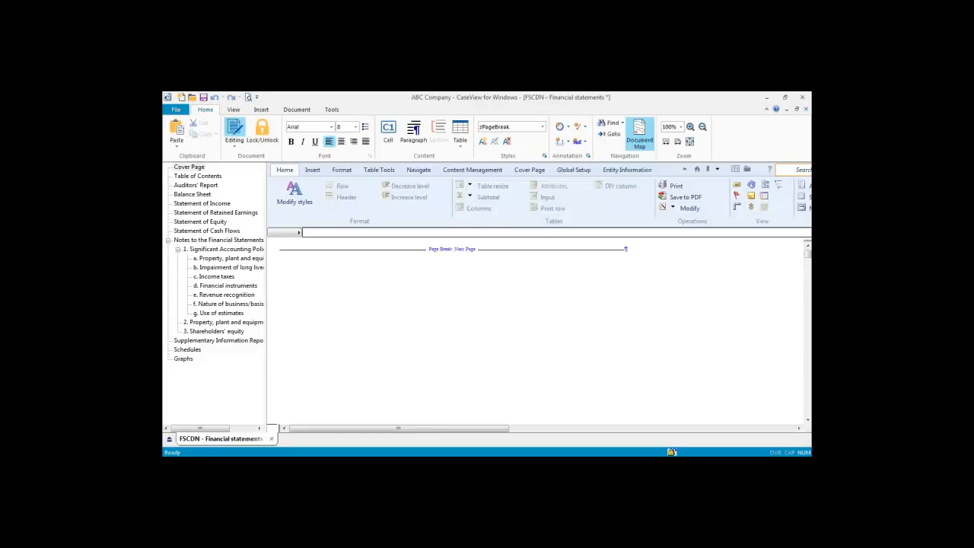
{"action": "left_click", "coordinate": [716, 169]}
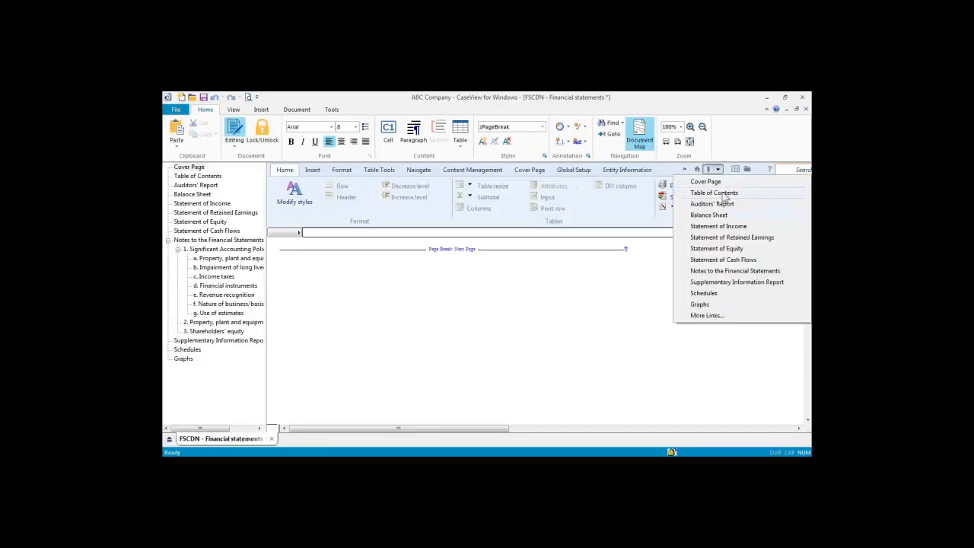
{"action": "left_click", "coordinate": [720, 219]}
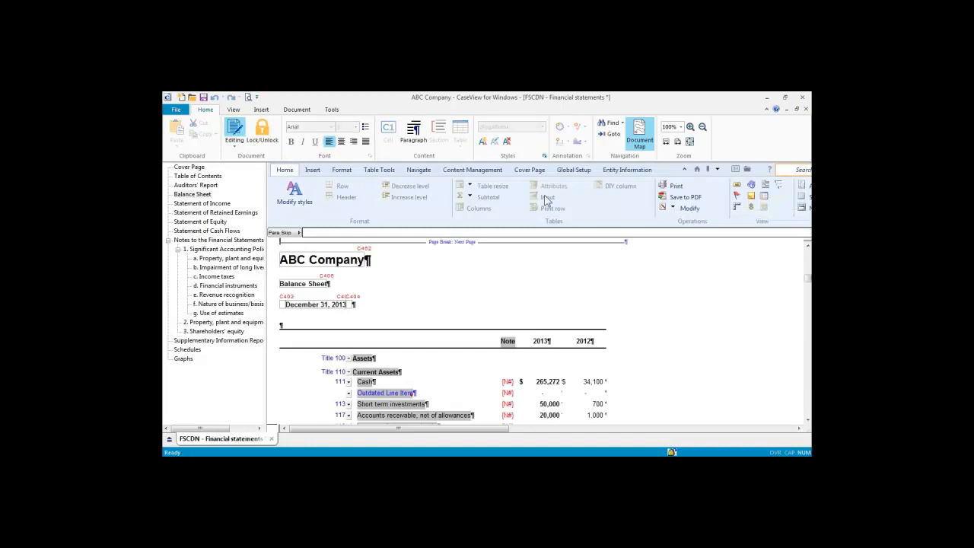
{"action": "left_click", "coordinate": [640, 142]}
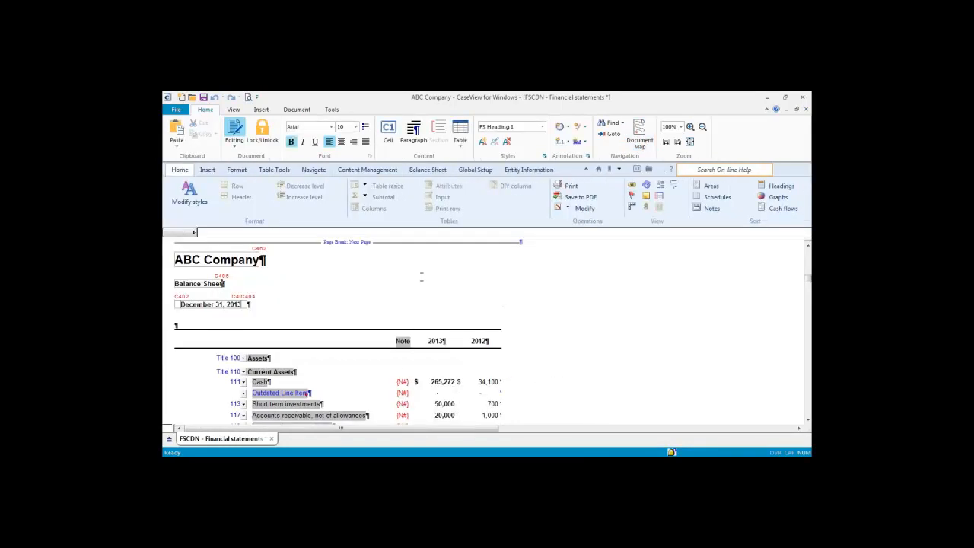
{"action": "left_click", "coordinate": [362, 171]}
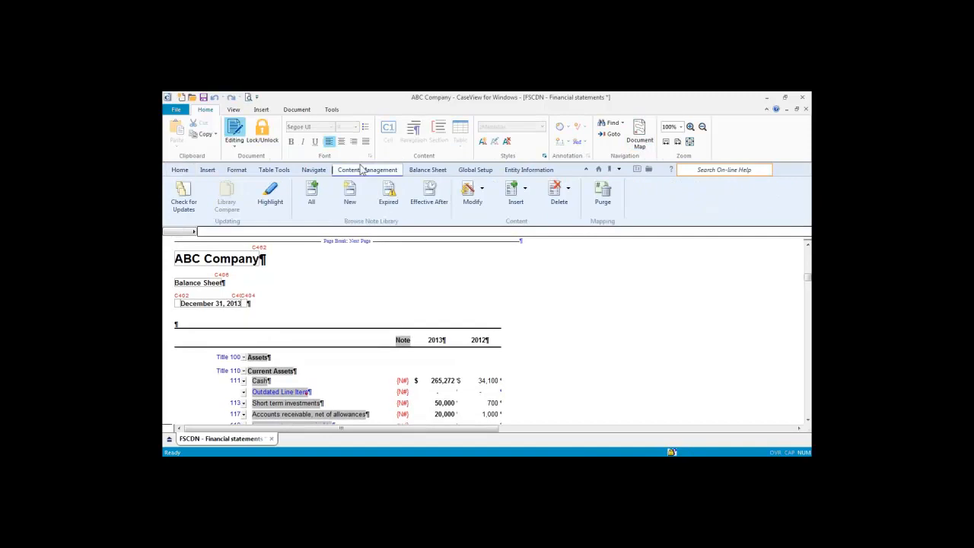
{"action": "left_click", "coordinate": [525, 190]}
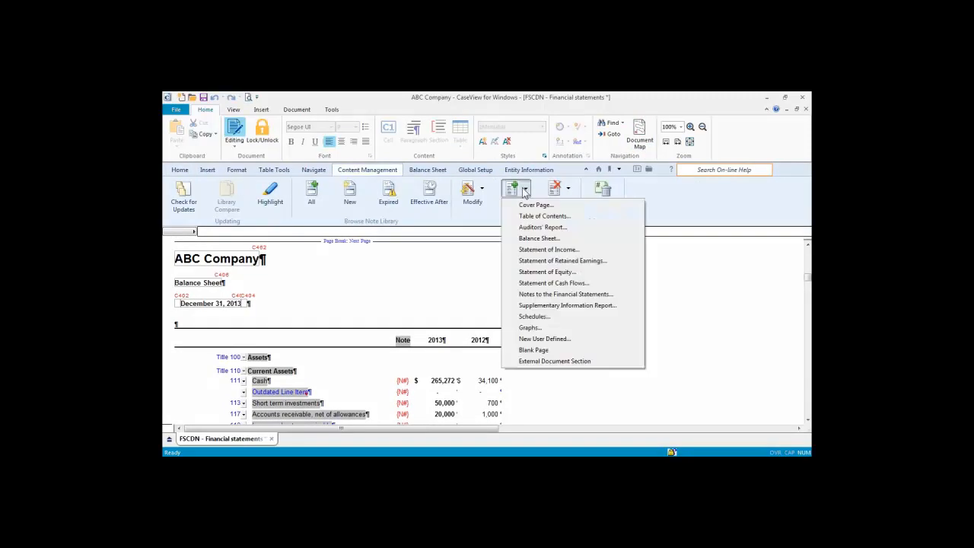
{"action": "left_click", "coordinate": [548, 294]}
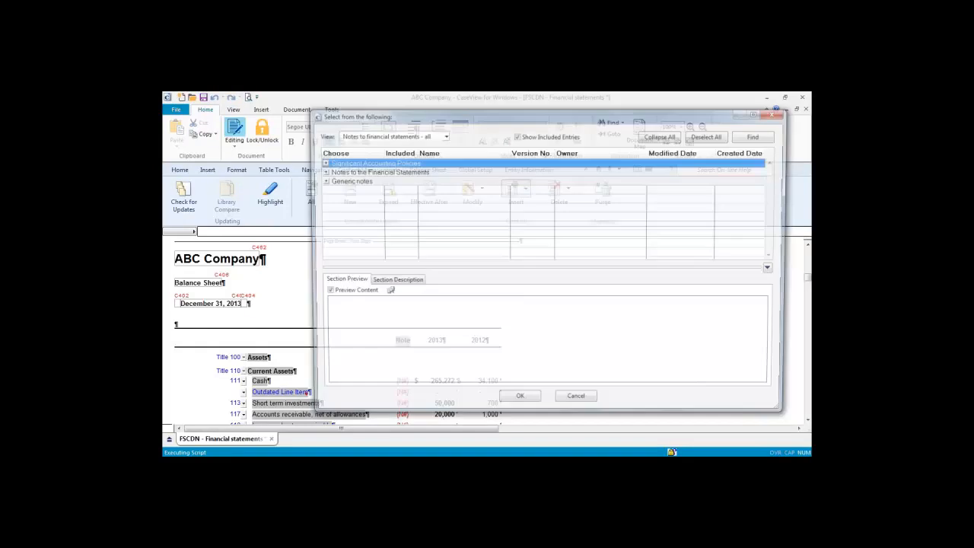
Step: Expand Significant Accounting Policies > Assets > Cash and cash equivalents, preview New Note, then cancel
{"action": "left_click", "coordinate": [320, 162]}
{"action": "left_click", "coordinate": [328, 171]}
{"action": "left_click", "coordinate": [335, 181]}
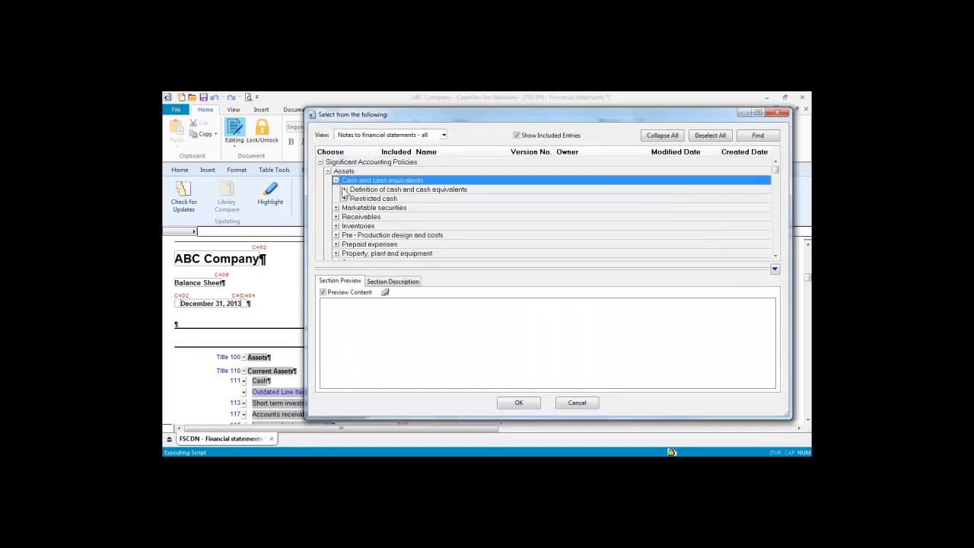
{"action": "left_click", "coordinate": [344, 190]}
{"action": "scroll", "coordinate": [346, 196], "scroll_direction": "down", "scroll_amount": 2}
{"action": "left_click", "coordinate": [434, 243]}
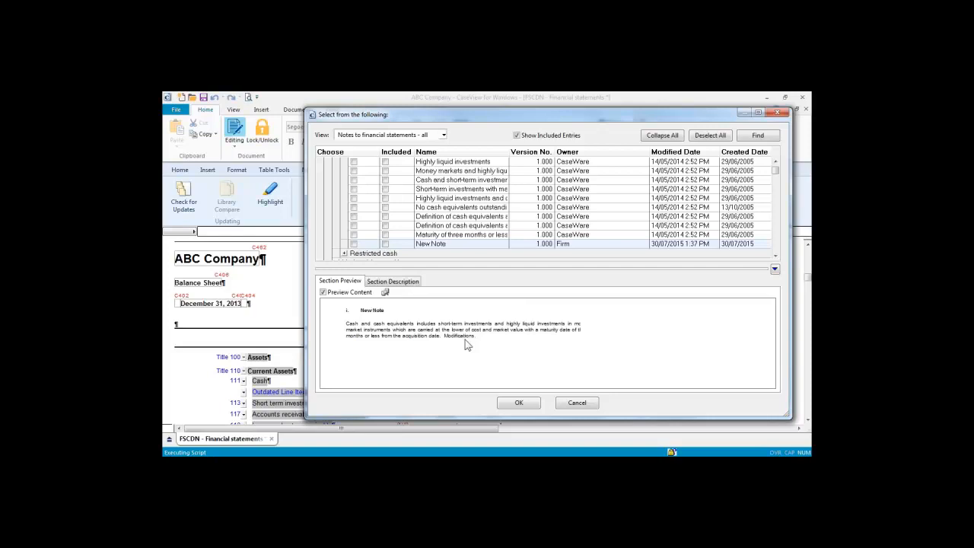
{"action": "left_click", "coordinate": [577, 403]}
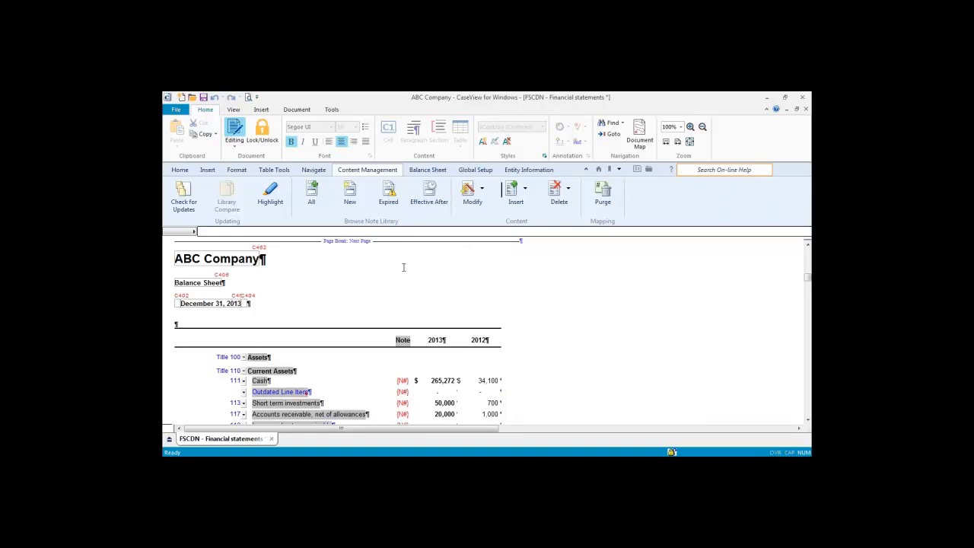
Step: Check for template updates and select My Balance Sheet under Balance Sheet
{"action": "left_click", "coordinate": [183, 191]}
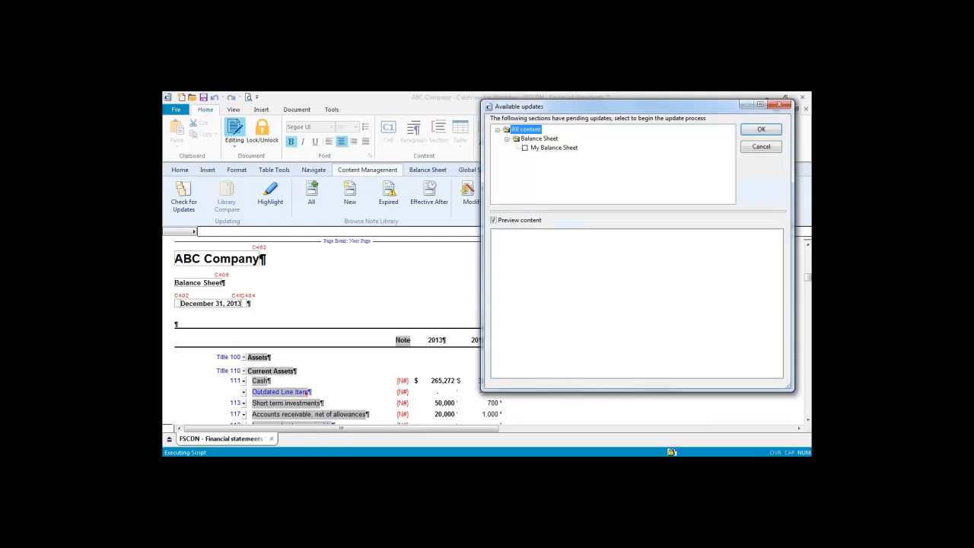
{"action": "left_click", "coordinate": [525, 148]}
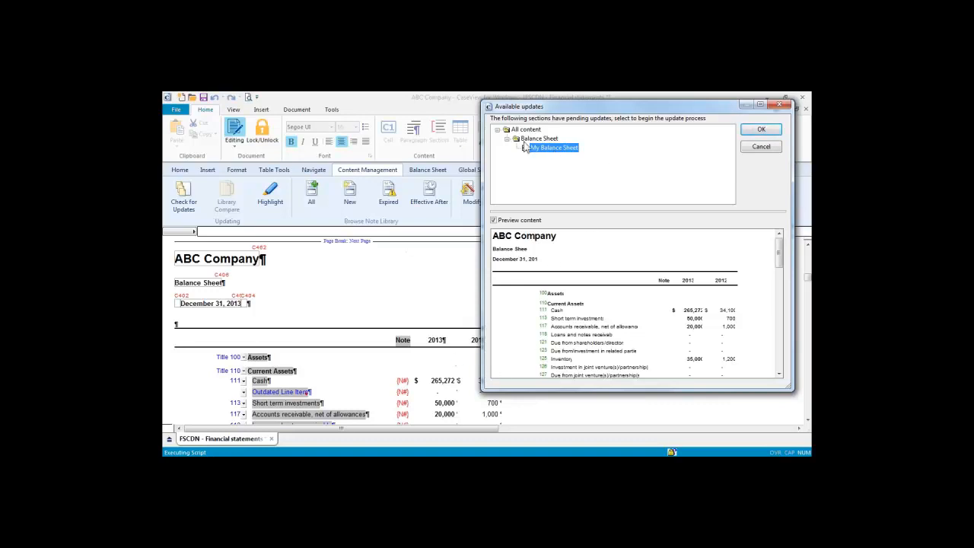
Step: Apply the My Balance Sheet update and acknowledge the unmatched-line information message
{"action": "left_click", "coordinate": [769, 131]}
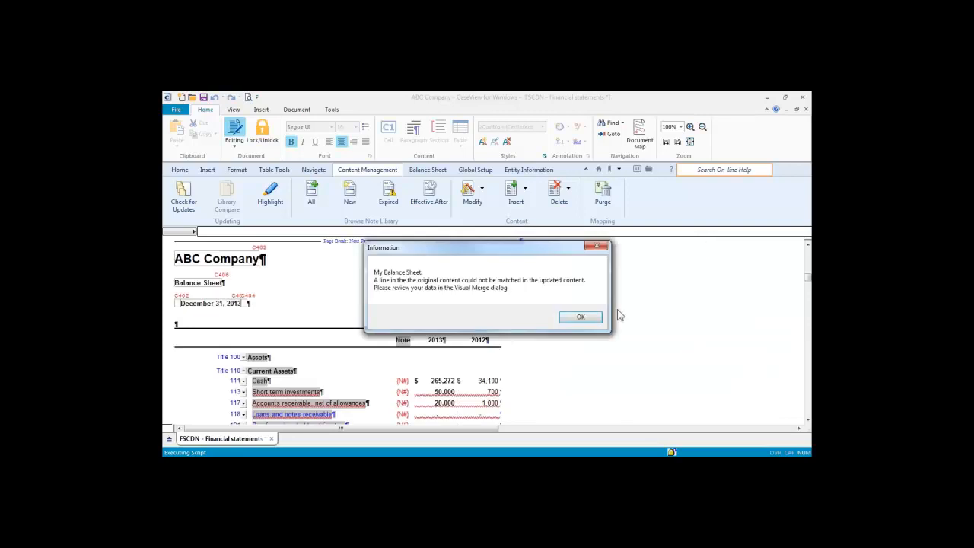
{"action": "left_click", "coordinate": [581, 319]}
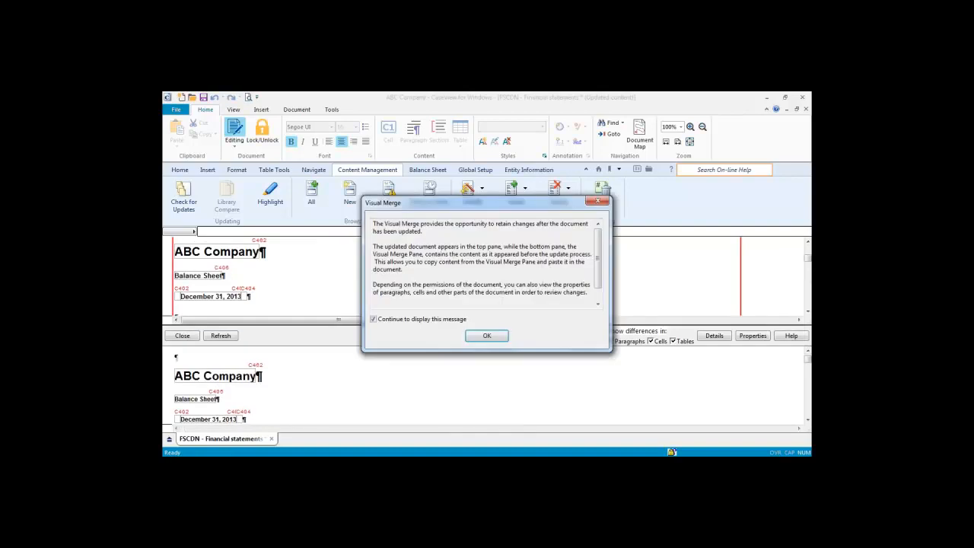
Step: Scroll the updated and Original content panes to Current Assets, then choose to close Visual Merge
{"action": "key", "text": "Return"}
{"action": "left_click", "coordinate": [807, 311]}
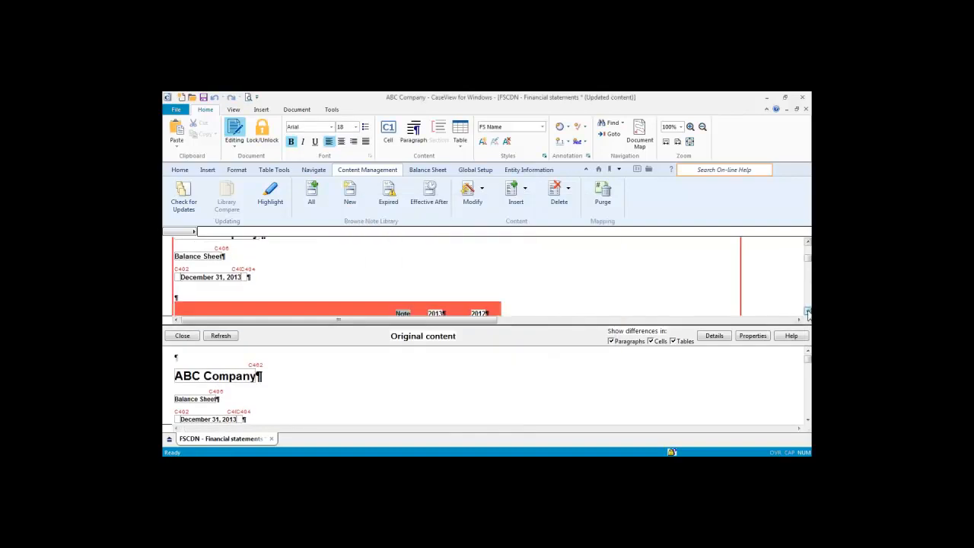
{"action": "left_click", "coordinate": [807, 311]}
{"action": "left_click", "coordinate": [807, 311]}
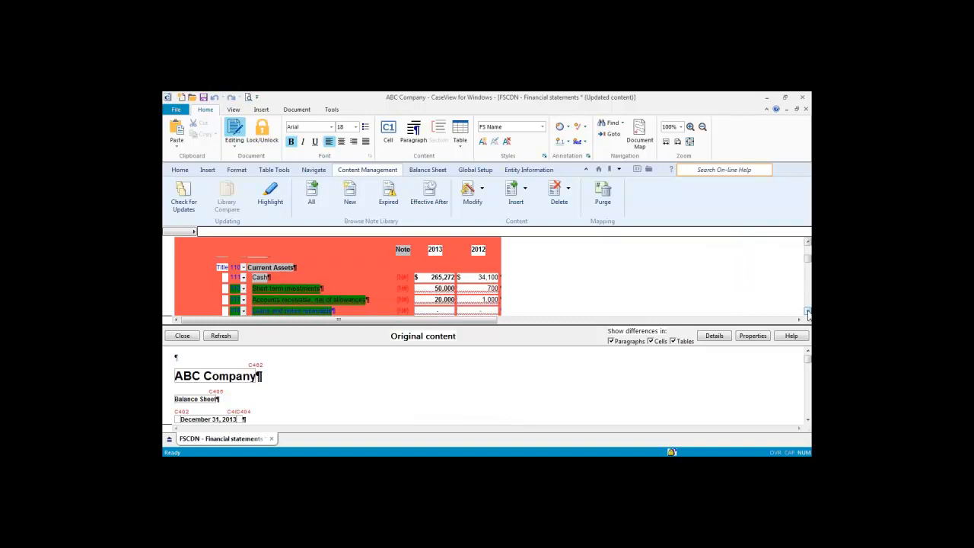
{"action": "left_click", "coordinate": [808, 420]}
{"action": "left_click", "coordinate": [808, 420]}
{"action": "left_click", "coordinate": [807, 420]}
{"action": "left_click", "coordinate": [807, 420]}
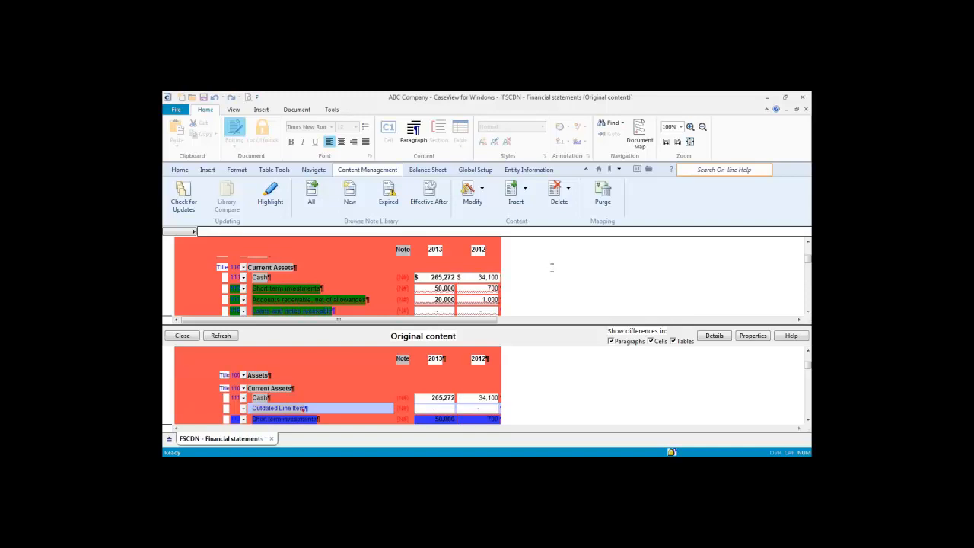
{"action": "left_click", "coordinate": [182, 336]}
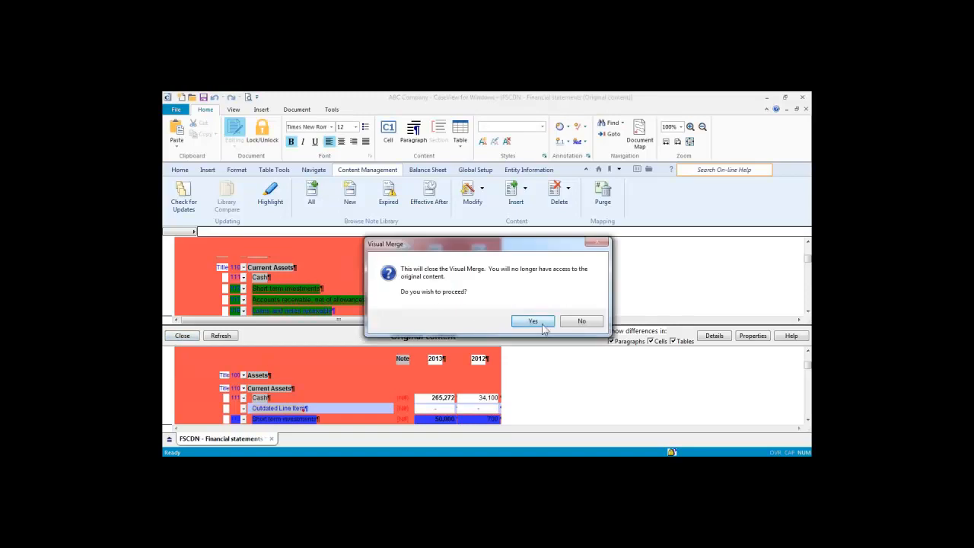
Step: Confirm closing Visual Merge and scroll up through the updated Balance Sheet
{"action": "left_click", "coordinate": [529, 319]}
{"action": "scroll", "coordinate": [544, 332], "scroll_direction": "up", "scroll_amount": 2}
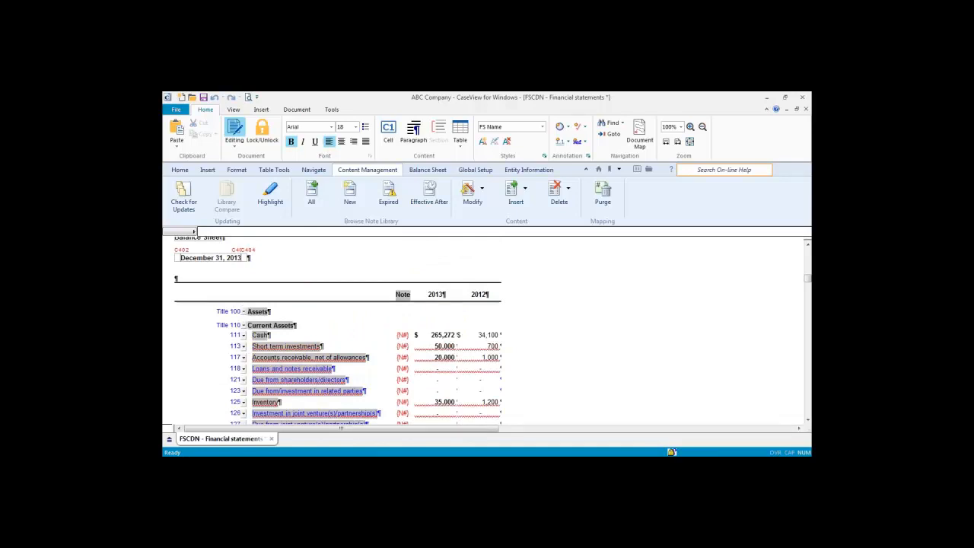
{"action": "left_click", "coordinate": [183, 205]}
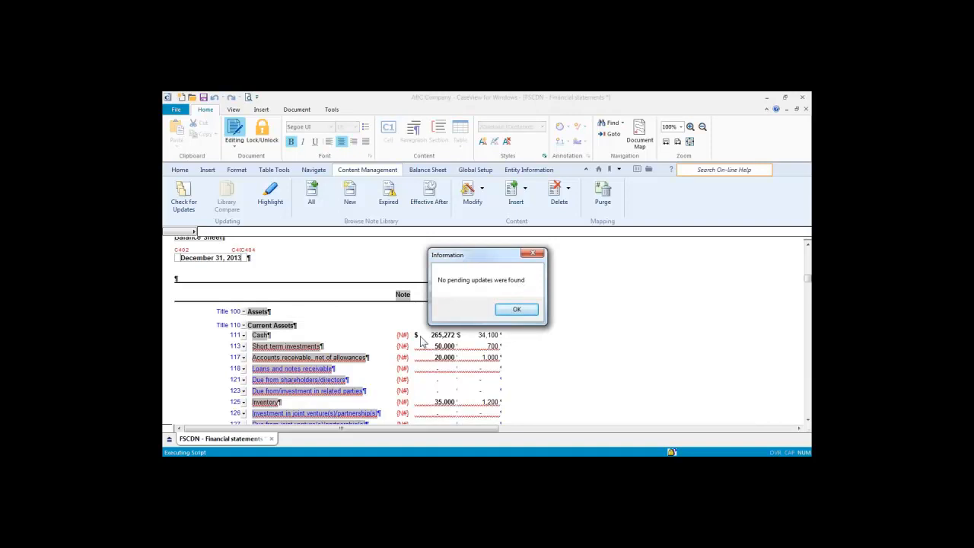
{"action": "left_click", "coordinate": [518, 310]}
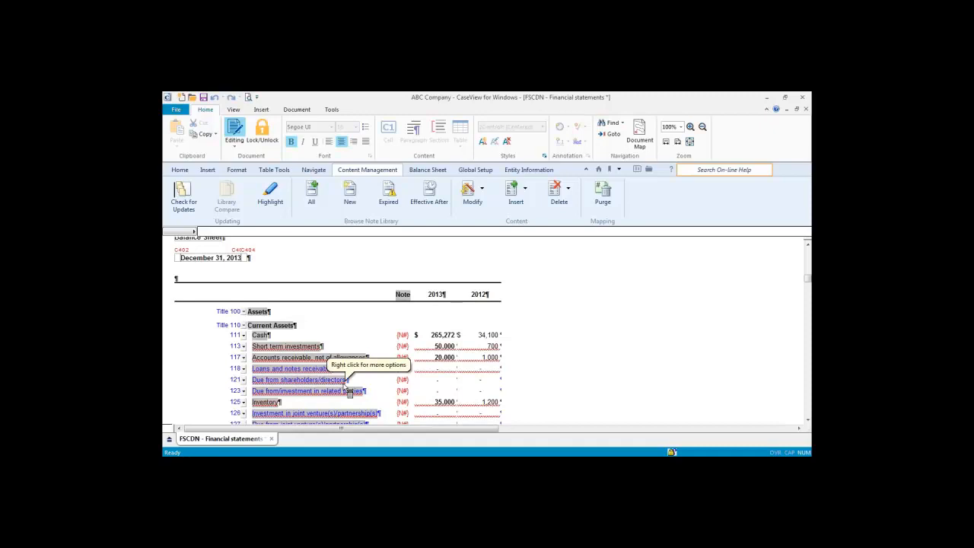
{"action": "left_click", "coordinate": [321, 346]}
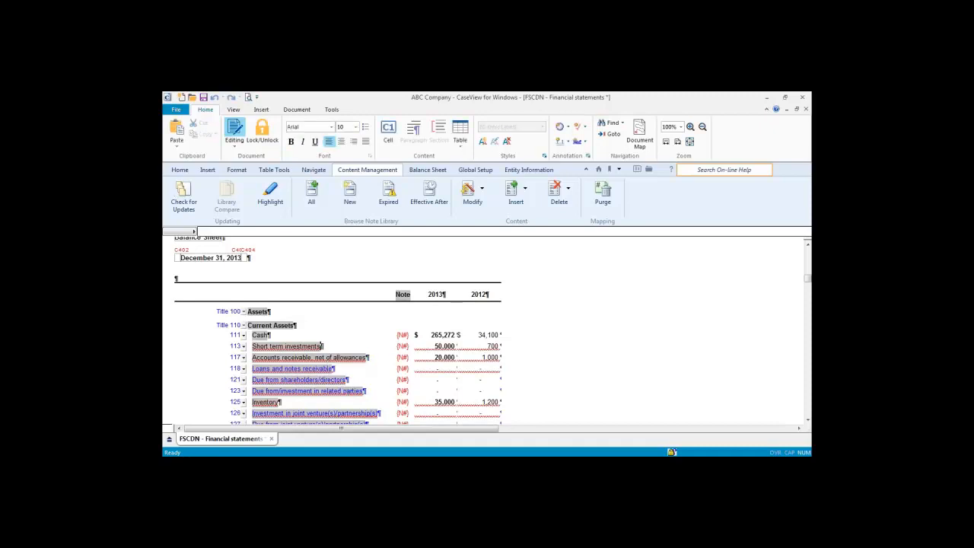
{"action": "left_click", "coordinate": [344, 401]}
{"action": "key", "text": "alt+Tab"}
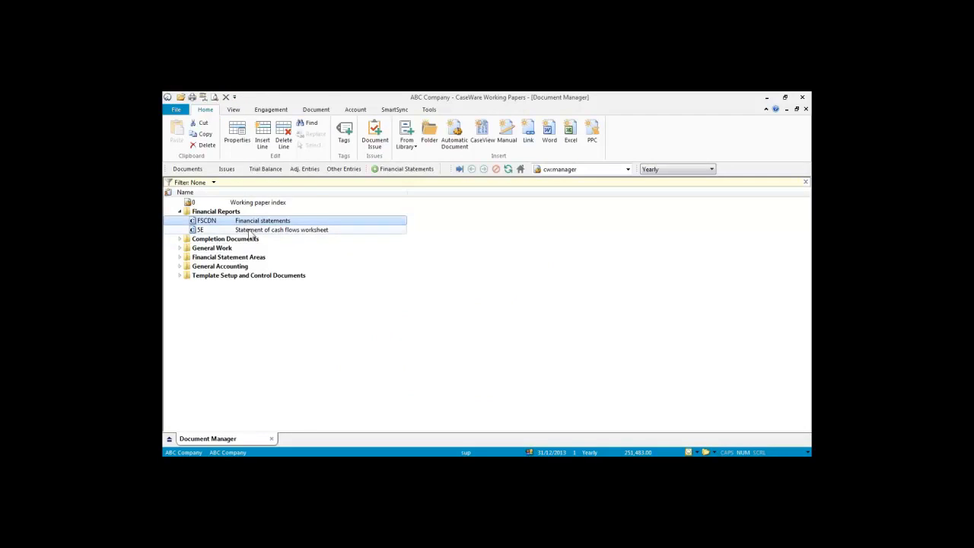
{"action": "left_click", "coordinate": [406, 169]}
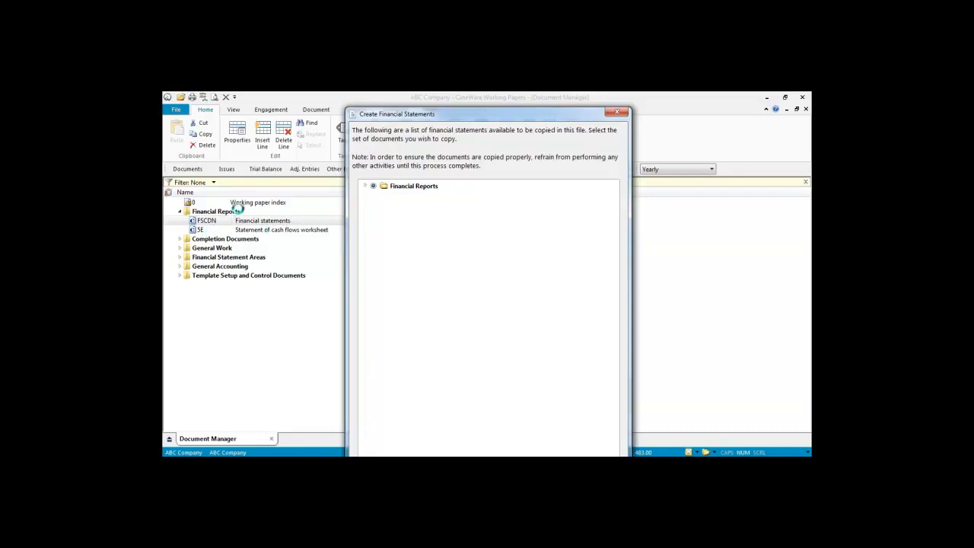
{"action": "left_click", "coordinate": [366, 186]}
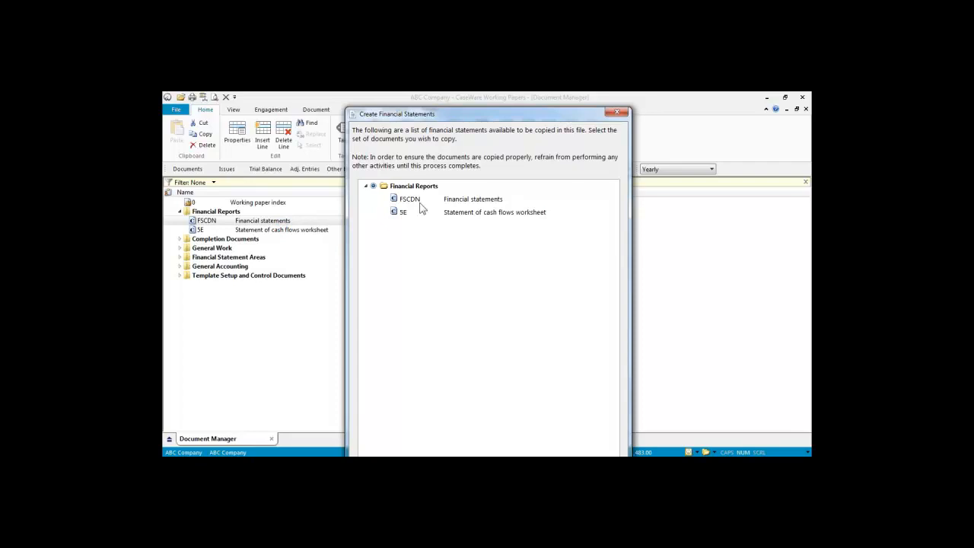
{"action": "left_click", "coordinate": [618, 112]}
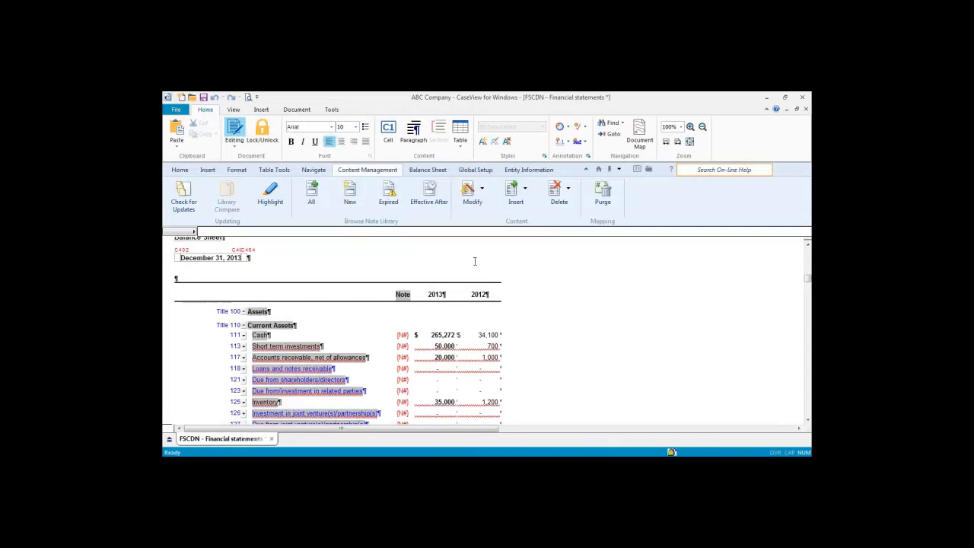
Step: Show the About Financials box from the ? button and open its On-line Help link
{"action": "scroll", "coordinate": [327, 309], "scroll_direction": "up", "scroll_amount": 2}
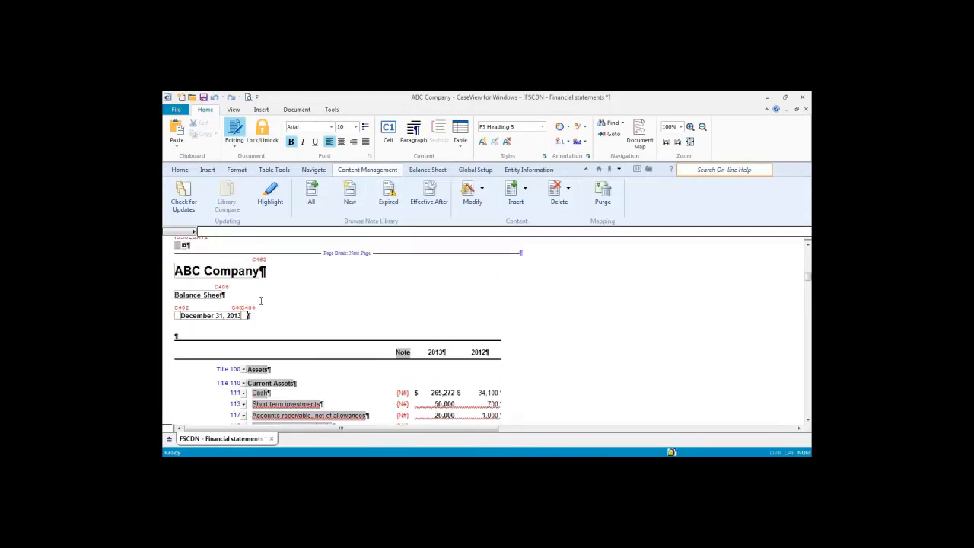
{"action": "left_click", "coordinate": [281, 273]}
{"action": "left_click", "coordinate": [671, 171]}
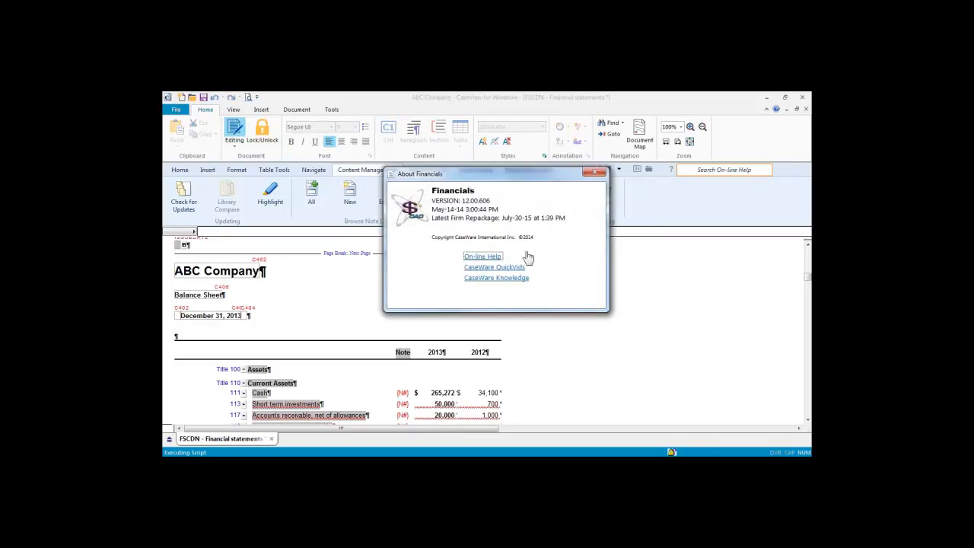
{"action": "left_click", "coordinate": [527, 257]}
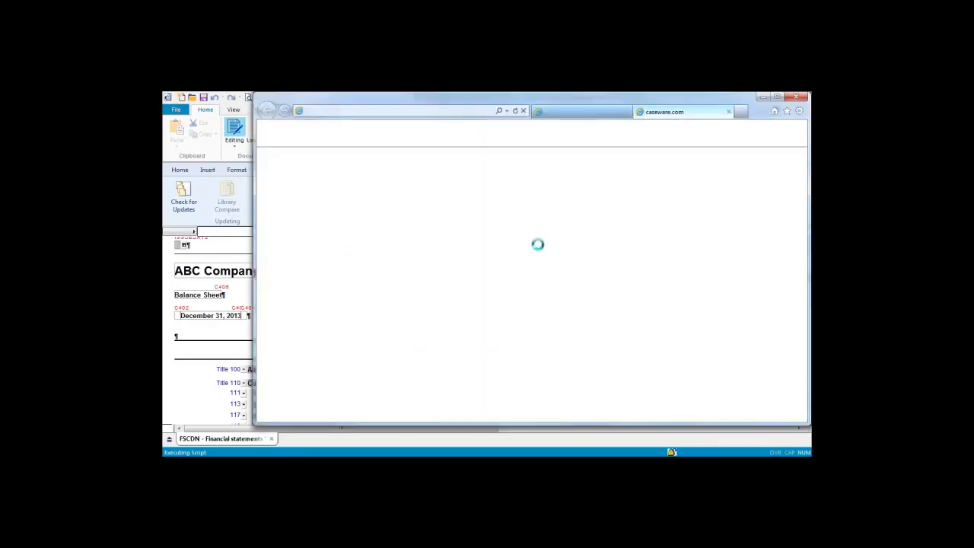
Step: Maximize the Financials 12.00 help and browse the What's New and Template Author Topics entries
{"action": "left_click", "coordinate": [777, 97]}
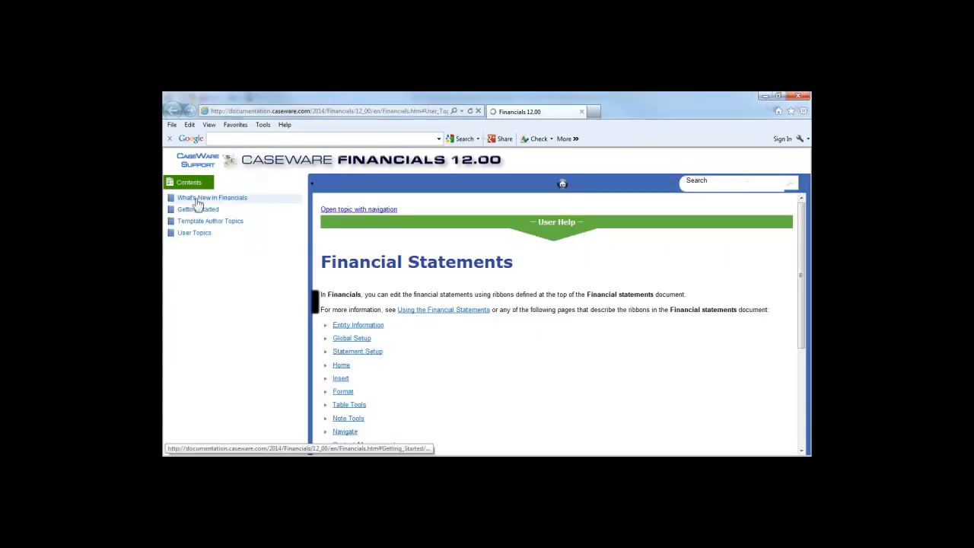
{"action": "left_click", "coordinate": [196, 199]}
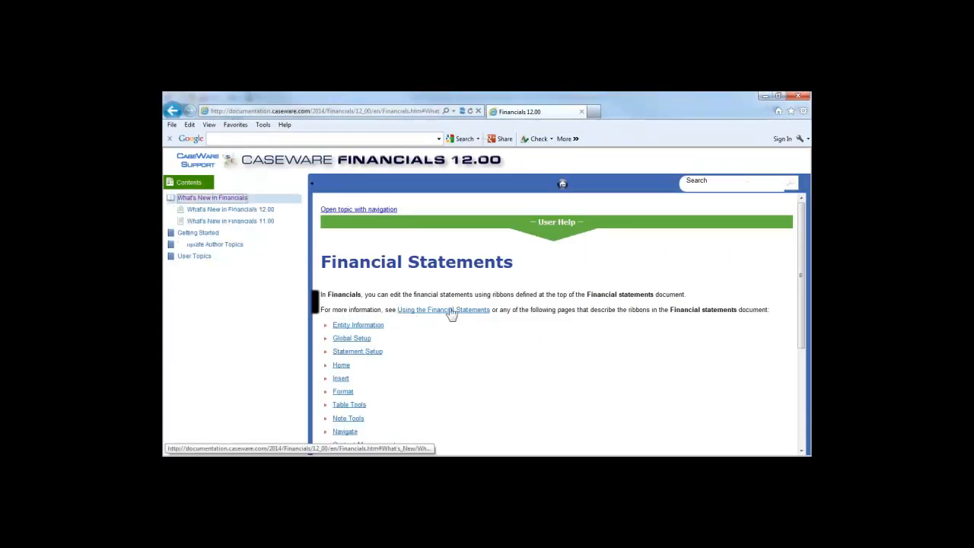
{"action": "left_click", "coordinate": [204, 246]}
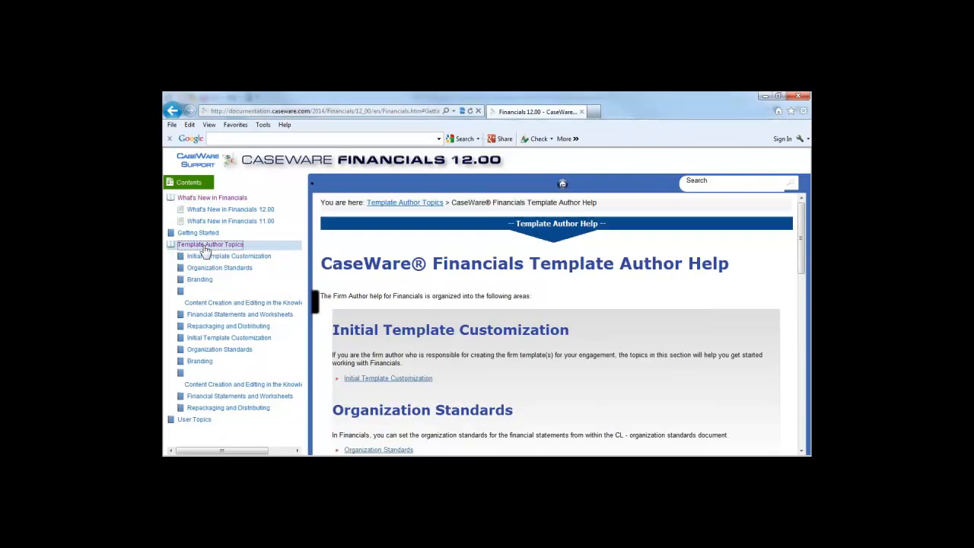
{"action": "left_click", "coordinate": [205, 246]}
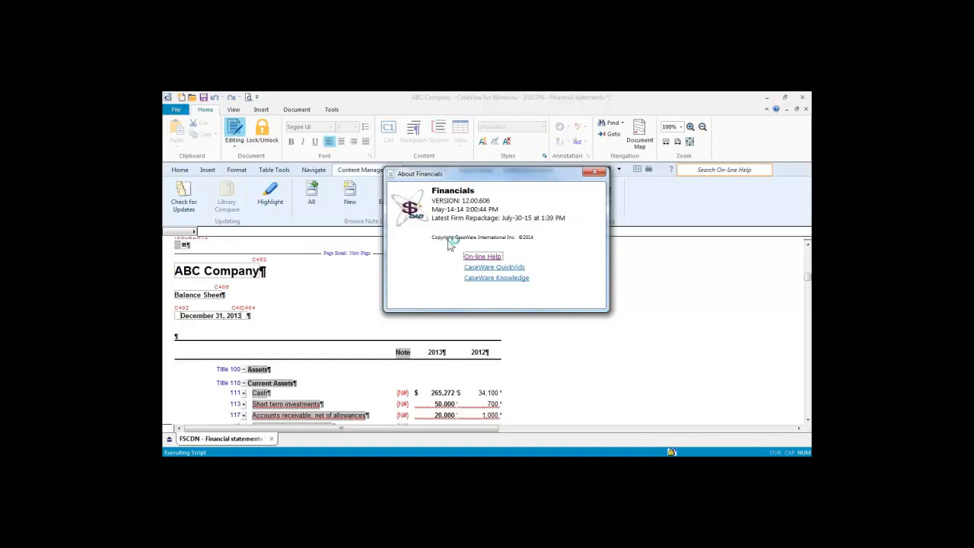
Step: Open the CaseWare QuickVids page in a maximized browser and show the QuickVids video list
{"action": "left_click", "coordinate": [485, 269]}
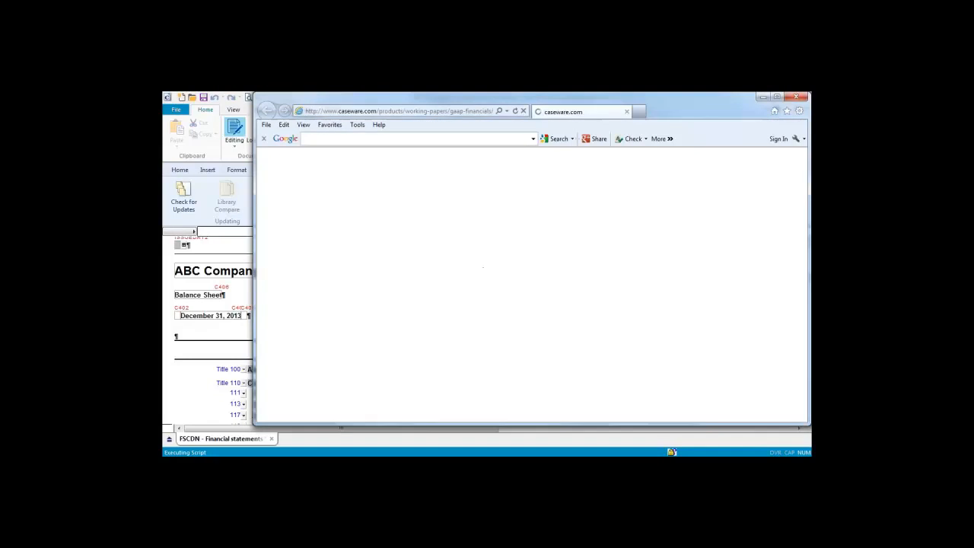
{"action": "left_click", "coordinate": [777, 96]}
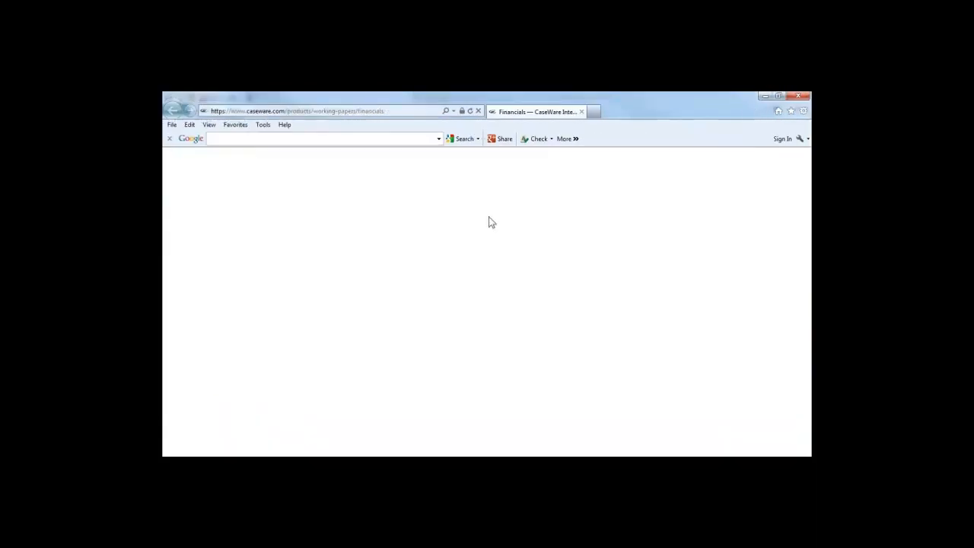
{"action": "left_click", "coordinate": [422, 263]}
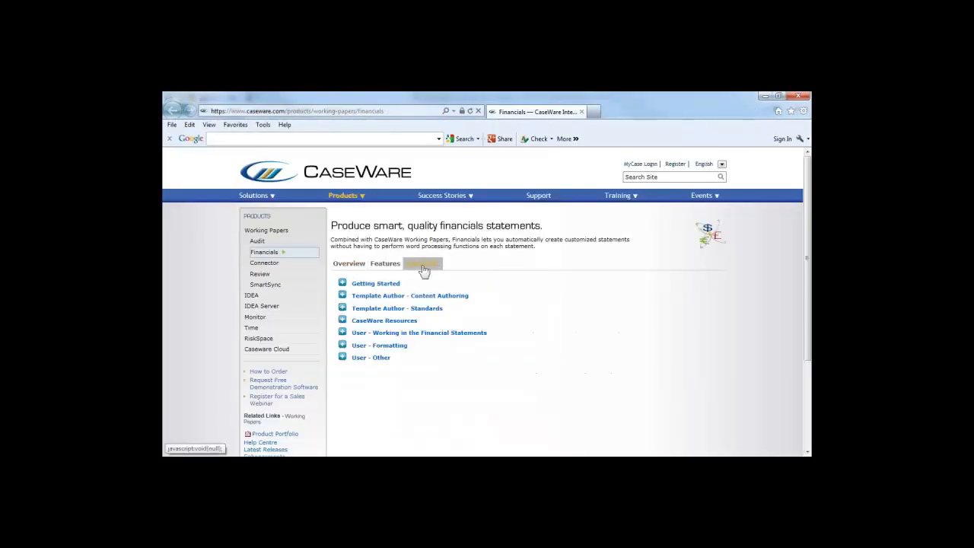
Step: Expand all seven video groups, Getting Started through User - Other, then close the browser
{"action": "left_click", "coordinate": [344, 283]}
{"action": "scroll", "coordinate": [378, 337], "scroll_direction": "down", "scroll_amount": 2}
{"action": "left_click", "coordinate": [342, 264]}
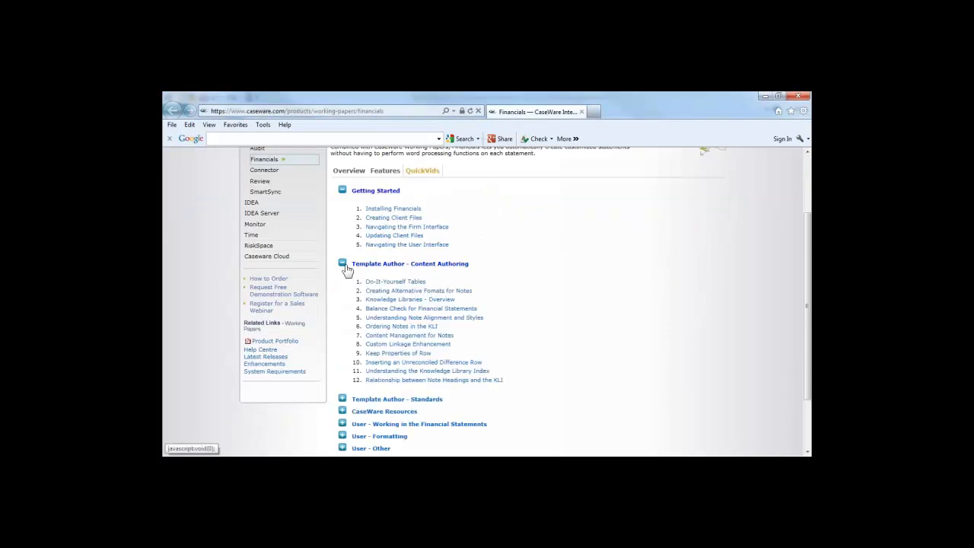
{"action": "scroll", "coordinate": [376, 287], "scroll_direction": "down", "scroll_amount": 2}
{"action": "left_click", "coordinate": [343, 323]}
{"action": "scroll", "coordinate": [342, 322], "scroll_direction": "down", "scroll_amount": 1}
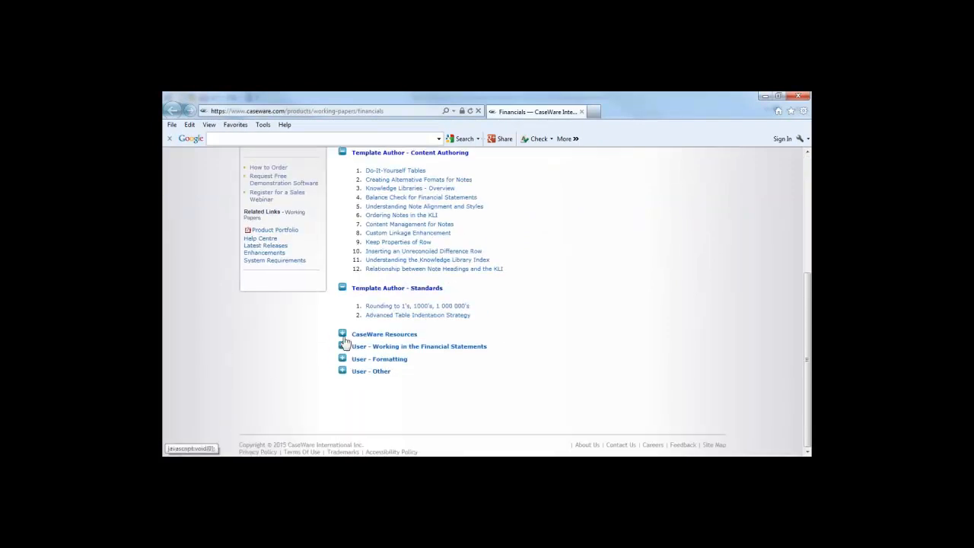
{"action": "left_click", "coordinate": [343, 335]}
{"action": "scroll", "coordinate": [343, 335], "scroll_direction": "down", "scroll_amount": 1}
{"action": "left_click", "coordinate": [343, 342]}
{"action": "scroll", "coordinate": [346, 342], "scroll_direction": "down", "scroll_amount": 2}
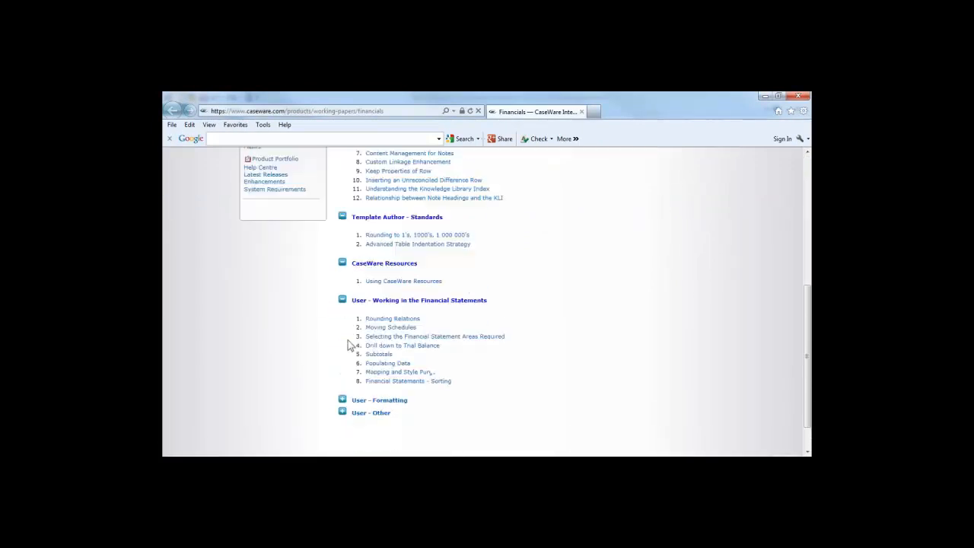
{"action": "left_click", "coordinate": [342, 358]}
{"action": "scroll", "coordinate": [348, 358], "scroll_direction": "down", "scroll_amount": 1}
{"action": "left_click", "coordinate": [343, 370]}
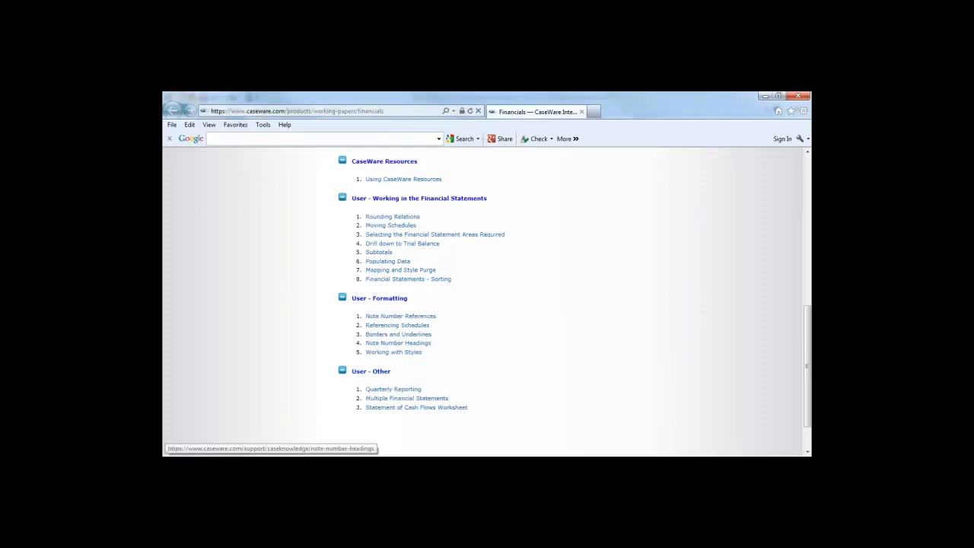
{"action": "scroll", "coordinate": [472, 390], "scroll_direction": "down", "scroll_amount": 1}
{"action": "scroll", "coordinate": [444, 362], "scroll_direction": "up", "scroll_amount": 5}
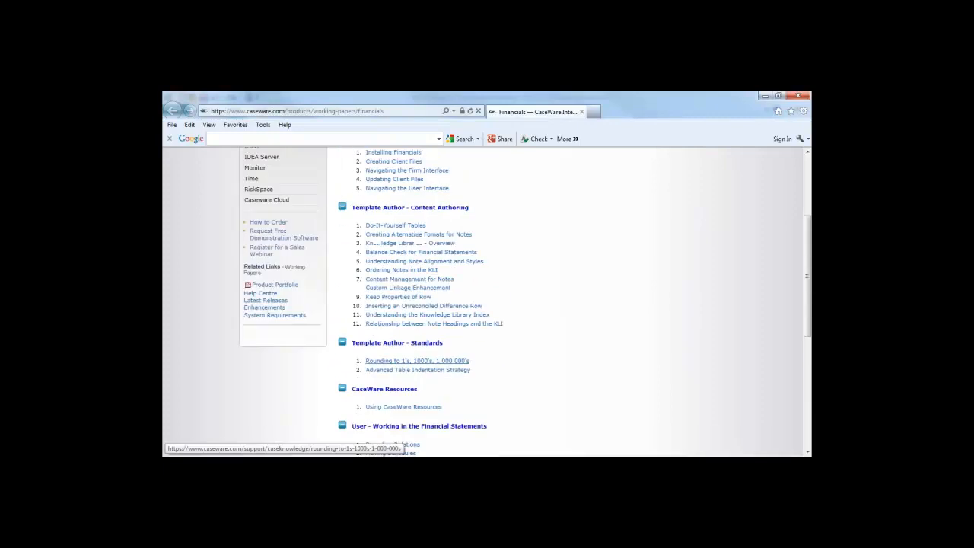
{"action": "scroll", "coordinate": [438, 342], "scroll_direction": "up", "scroll_amount": 1}
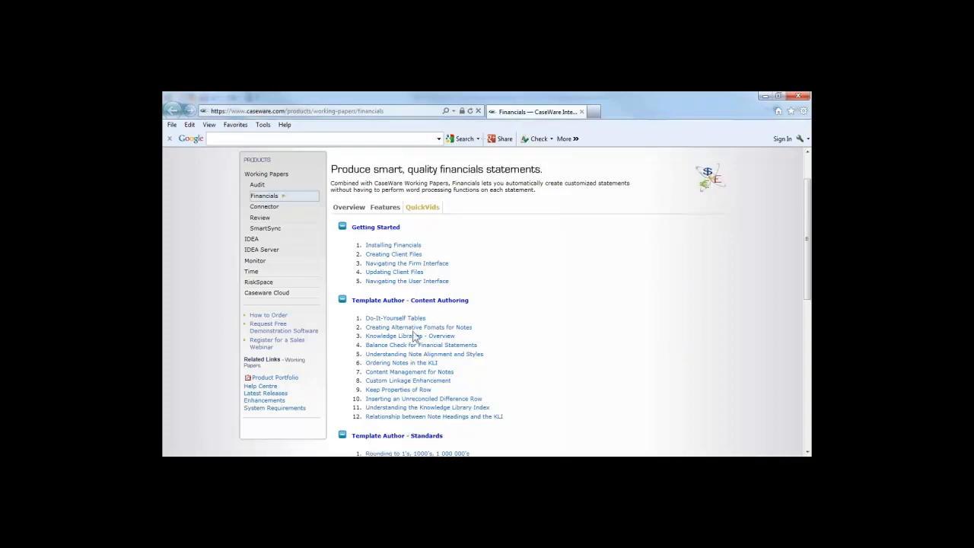
{"action": "left_click", "coordinate": [797, 98]}
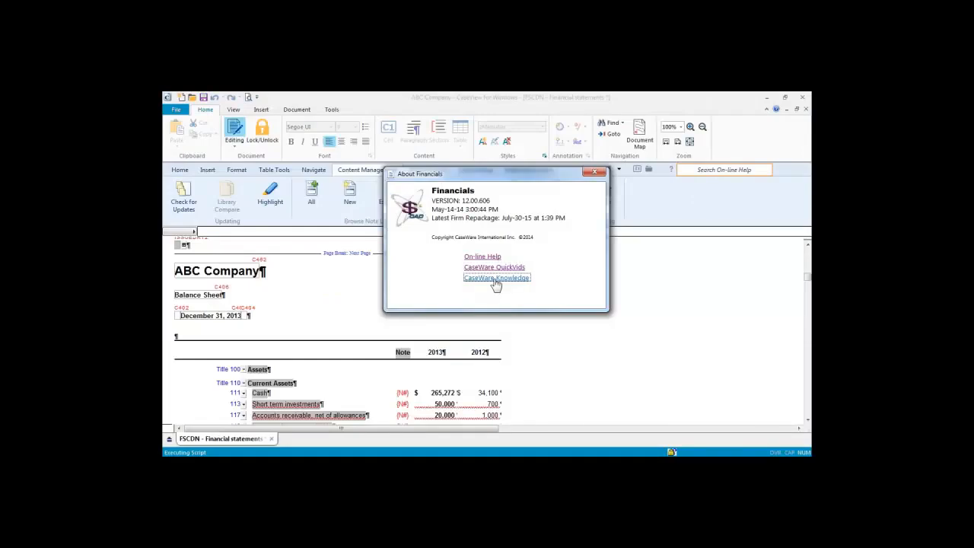
Step: Search CaseWare Knowledge for 'styles' limited to Financials articles, in a maximized browser
{"action": "left_click", "coordinate": [495, 279]}
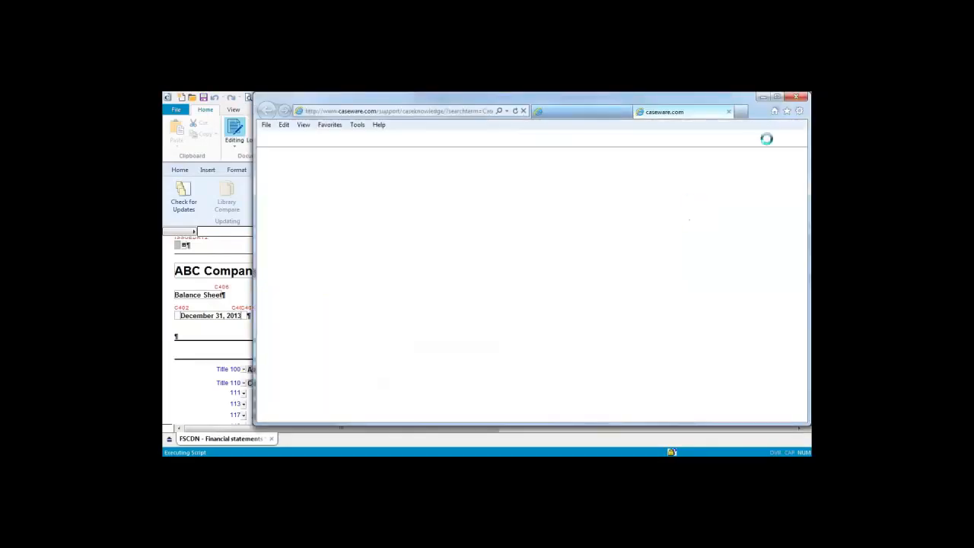
{"action": "left_click", "coordinate": [778, 98]}
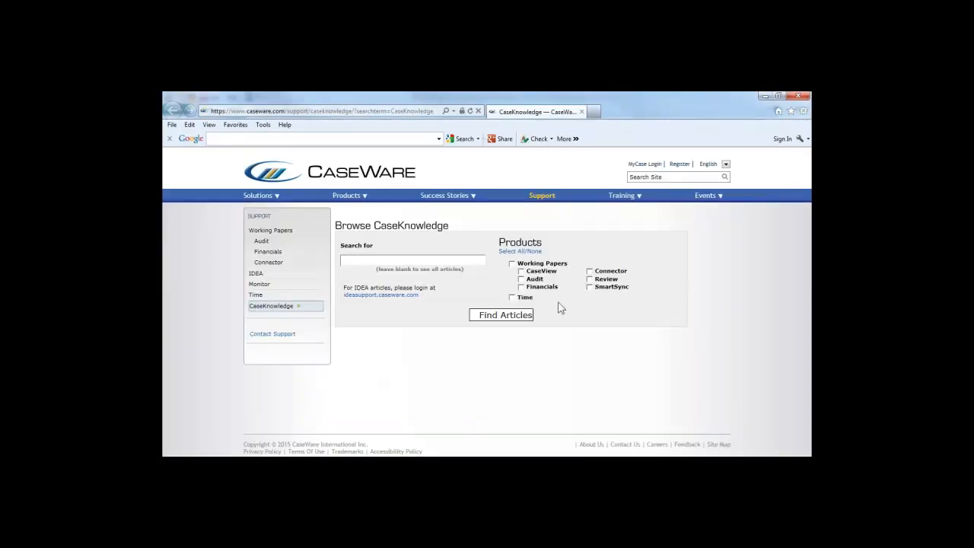
{"action": "left_click", "coordinate": [521, 287]}
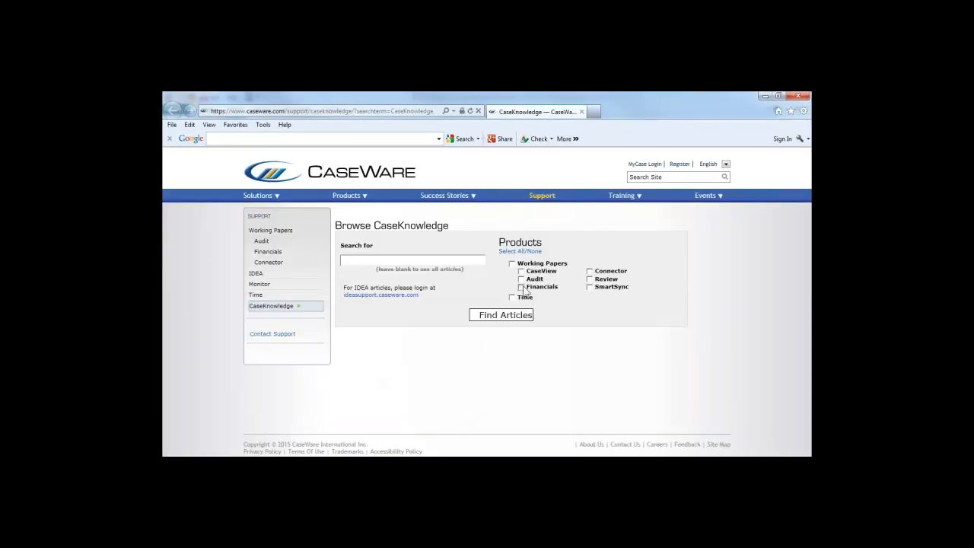
{"action": "left_click", "coordinate": [420, 257]}
{"action": "type", "text": "styles"}
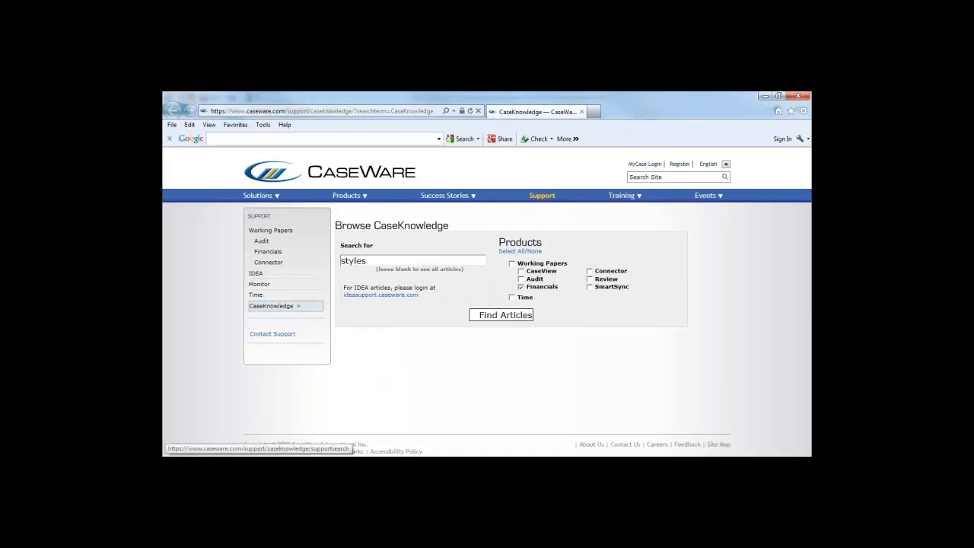
{"action": "key", "text": "Return"}
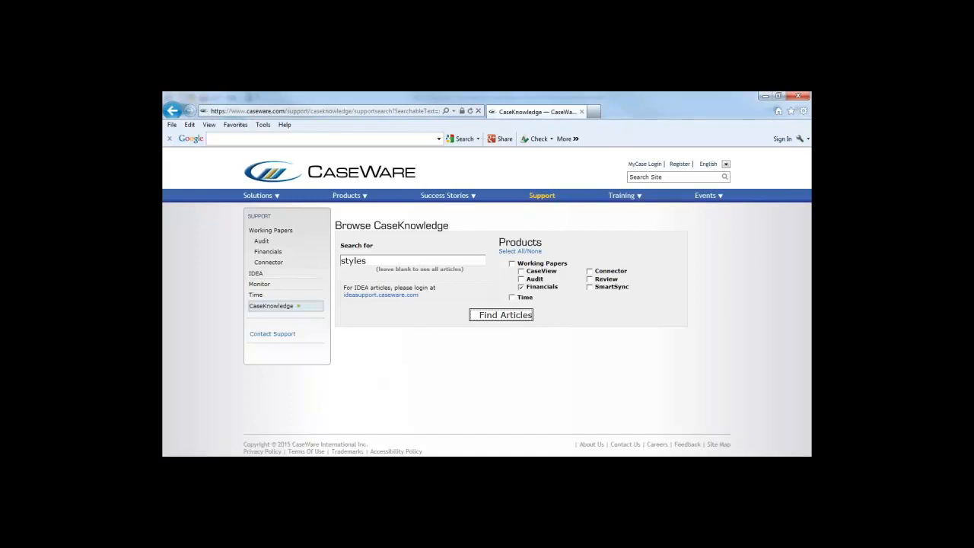
Step: Read the Modifying Statement Page Headers and Footers article, then go to Contact Support
{"action": "scroll", "coordinate": [487, 304], "scroll_direction": "down", "scroll_amount": 3}
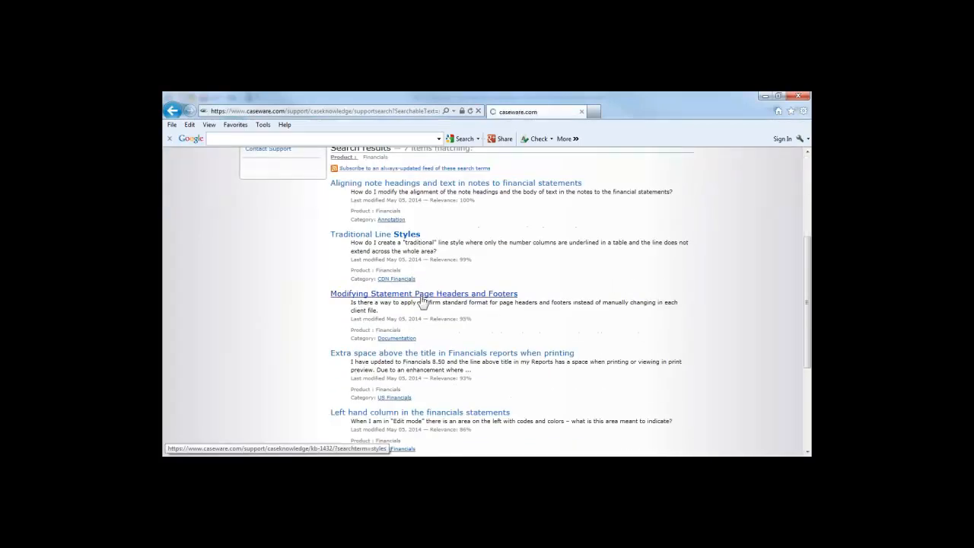
{"action": "left_click", "coordinate": [428, 296]}
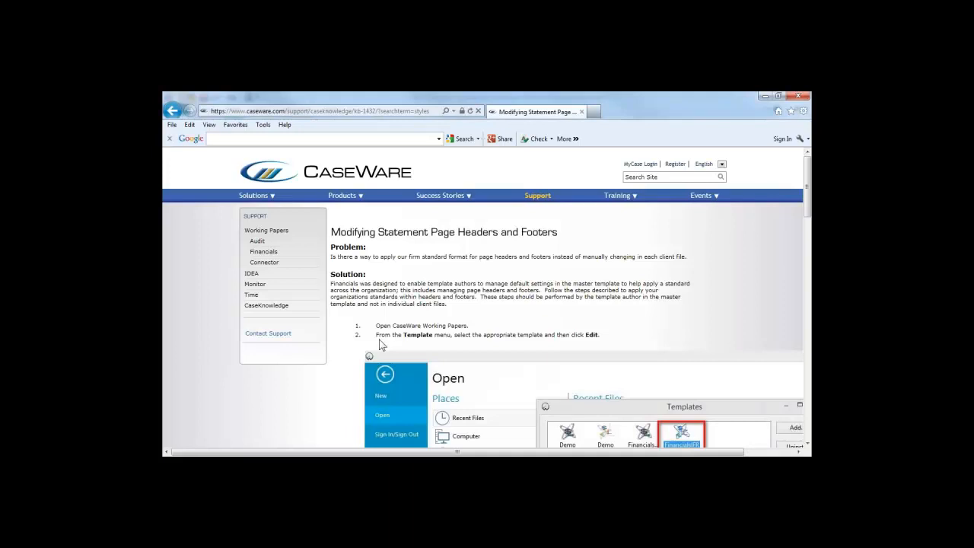
{"action": "scroll", "coordinate": [378, 344], "scroll_direction": "down", "scroll_amount": 3}
{"action": "scroll", "coordinate": [376, 341], "scroll_direction": "up", "scroll_amount": 3}
{"action": "left_click", "coordinate": [283, 332]}
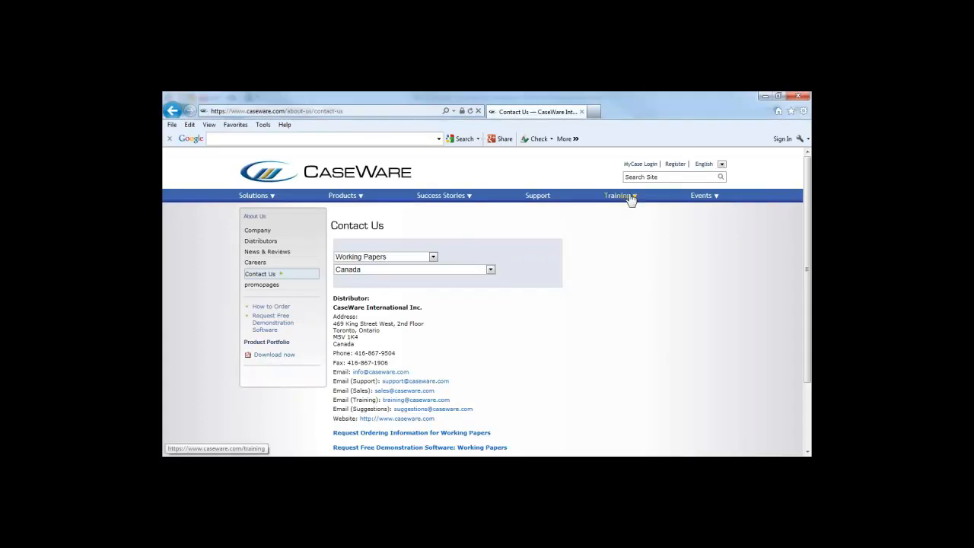
Step: Close the Contact Us browser window and the About Financials box, returning to ABC Company's balance sheet
{"action": "mouse_move", "coordinate": [631, 199]}
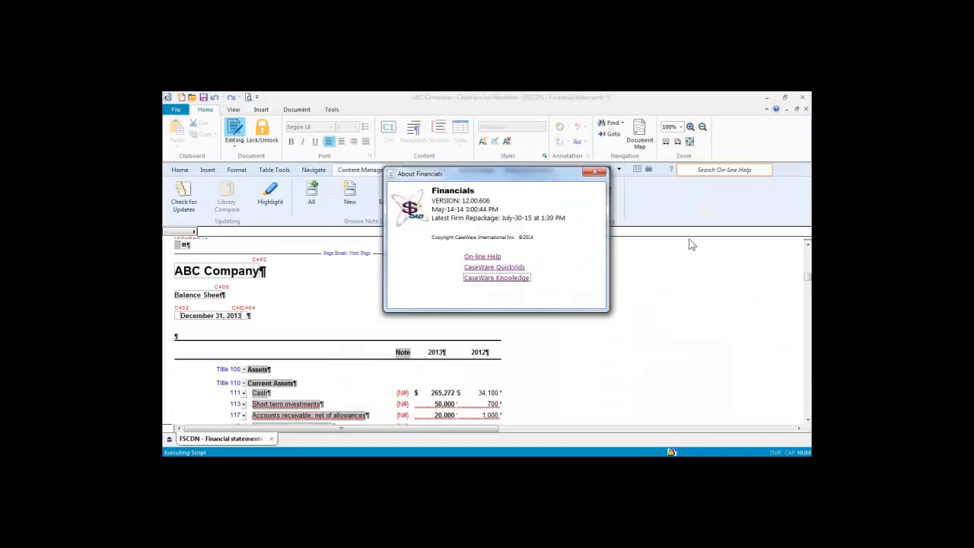
{"action": "left_click", "coordinate": [594, 172]}
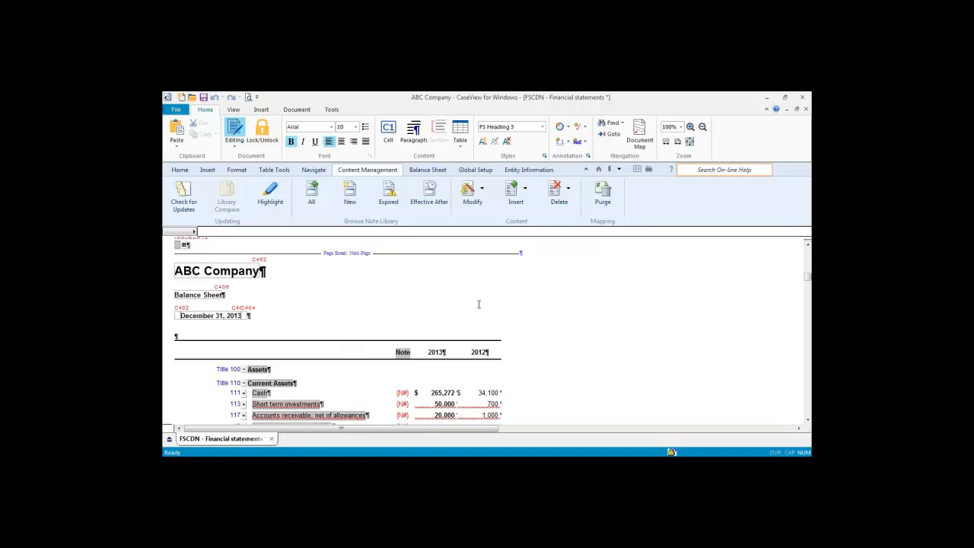
{"action": "double_click", "coordinate": [245, 315]}
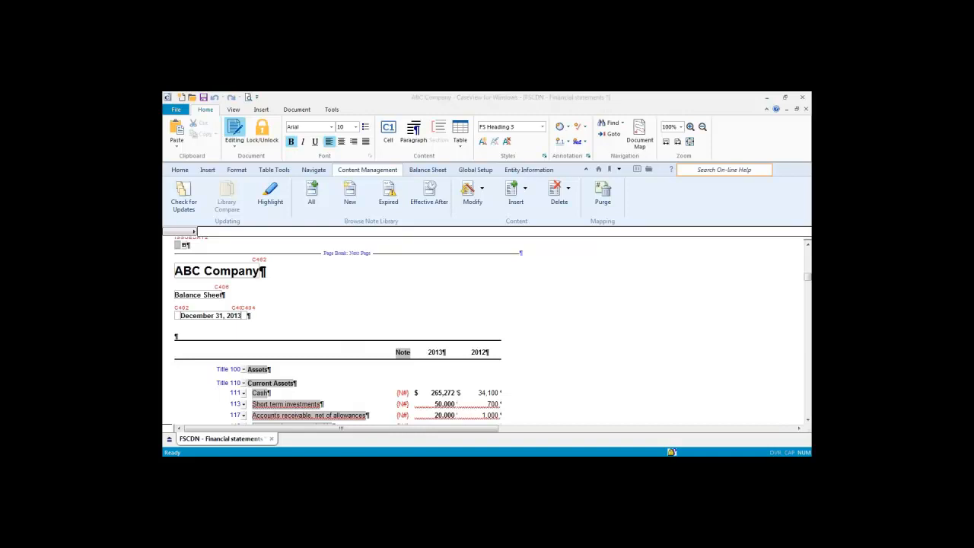